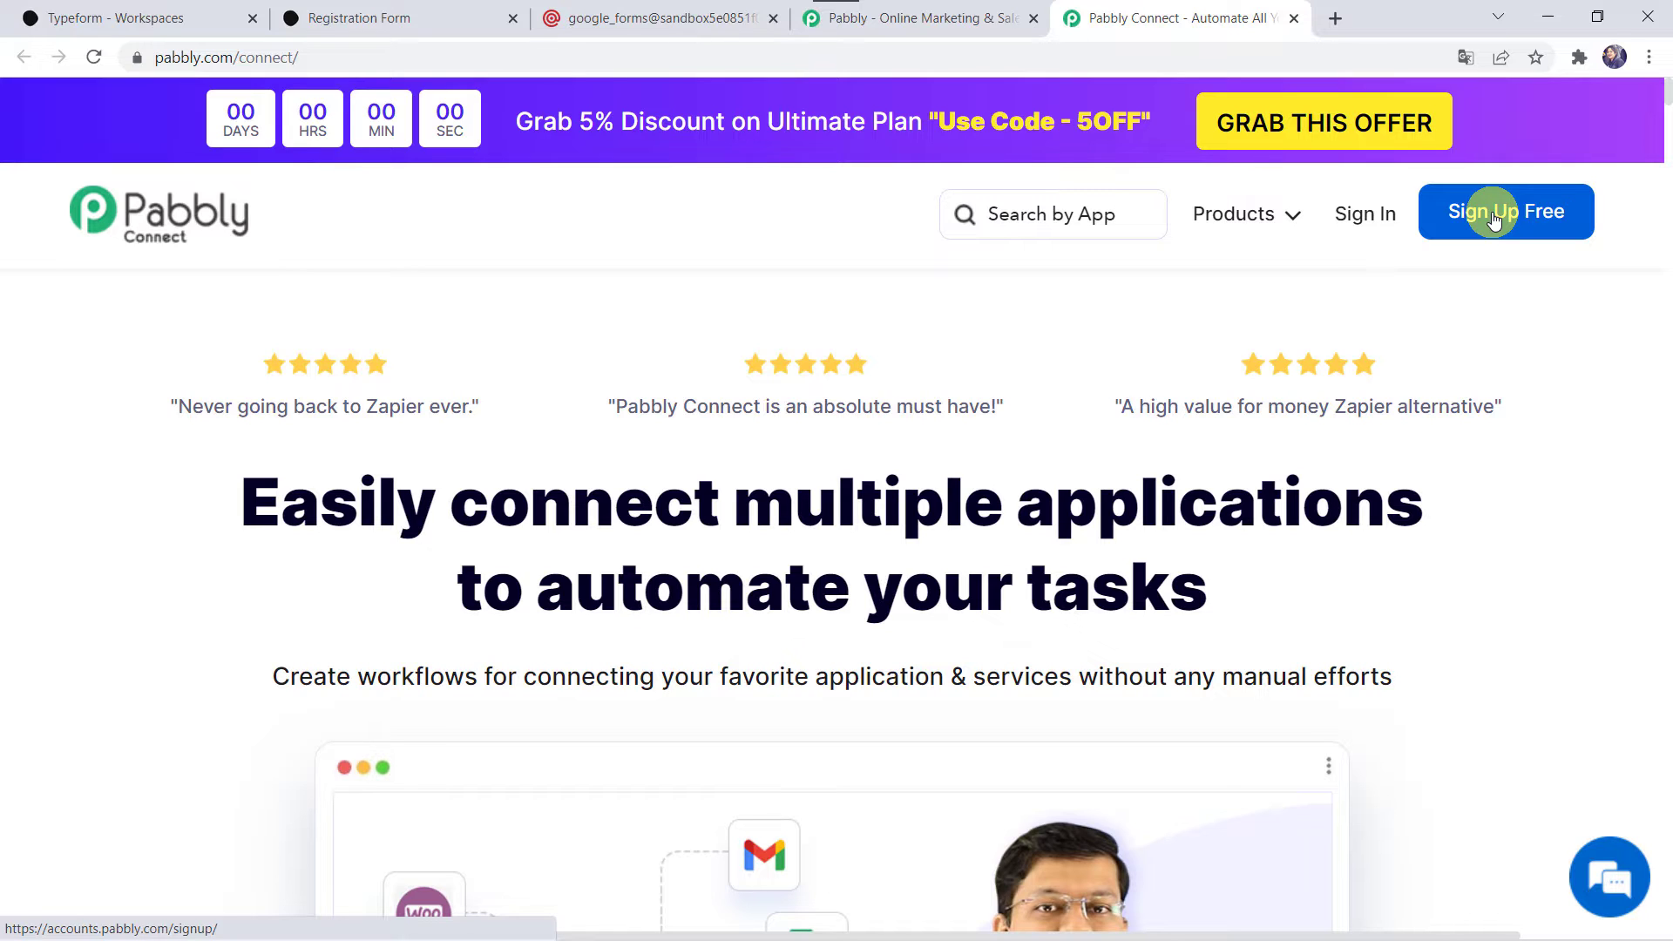
Sign in to the Pabbly account and access the Pabbly Connect dashboard.
{"action": "left_click", "coordinate": [1362, 211]}
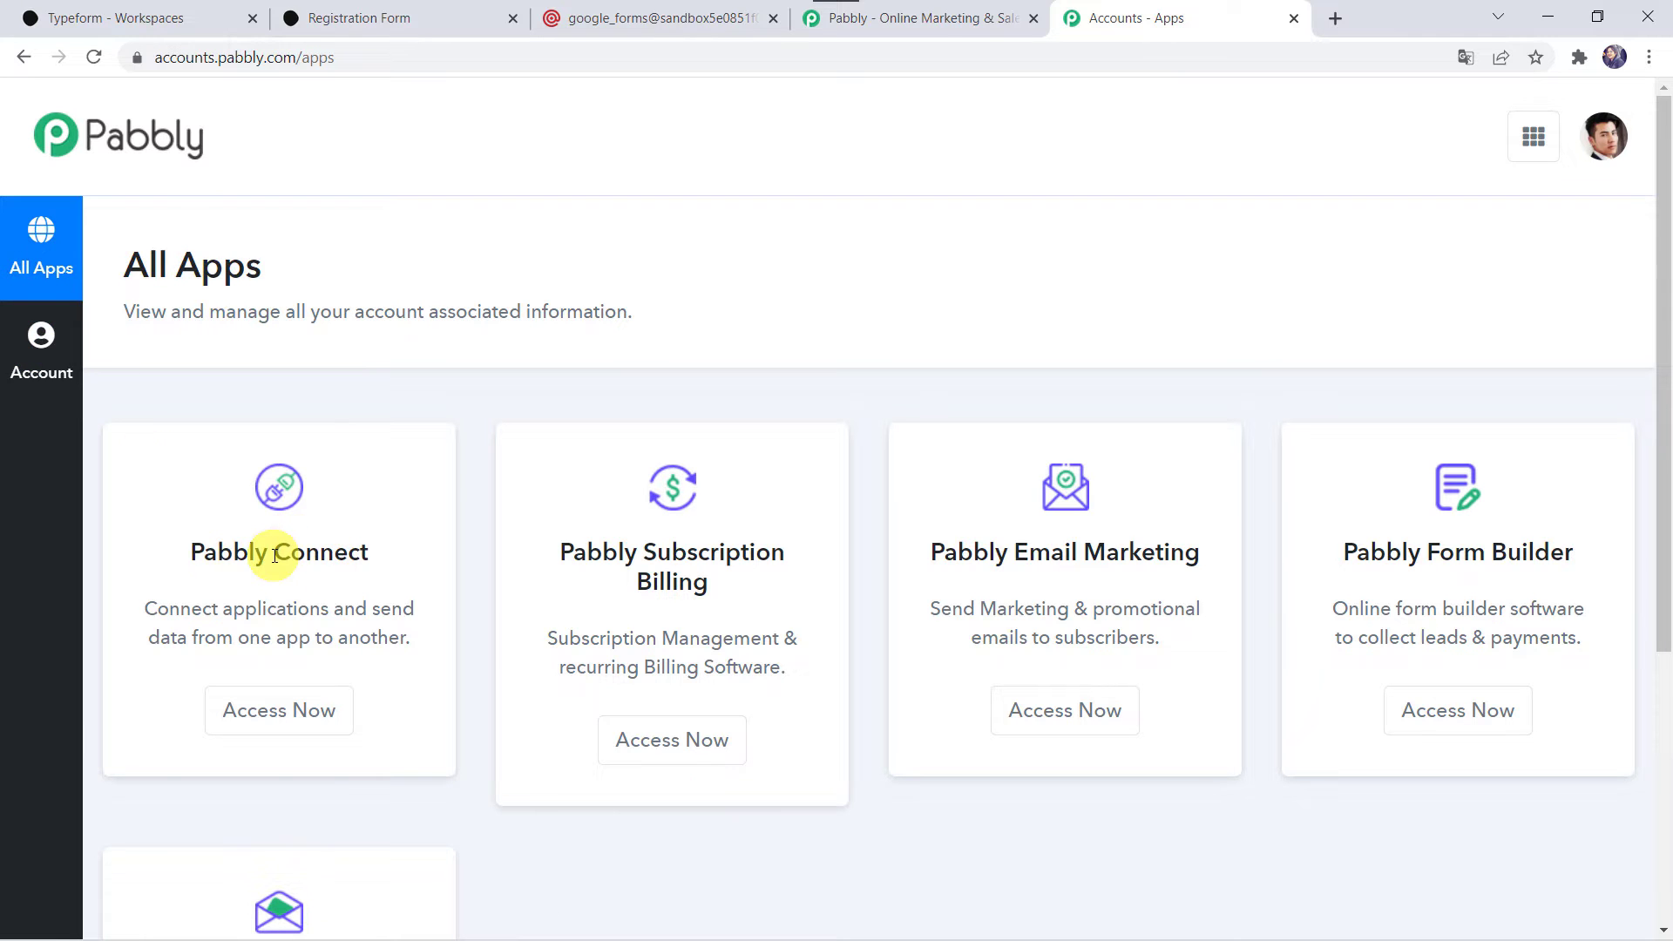
{"action": "left_click", "coordinate": [306, 726]}
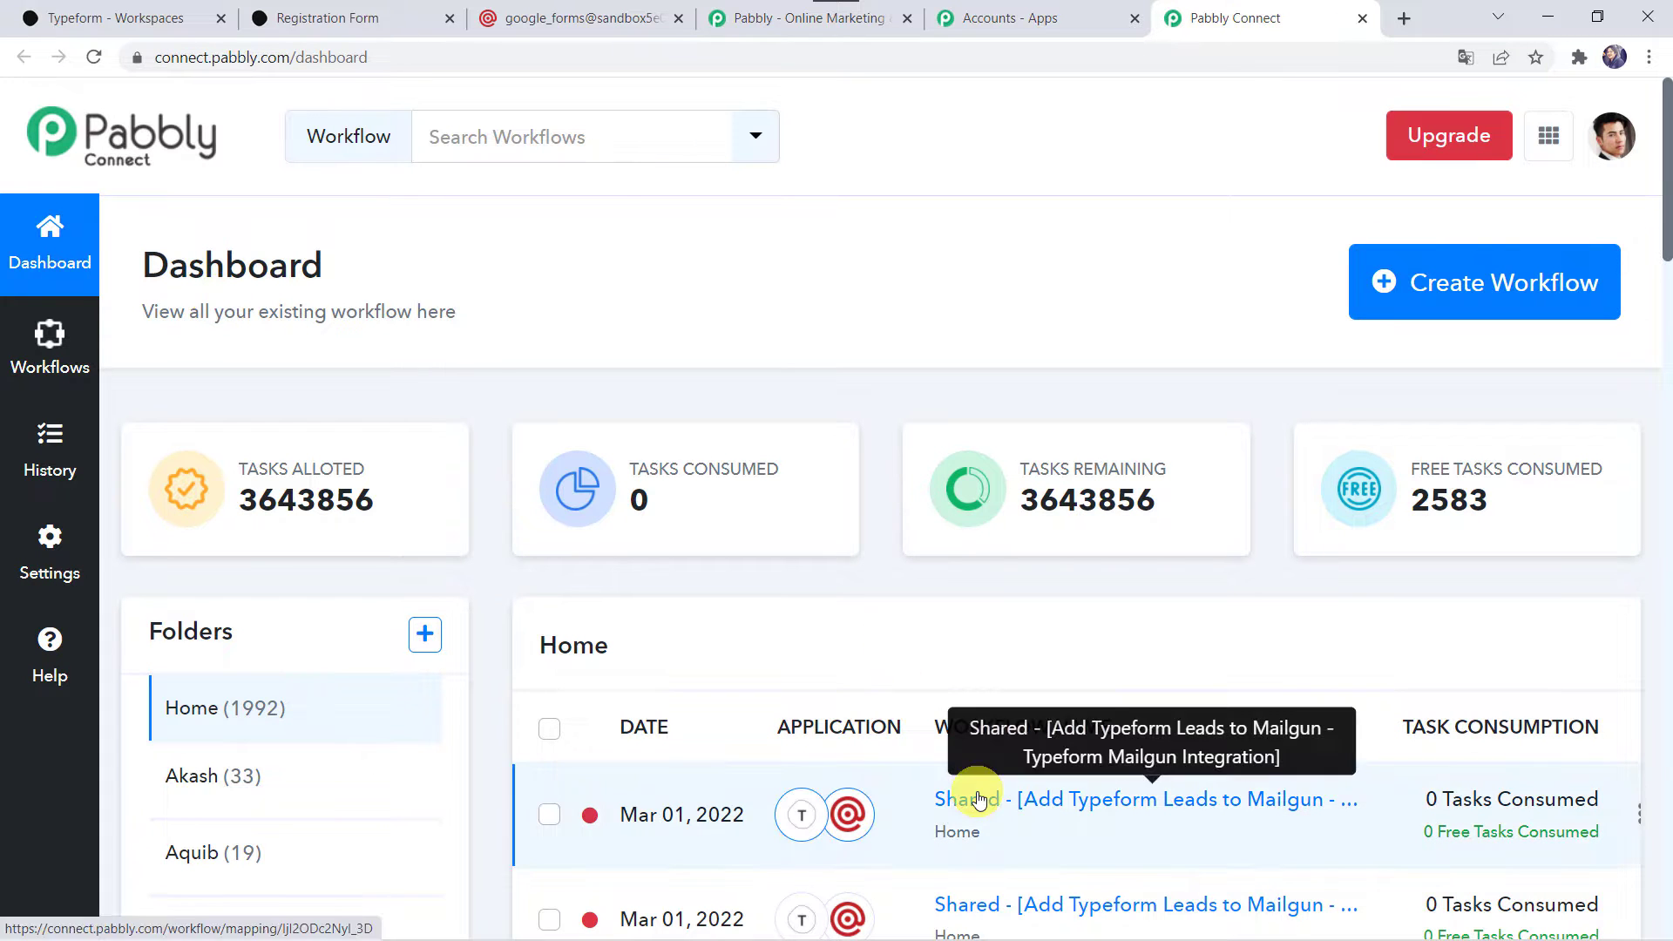
{"action": "scroll", "coordinate": [967, 797], "scroll_direction": "down", "scroll_amount": 7}
{"action": "scroll", "coordinate": [974, 794], "scroll_direction": "up", "scroll_amount": 7}
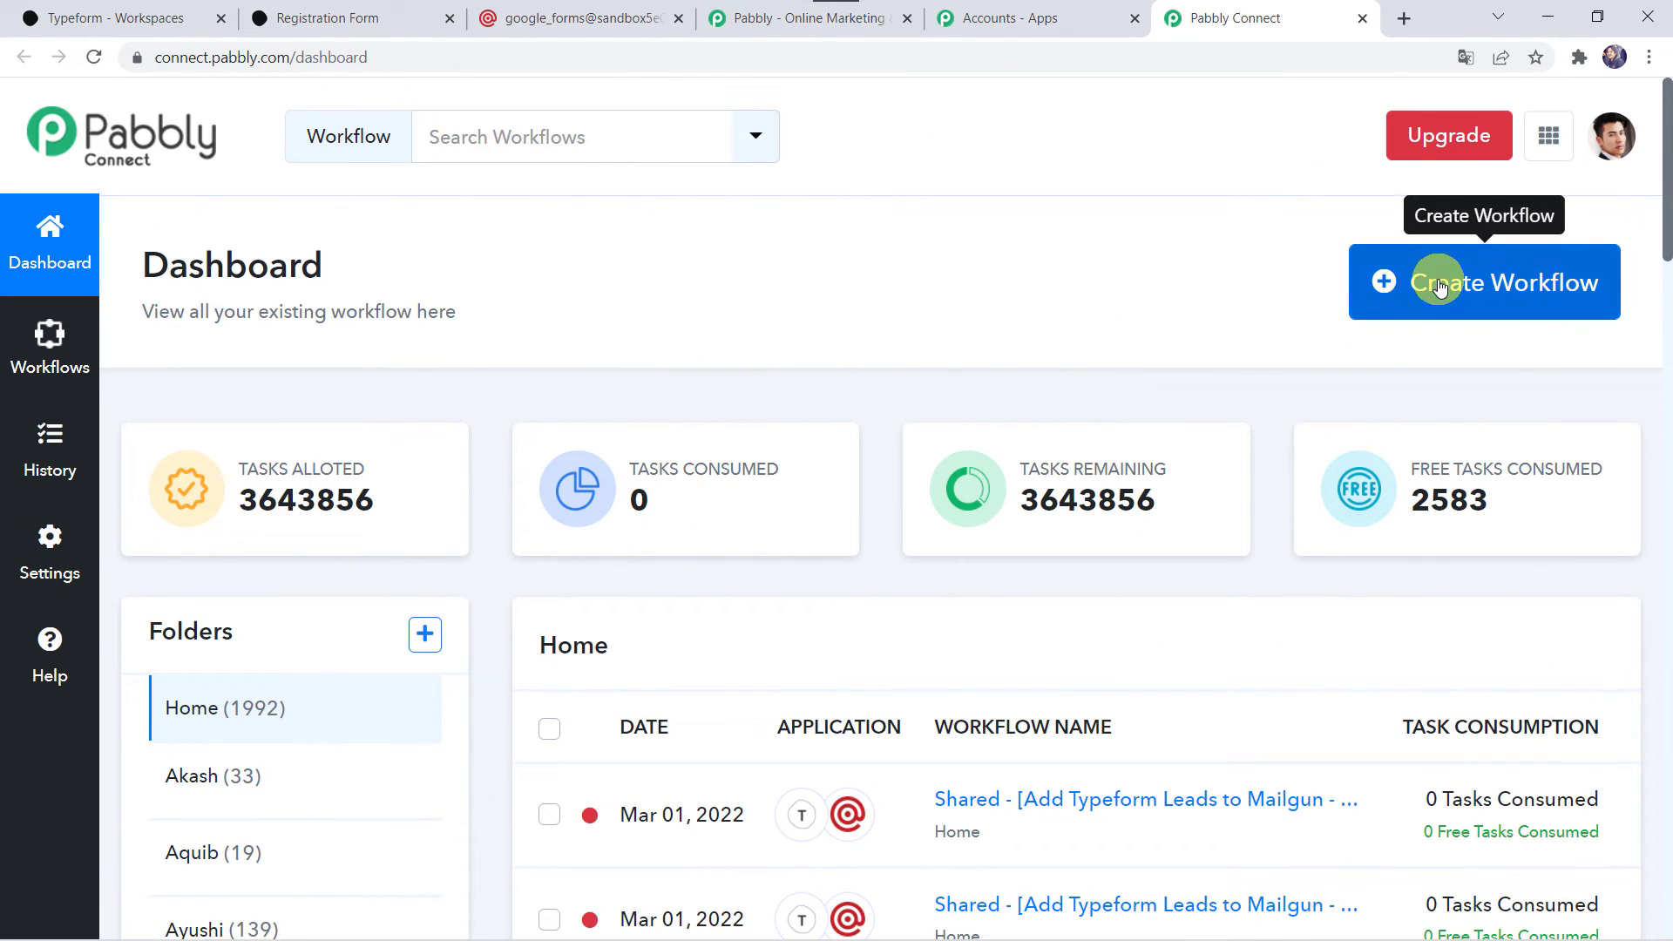
Create a new workflow named "Add Typeform Leads to Mailgun".
{"action": "left_click", "coordinate": [1479, 286]}
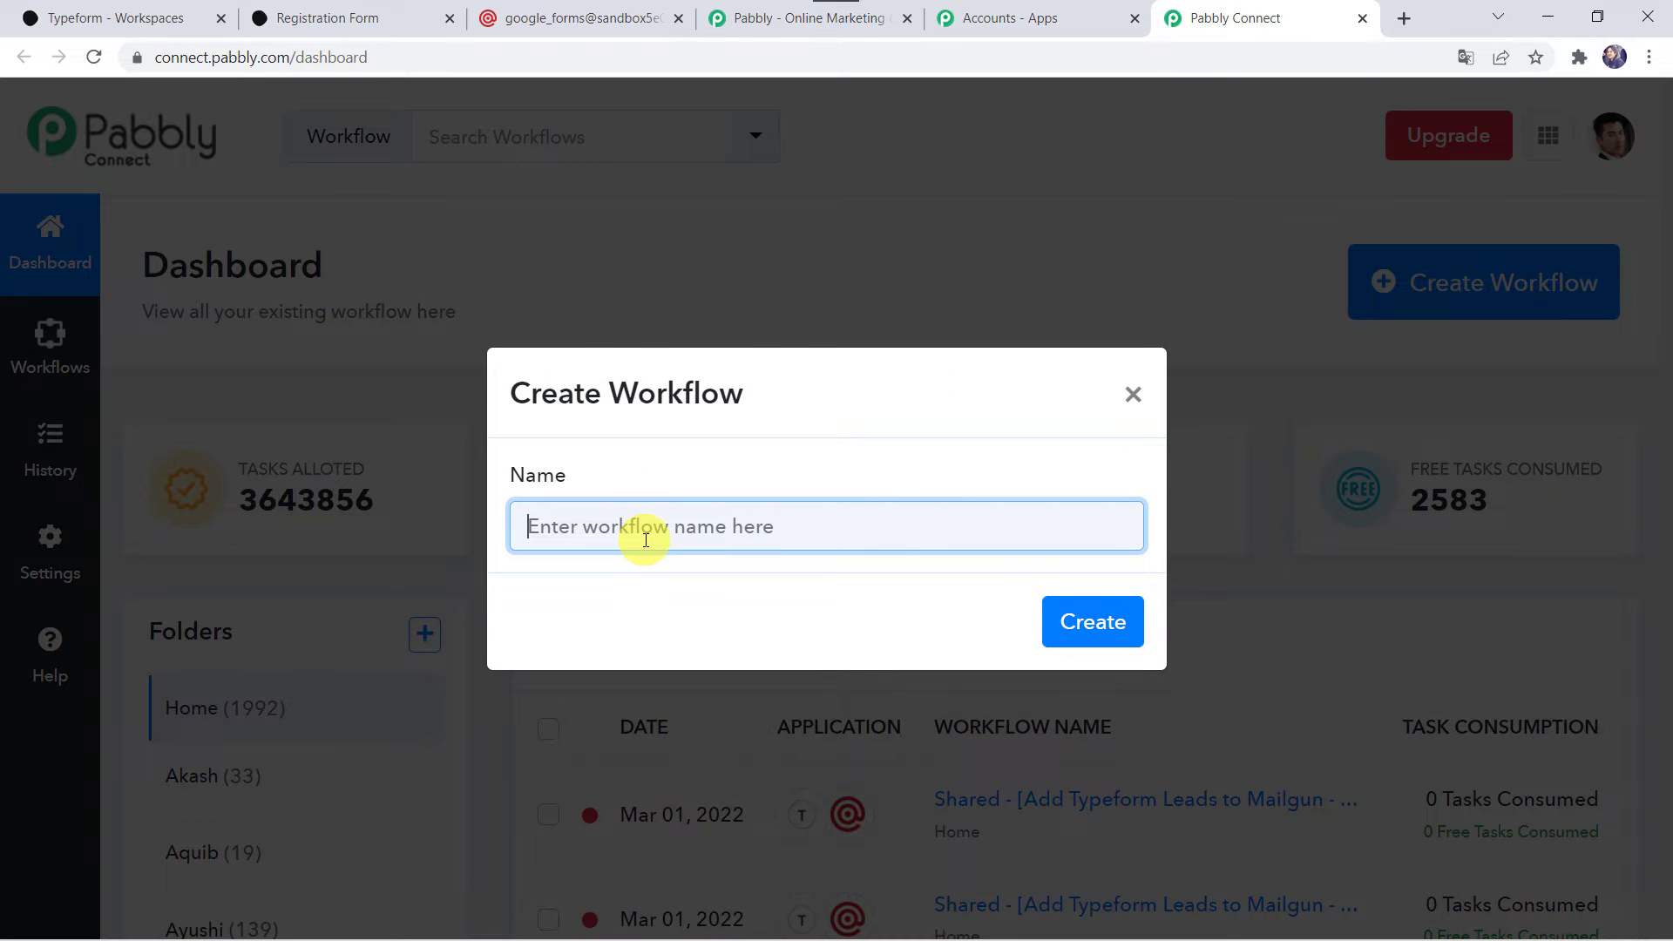
{"action": "type", "text": "Add Typeform Leads to Mailgun"}
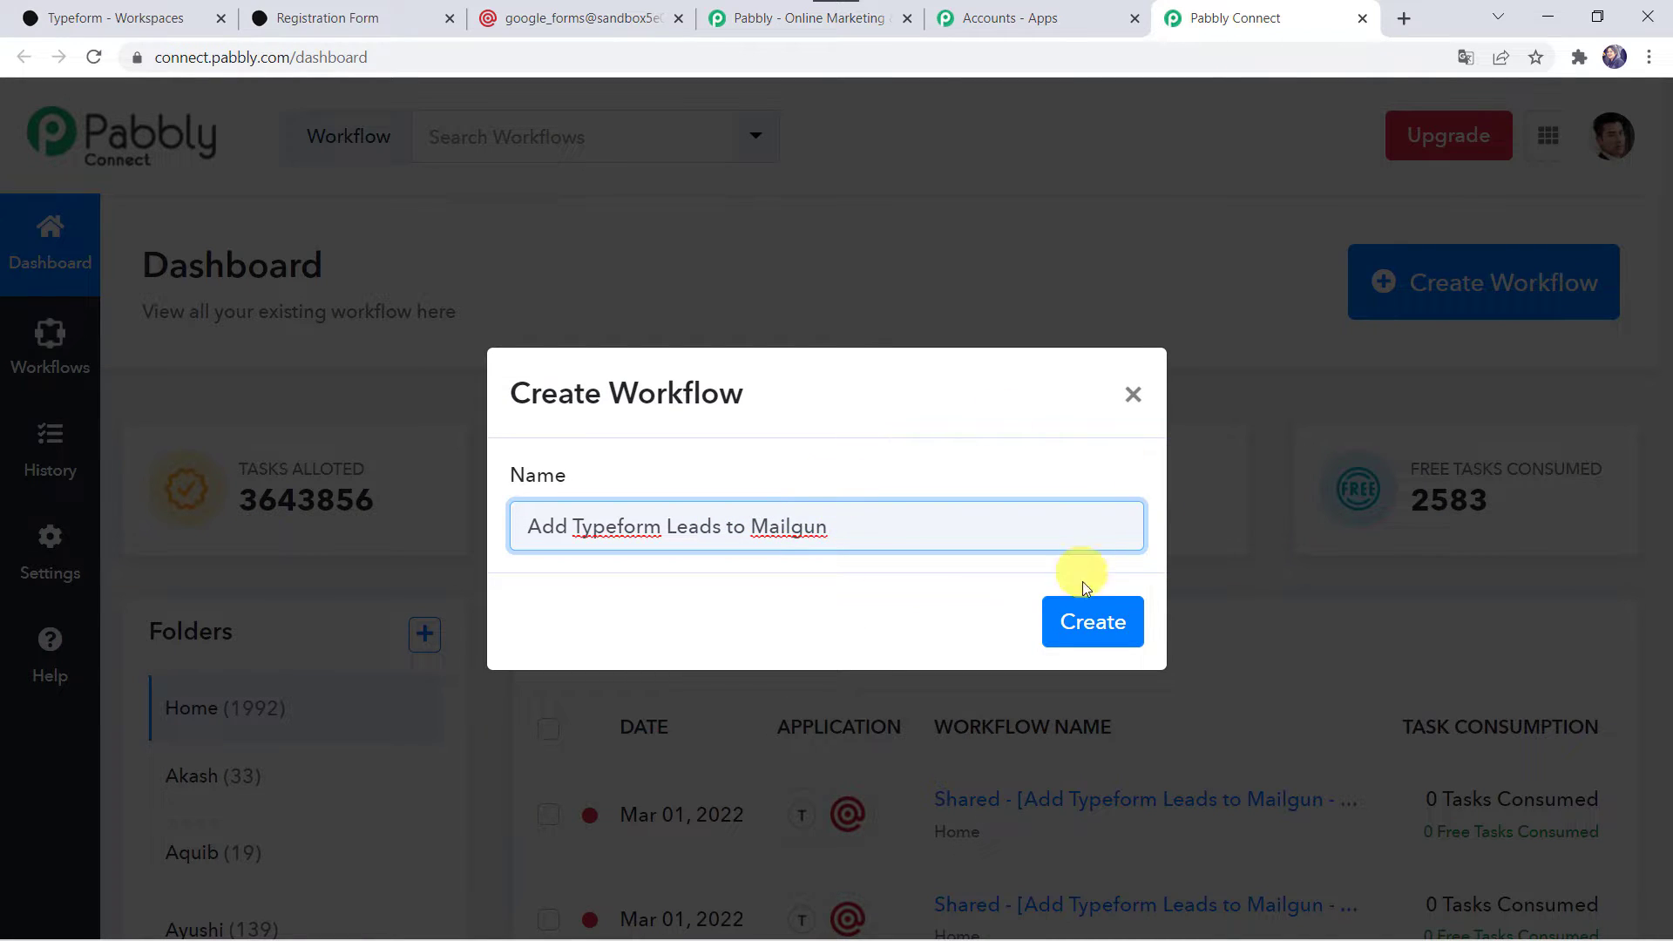
{"action": "left_click", "coordinate": [1094, 623]}
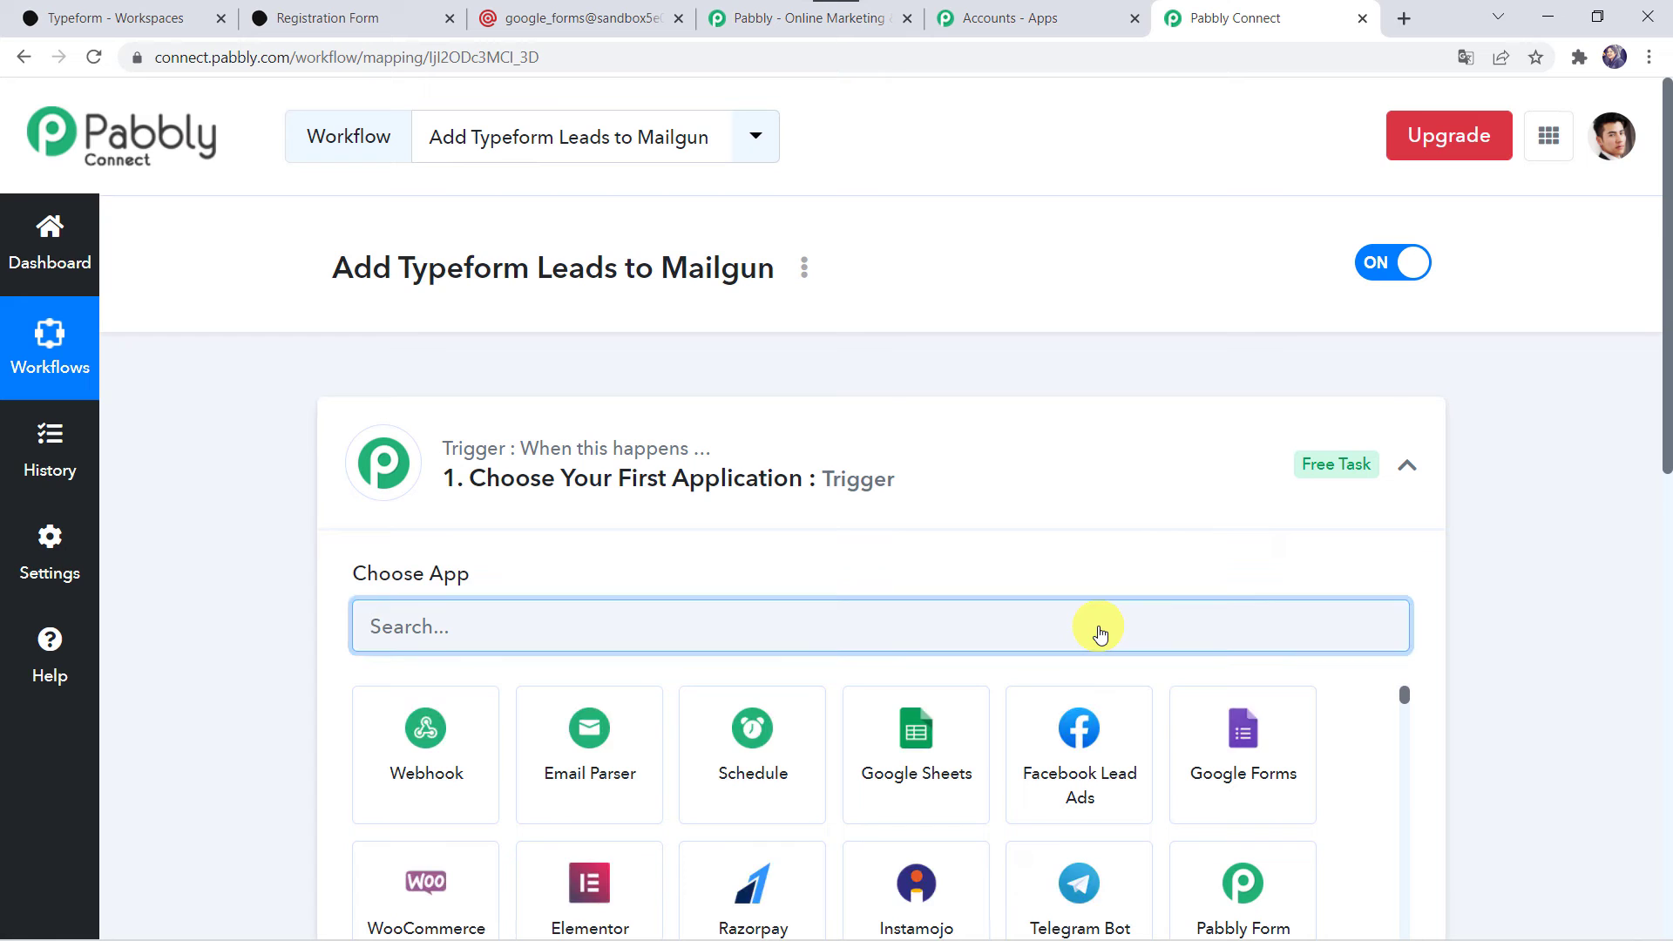
Set the workflow's trigger application to Typeform with New Entry as the trigger event.
{"action": "left_click", "coordinate": [915, 477]}
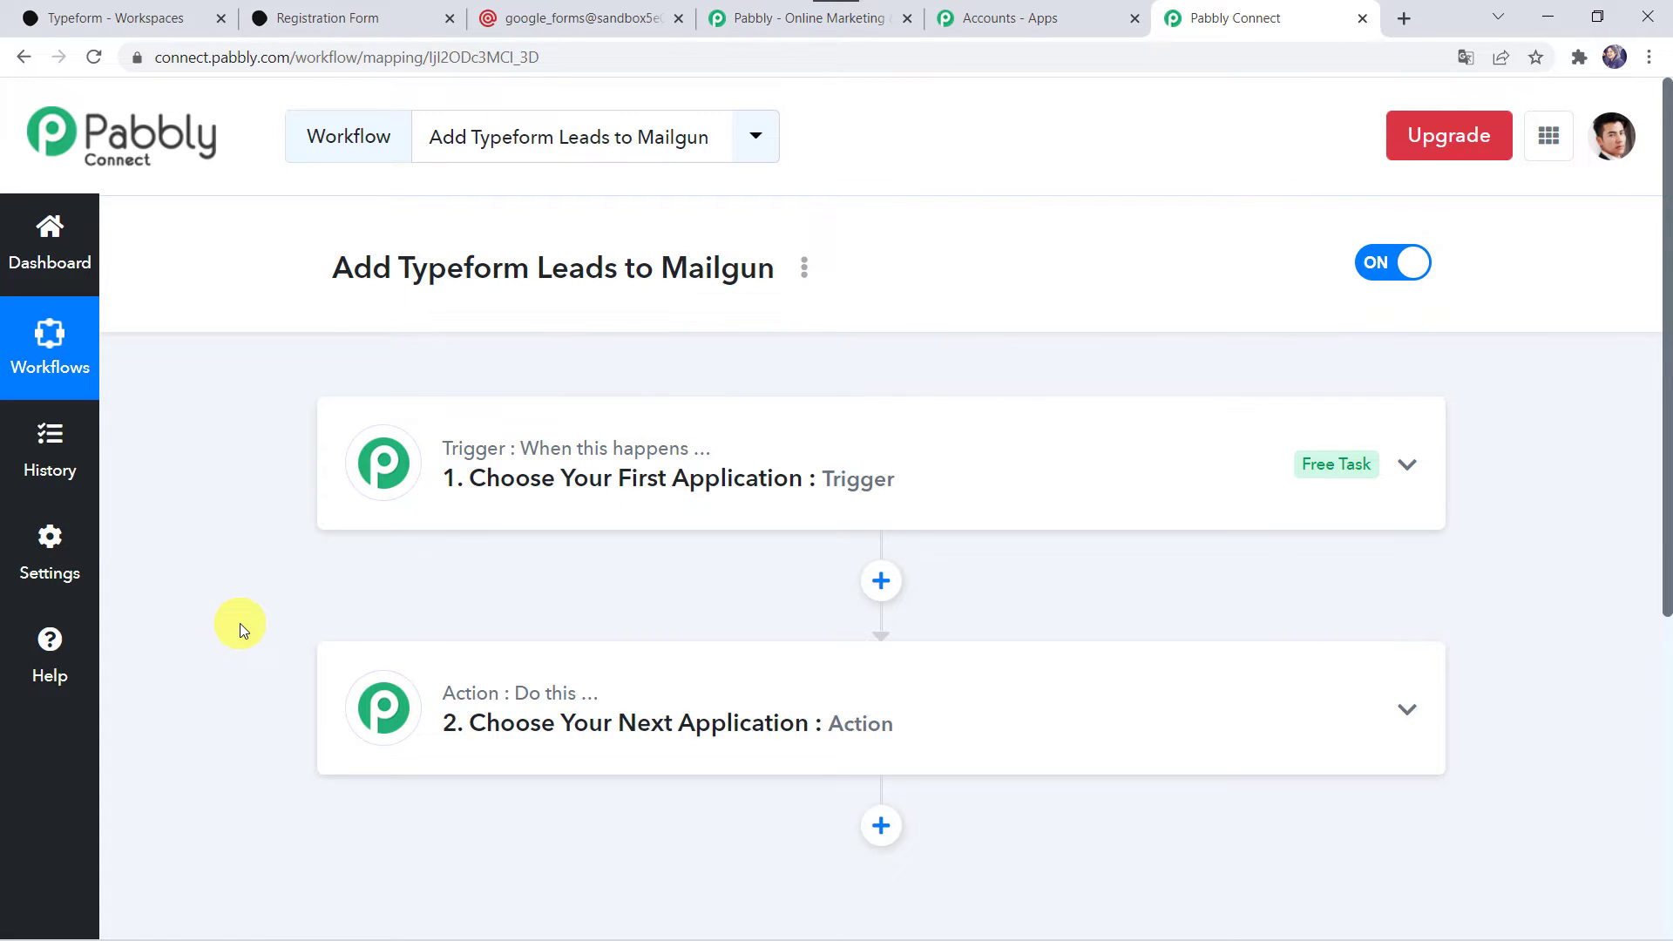
{"action": "left_click", "coordinate": [877, 478]}
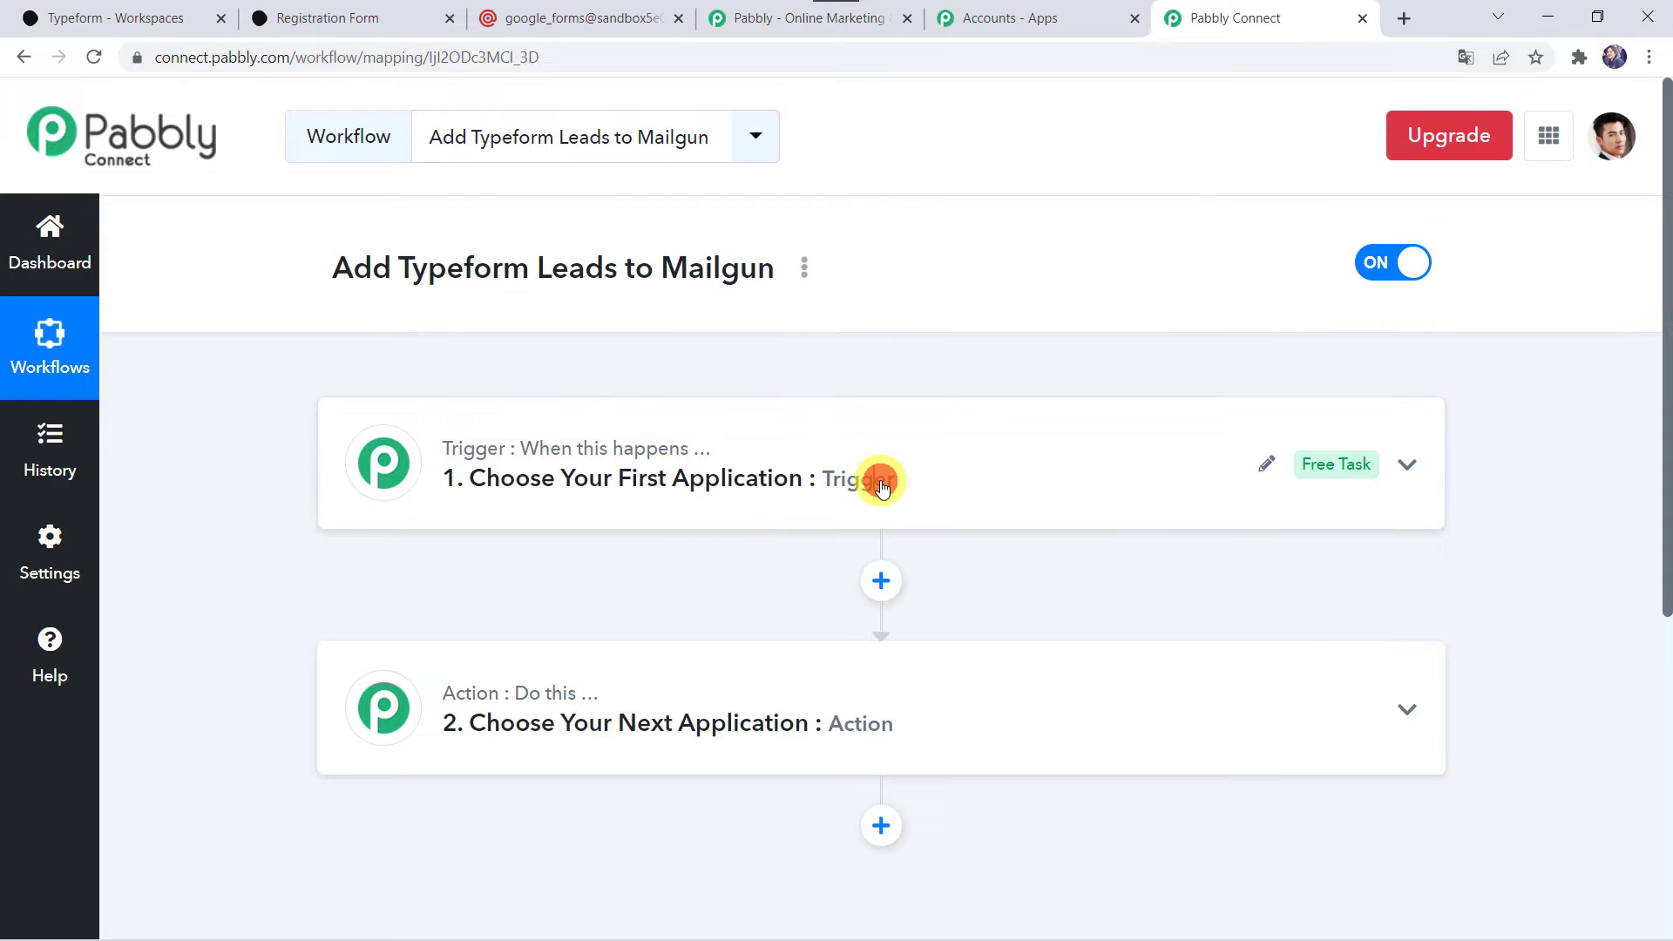
{"action": "left_click", "coordinate": [689, 497]}
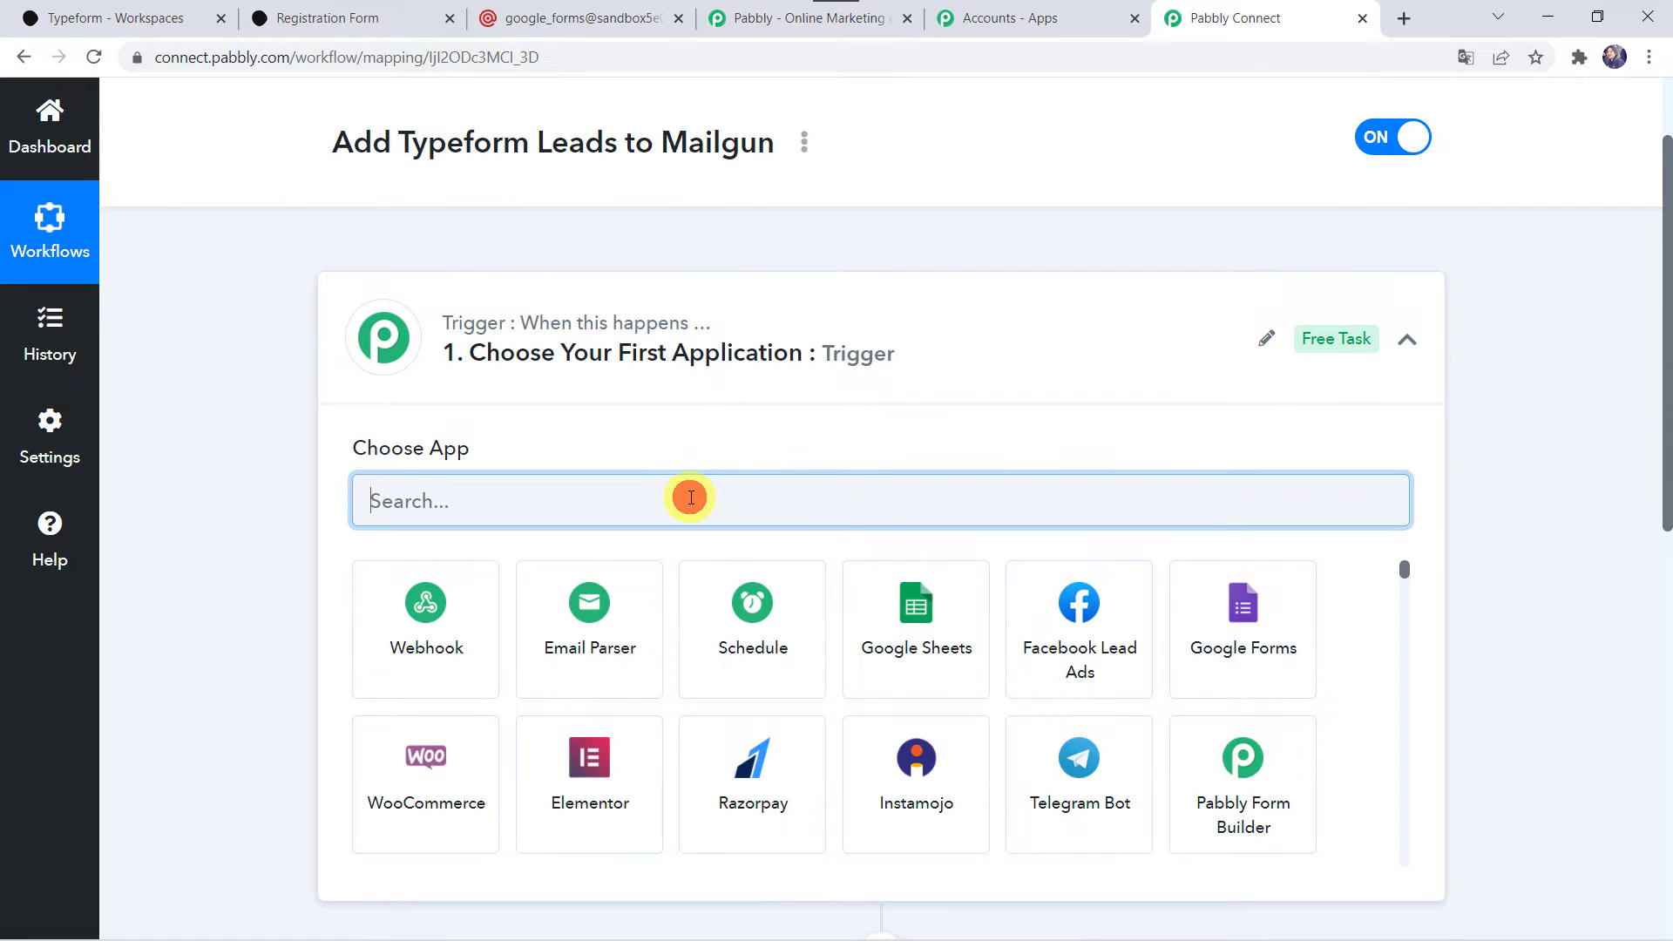
{"action": "type", "text": "Type"}
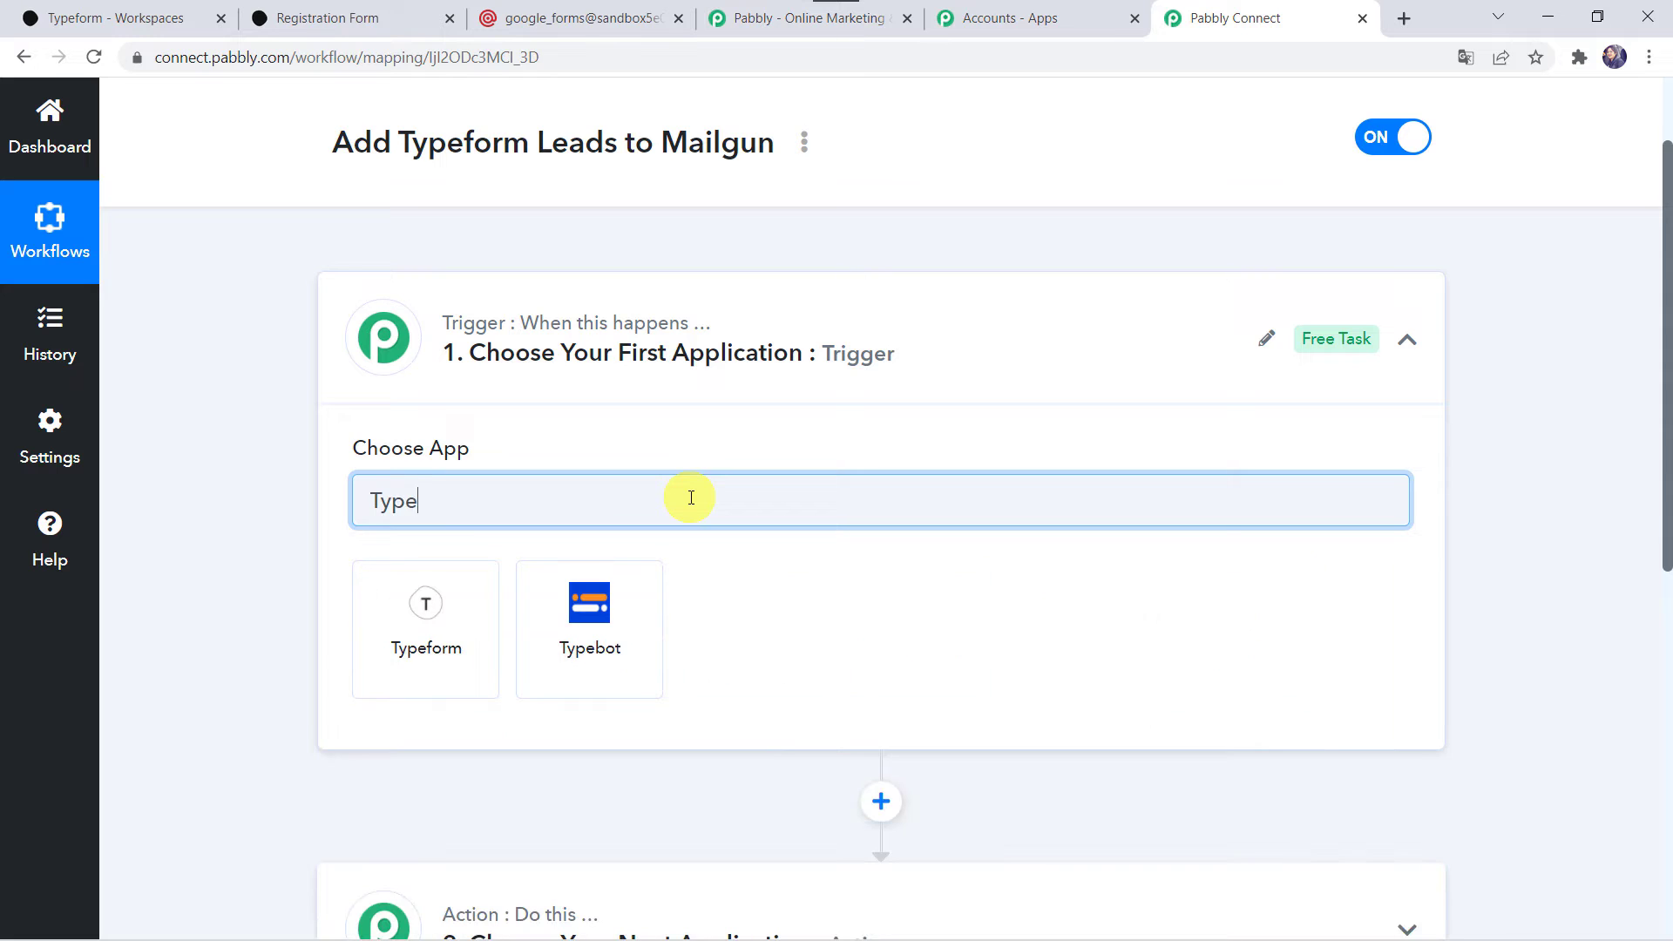
{"action": "left_click", "coordinate": [435, 601]}
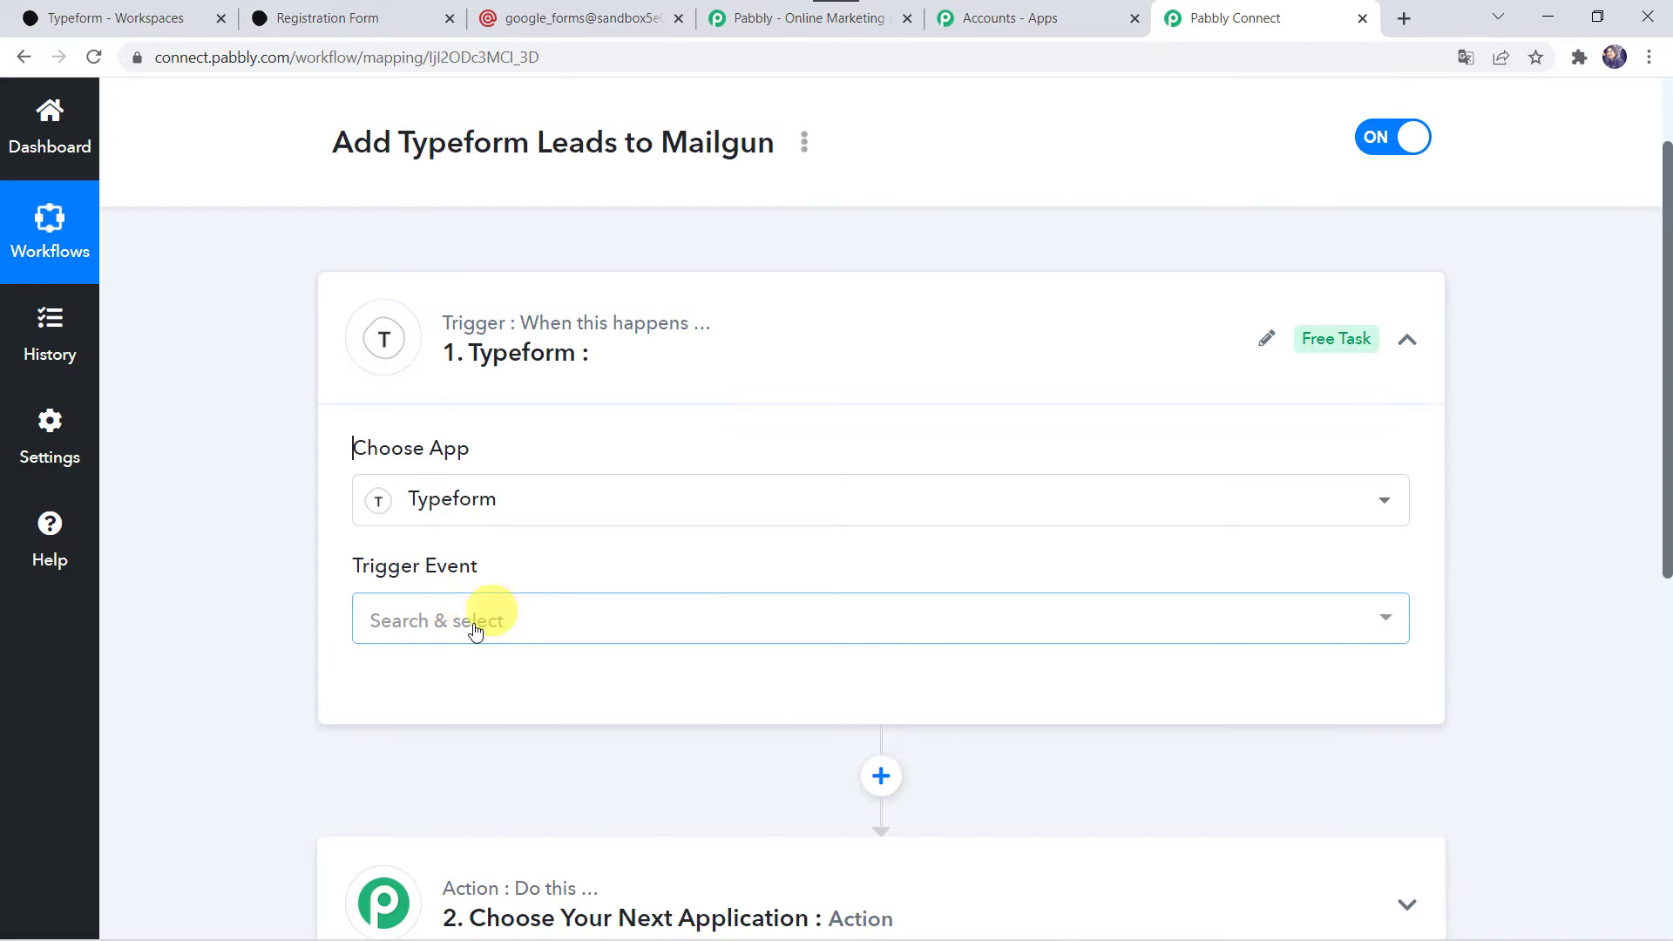
{"action": "left_click", "coordinate": [457, 629]}
{"action": "left_click", "coordinate": [467, 739]}
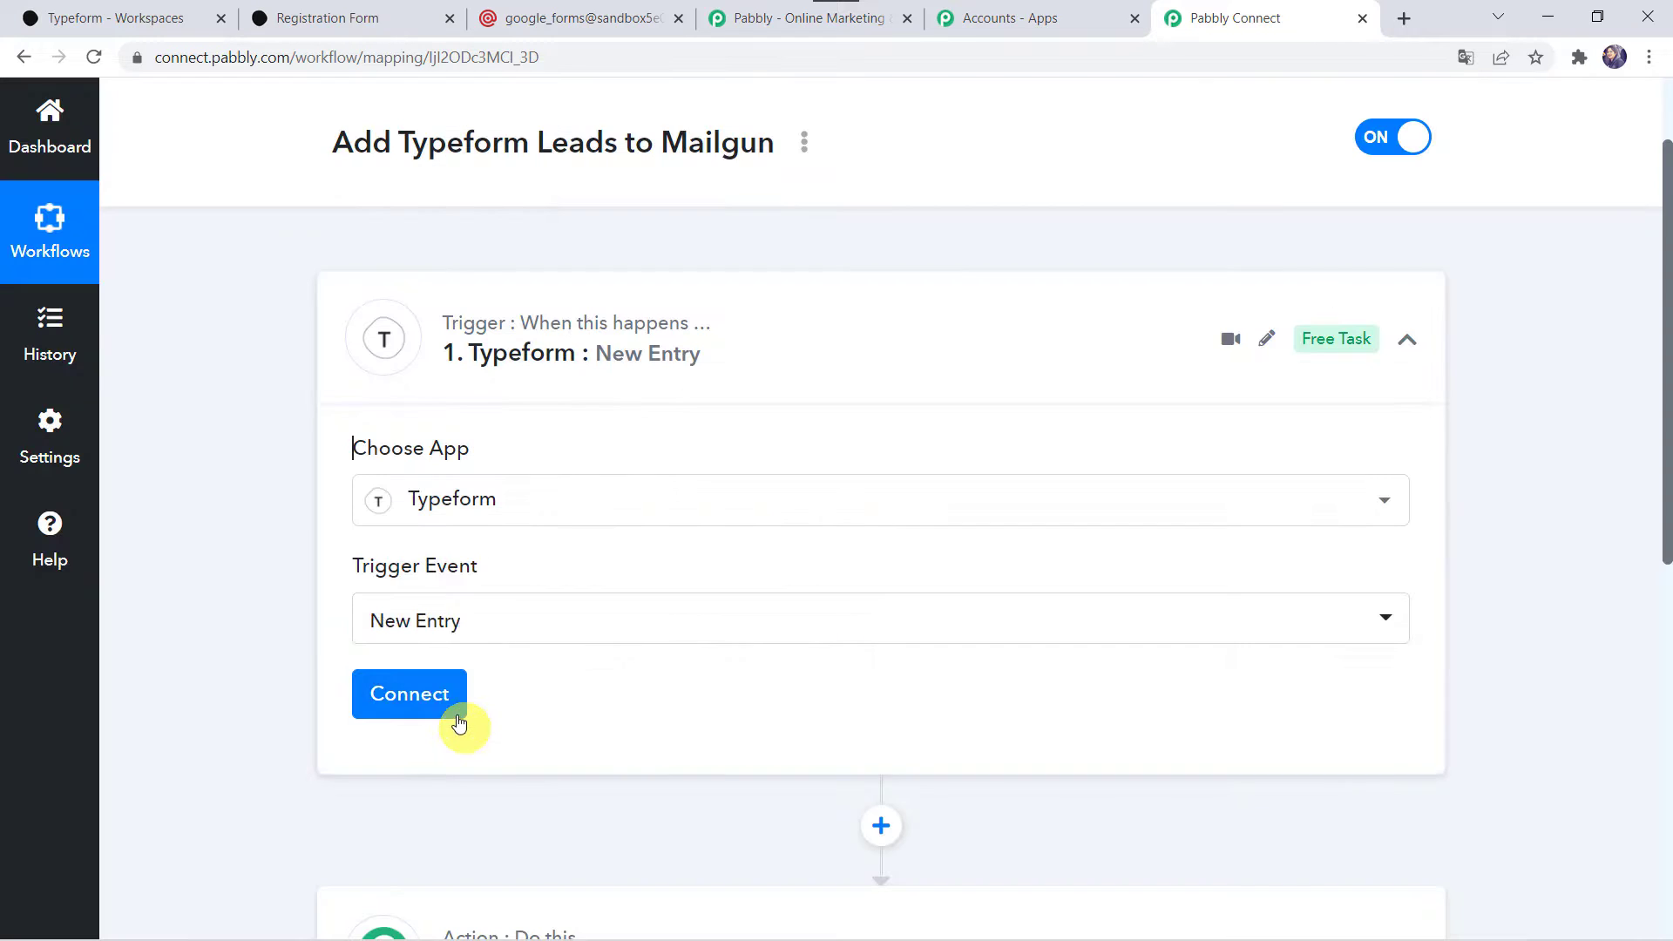
Connect the trigger to Typeform through a new connection and authorize Pabbly Connect's access to the account.
{"action": "left_click", "coordinate": [460, 724]}
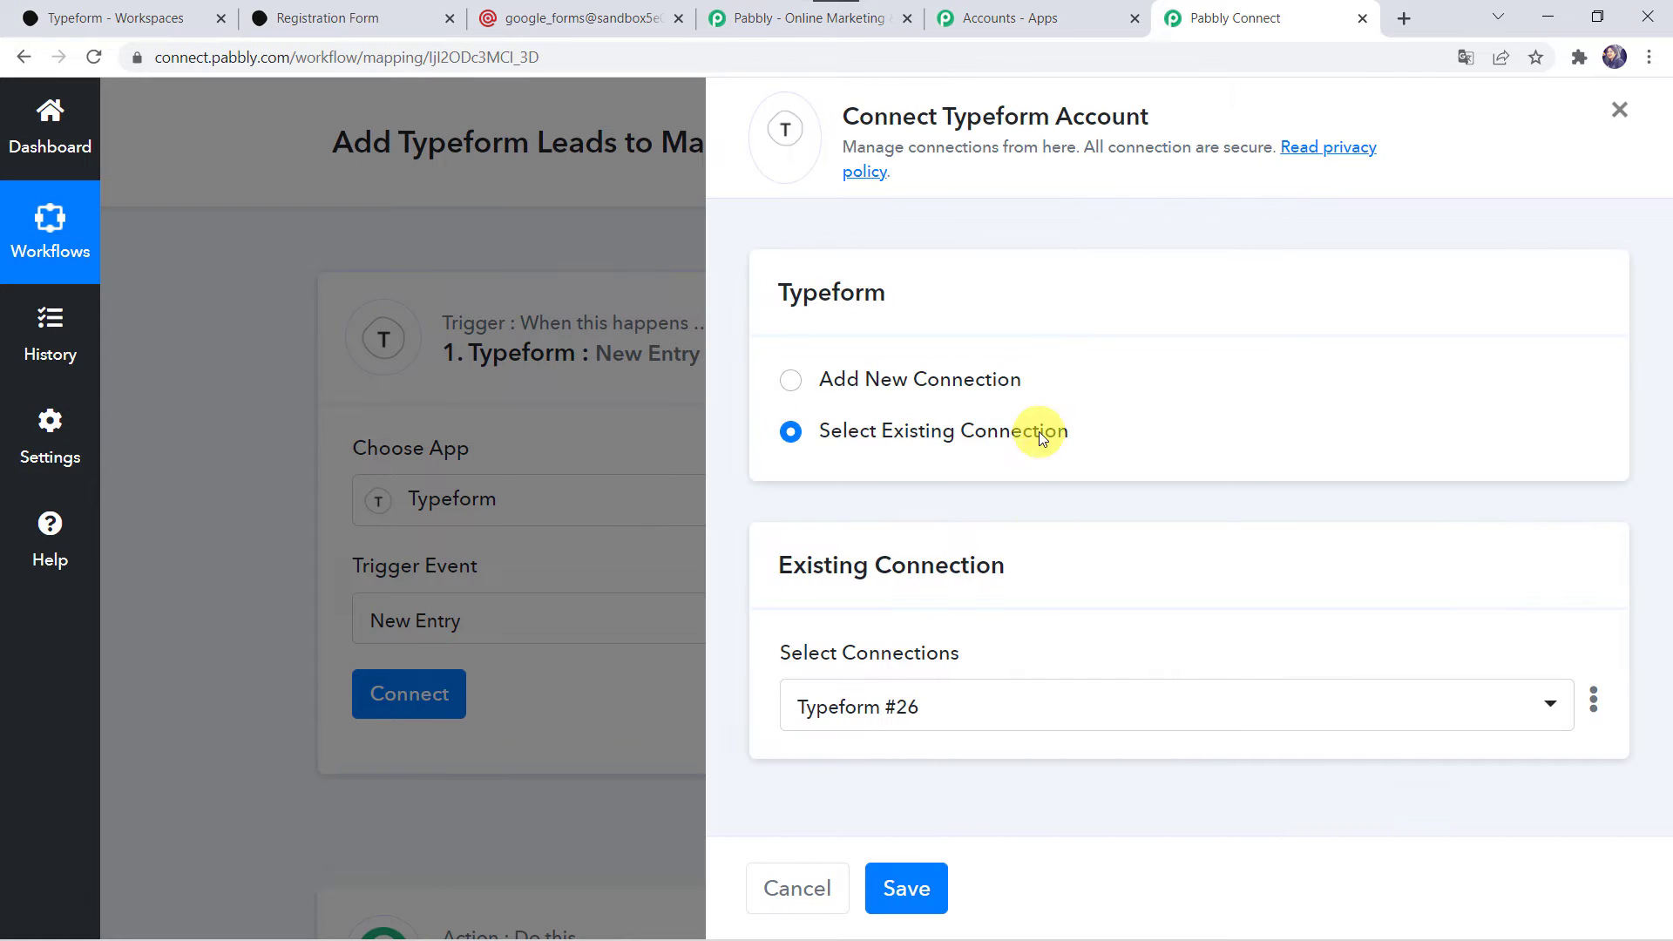
{"action": "left_click", "coordinate": [933, 374]}
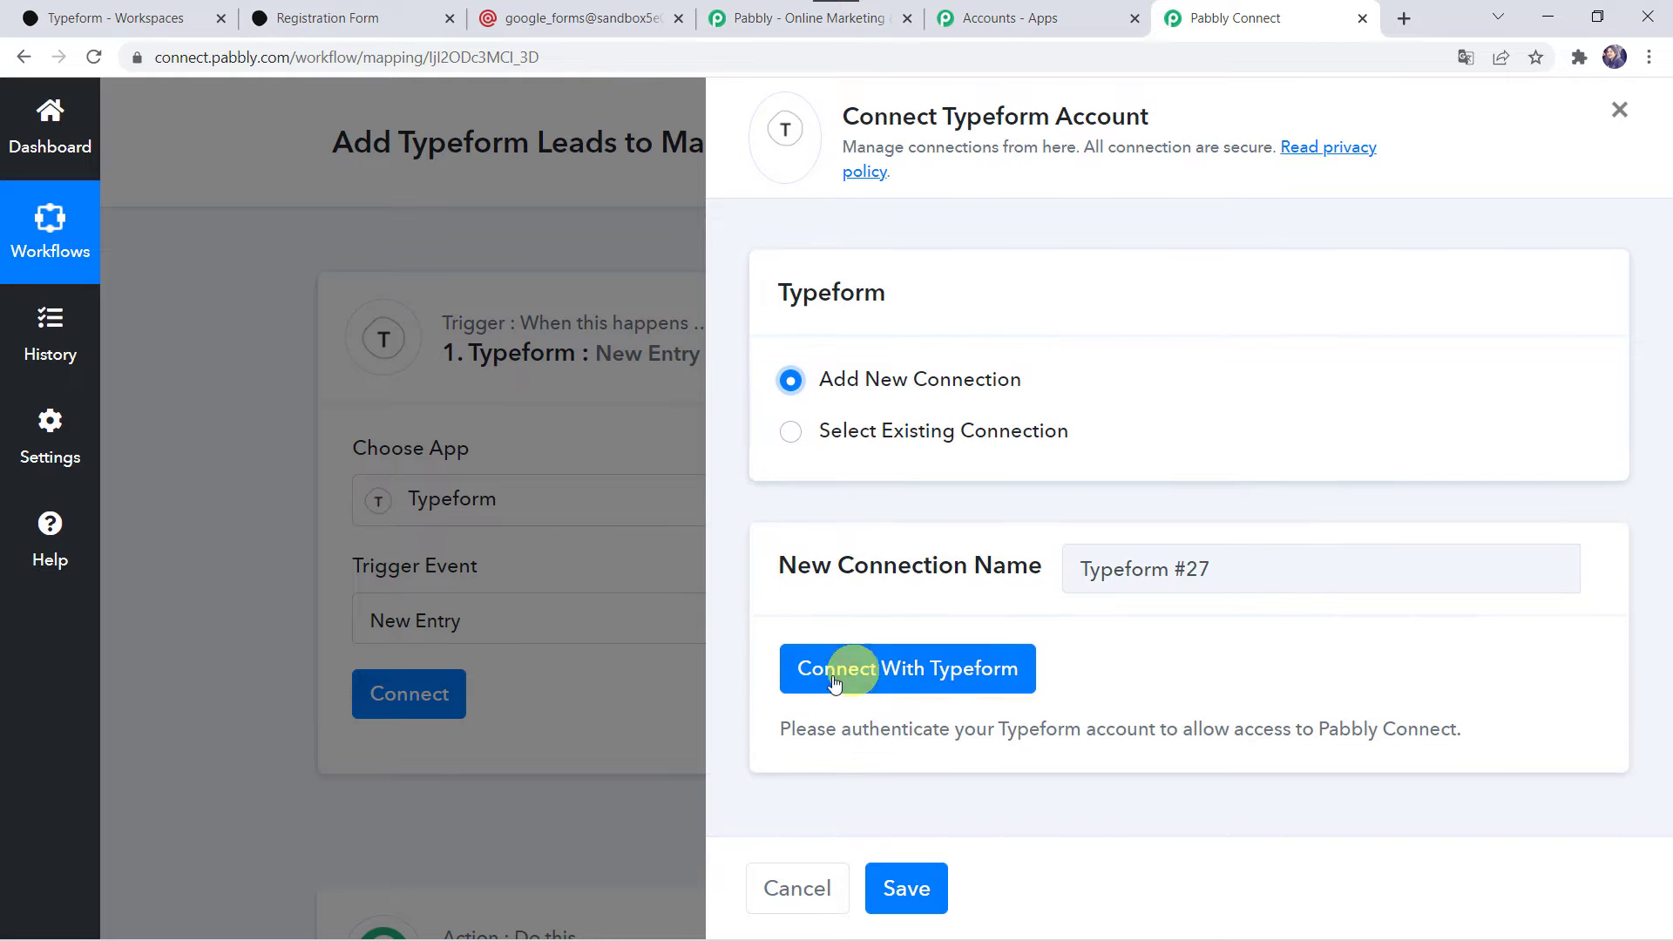
{"action": "left_click", "coordinate": [933, 680]}
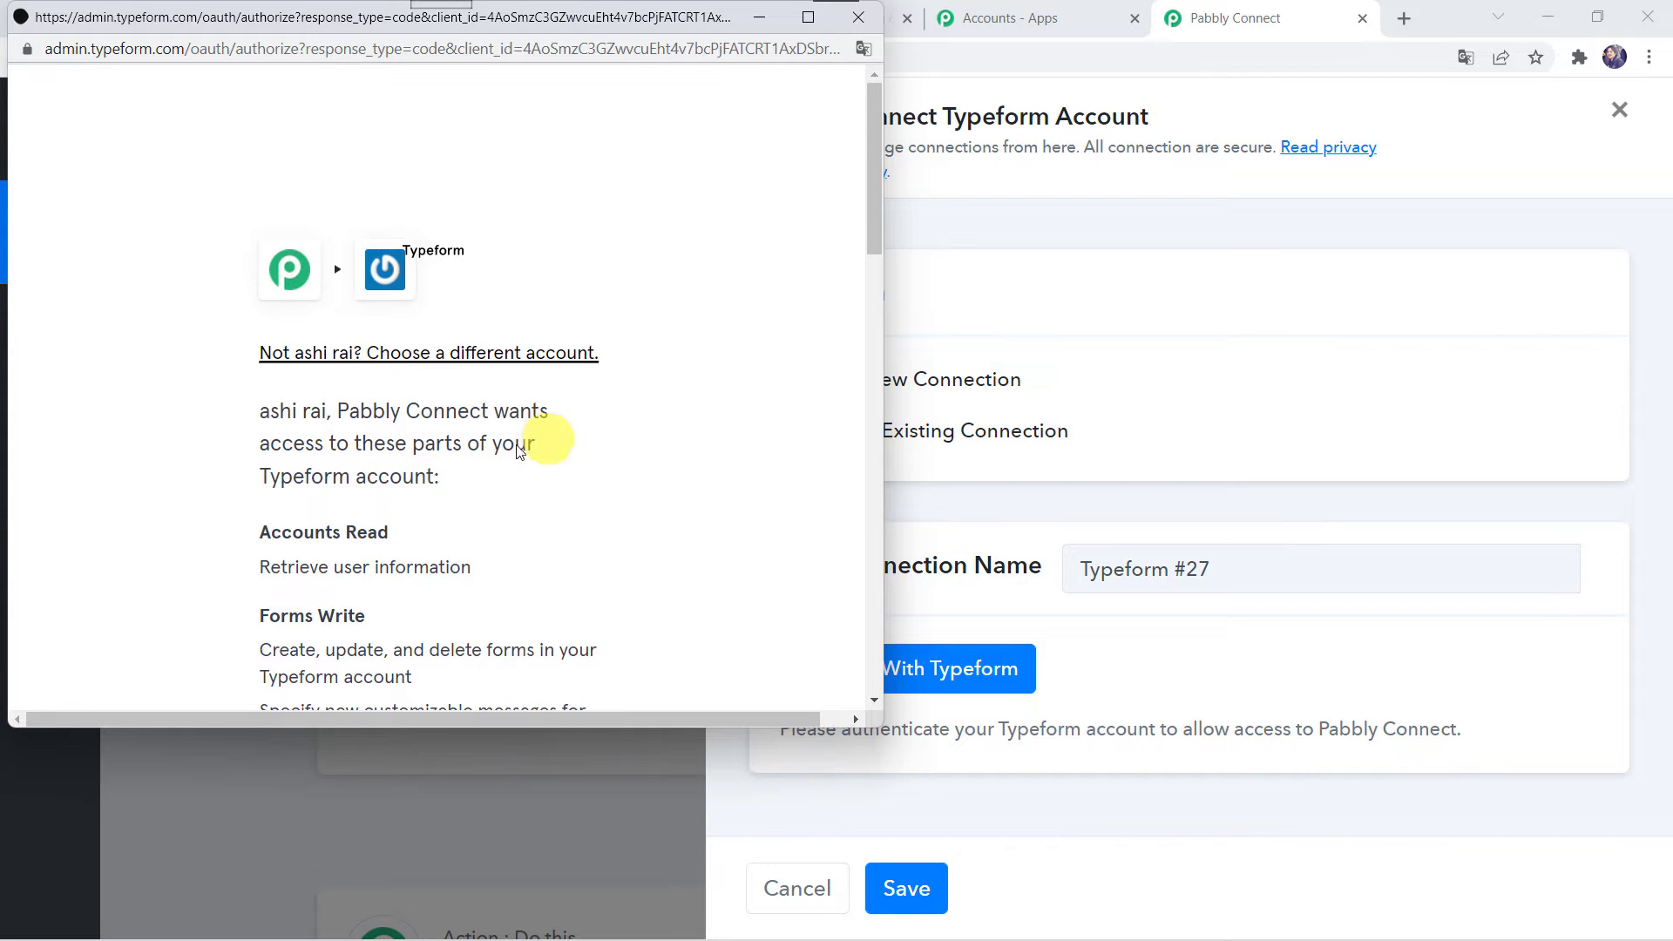
{"action": "scroll", "coordinate": [443, 483], "scroll_direction": "down", "scroll_amount": 5}
{"action": "scroll", "coordinate": [443, 483], "scroll_direction": "down", "scroll_amount": 8}
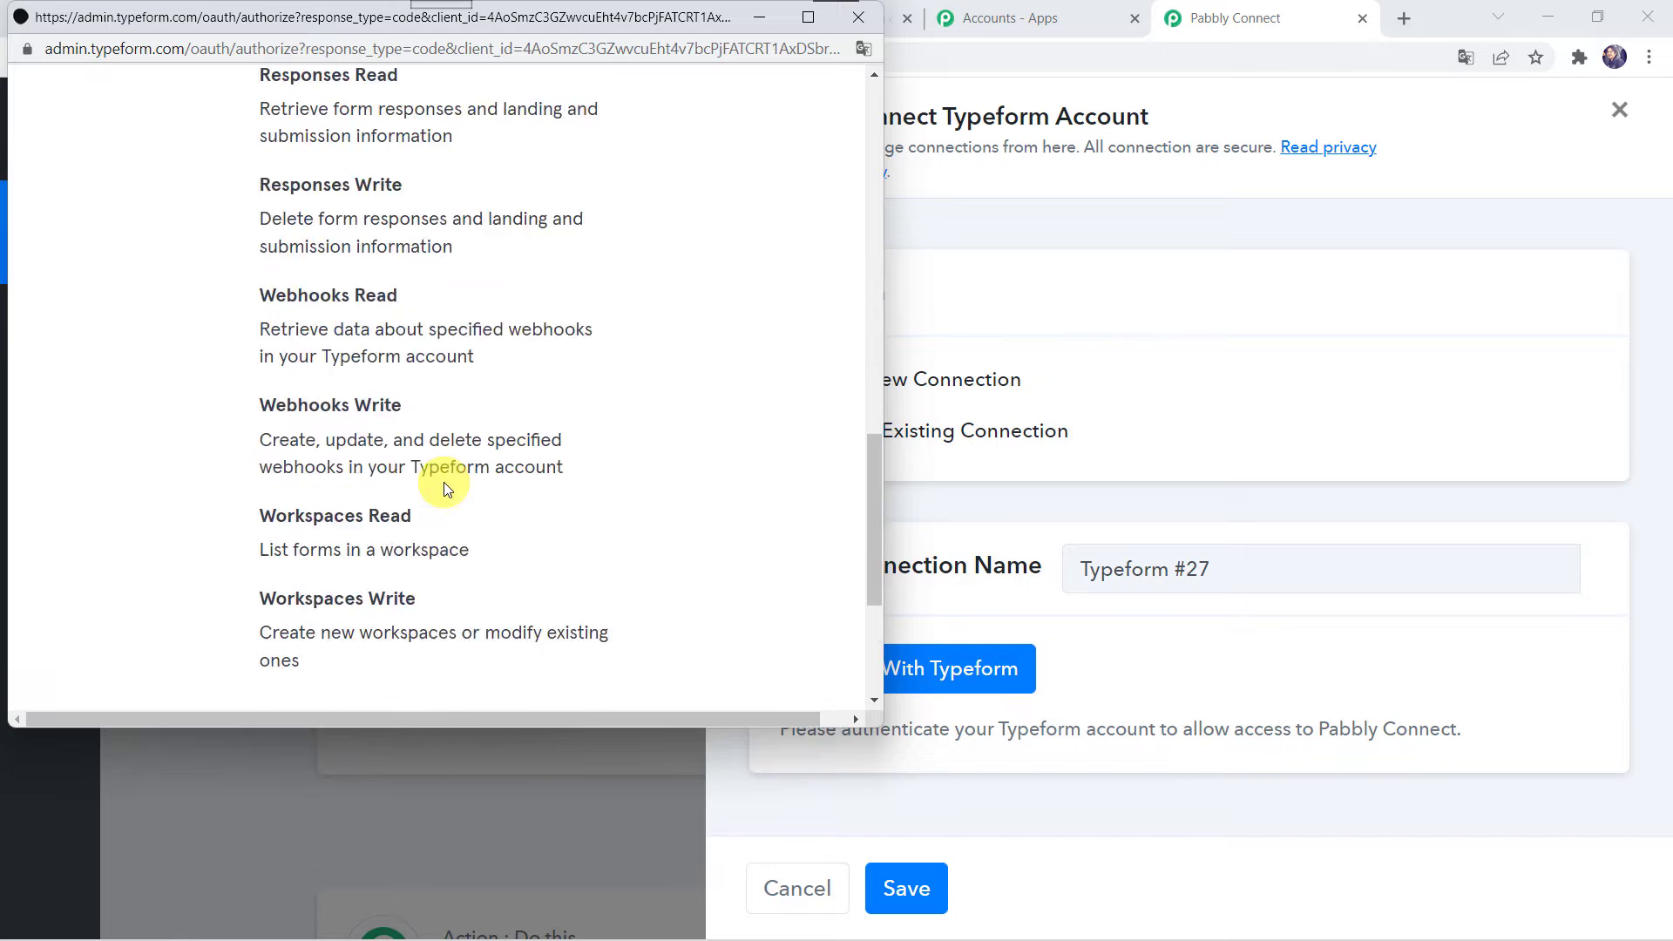
{"action": "left_click", "coordinate": [429, 418]}
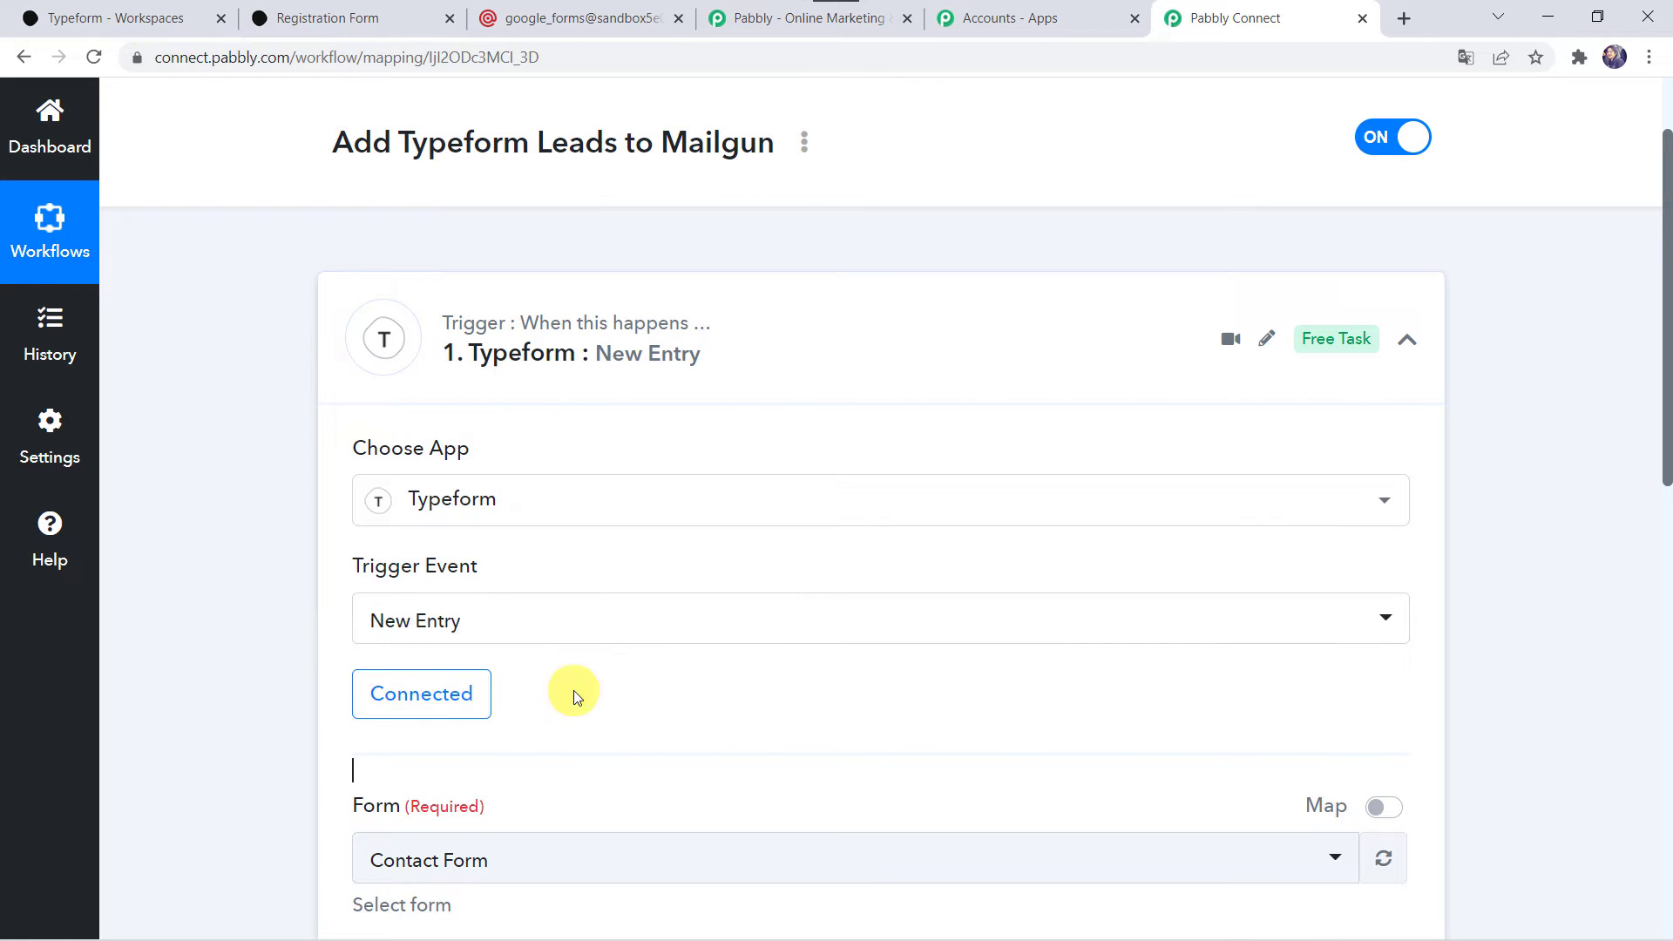
Choose Registration Form as the trigger's form, then save and send a test request.
{"action": "scroll", "coordinate": [573, 697], "scroll_direction": "down", "scroll_amount": 4}
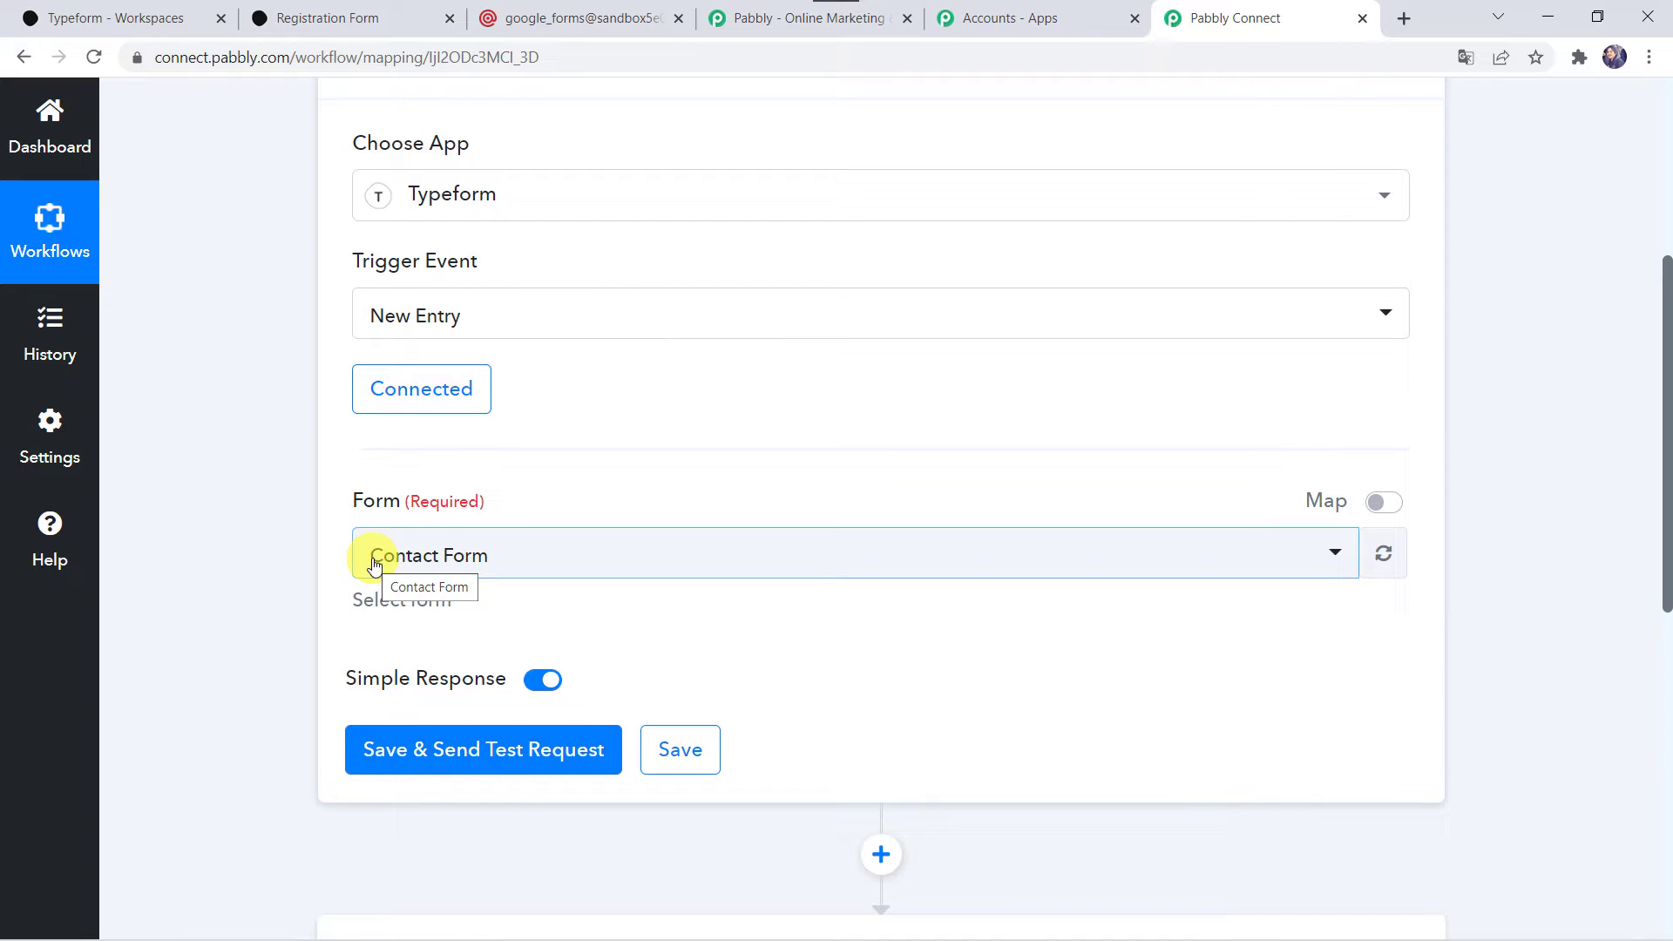
{"action": "left_click", "coordinate": [160, 16]}
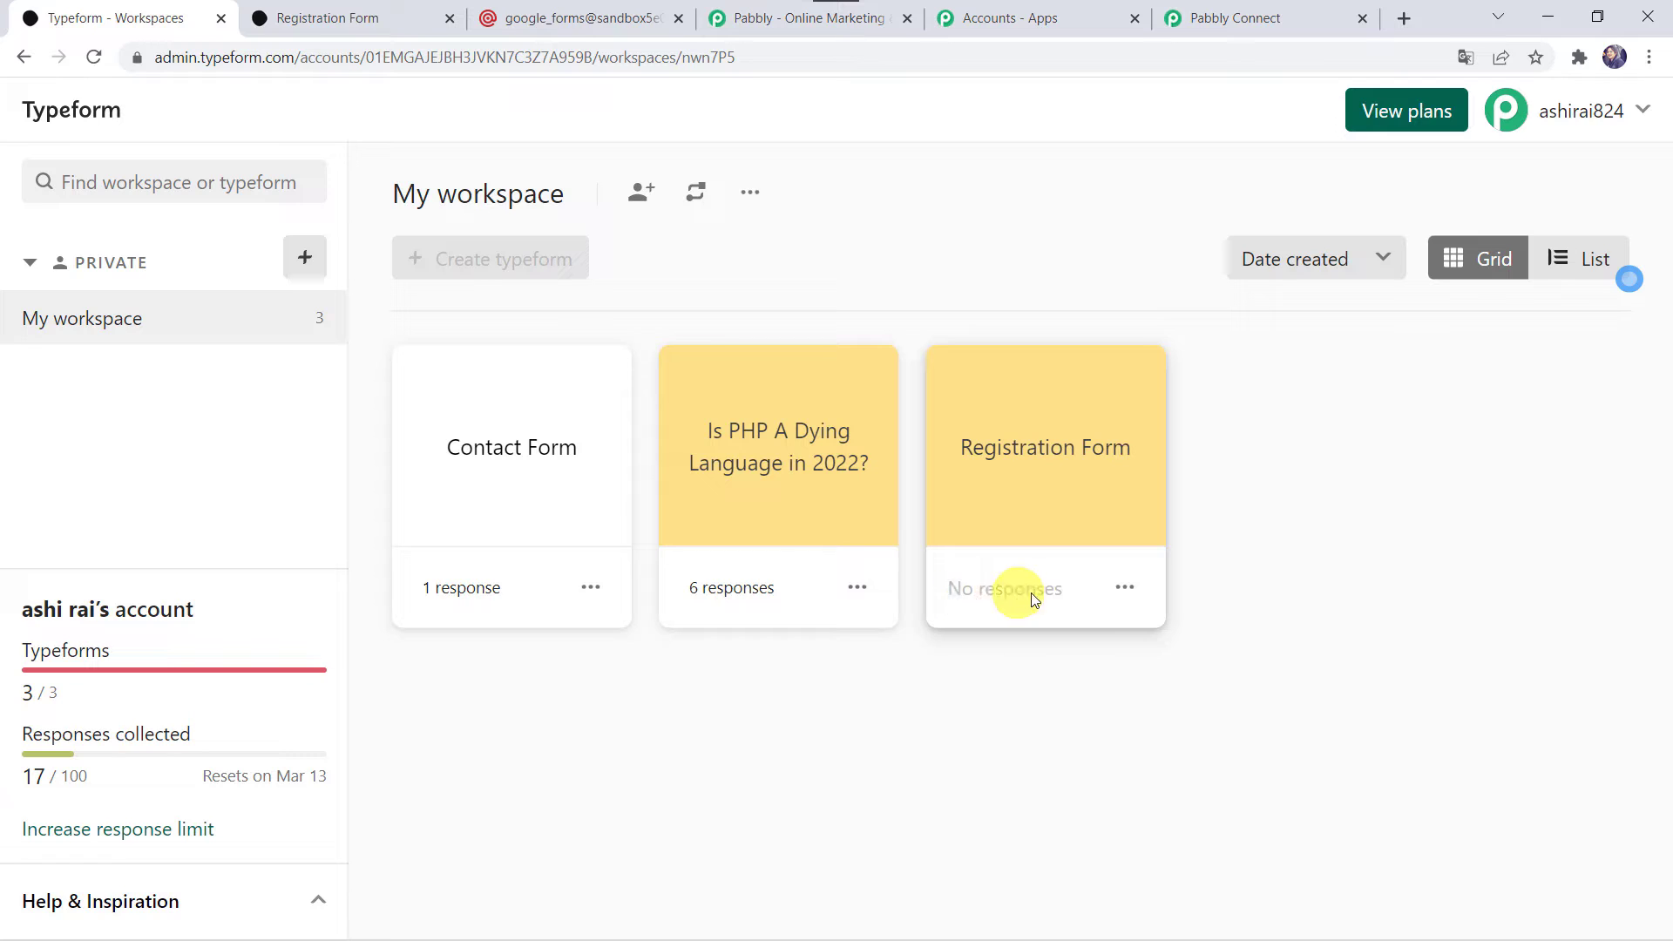
{"action": "left_click", "coordinate": [1254, 17]}
{"action": "left_click", "coordinate": [479, 548]}
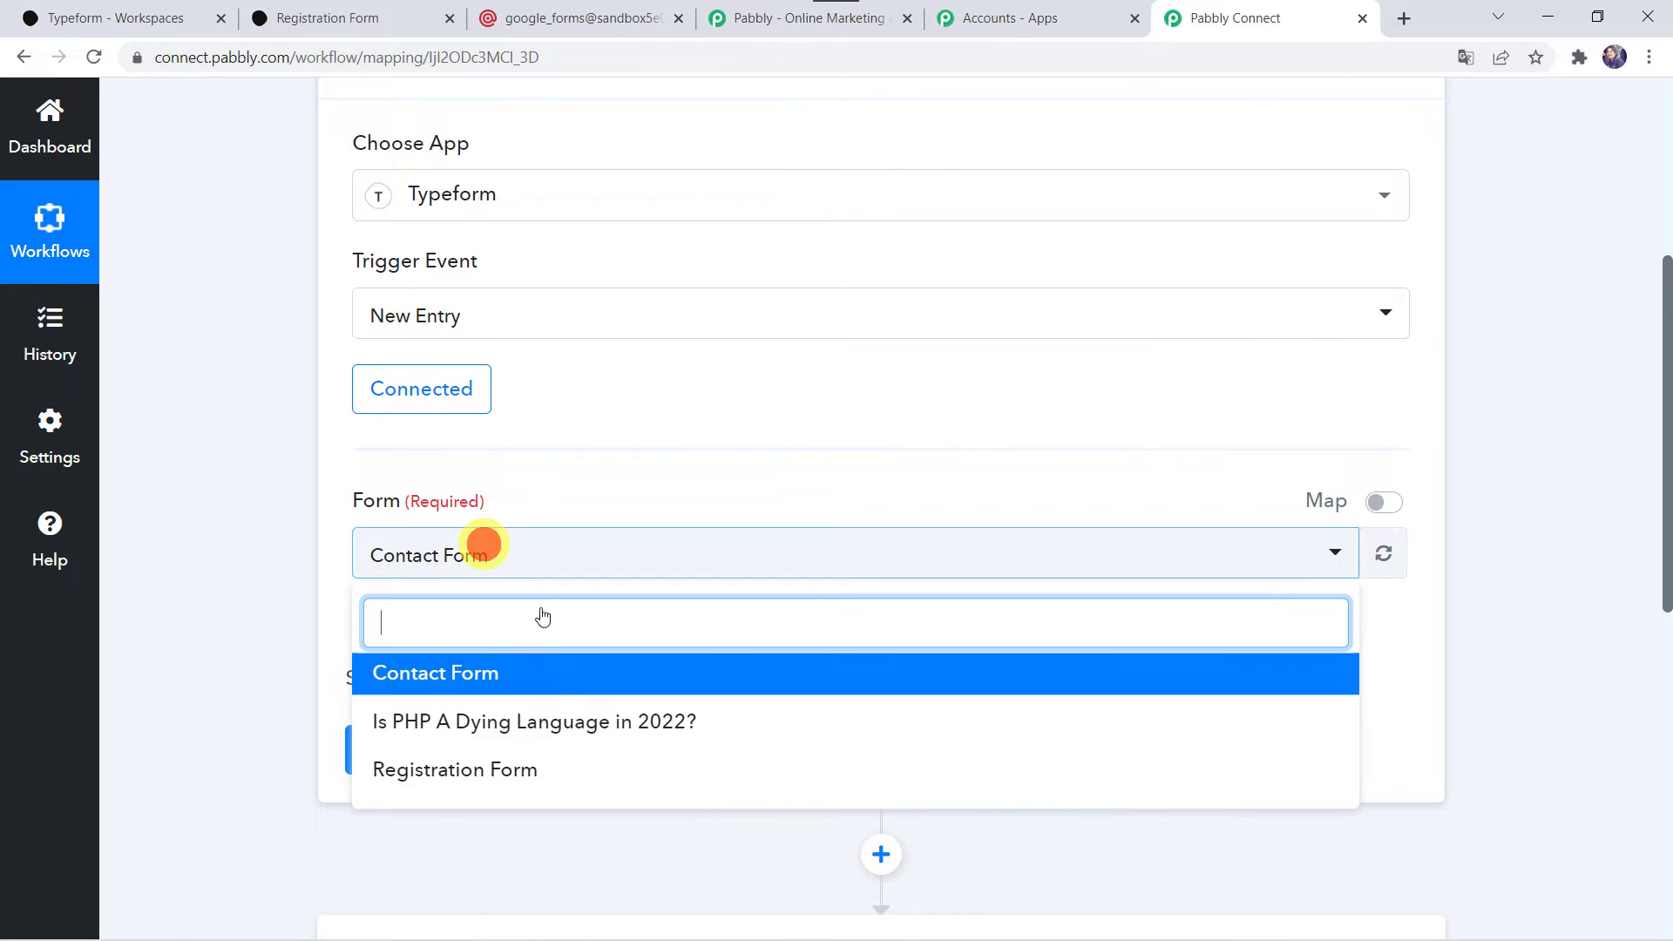
{"action": "left_click", "coordinate": [459, 775]}
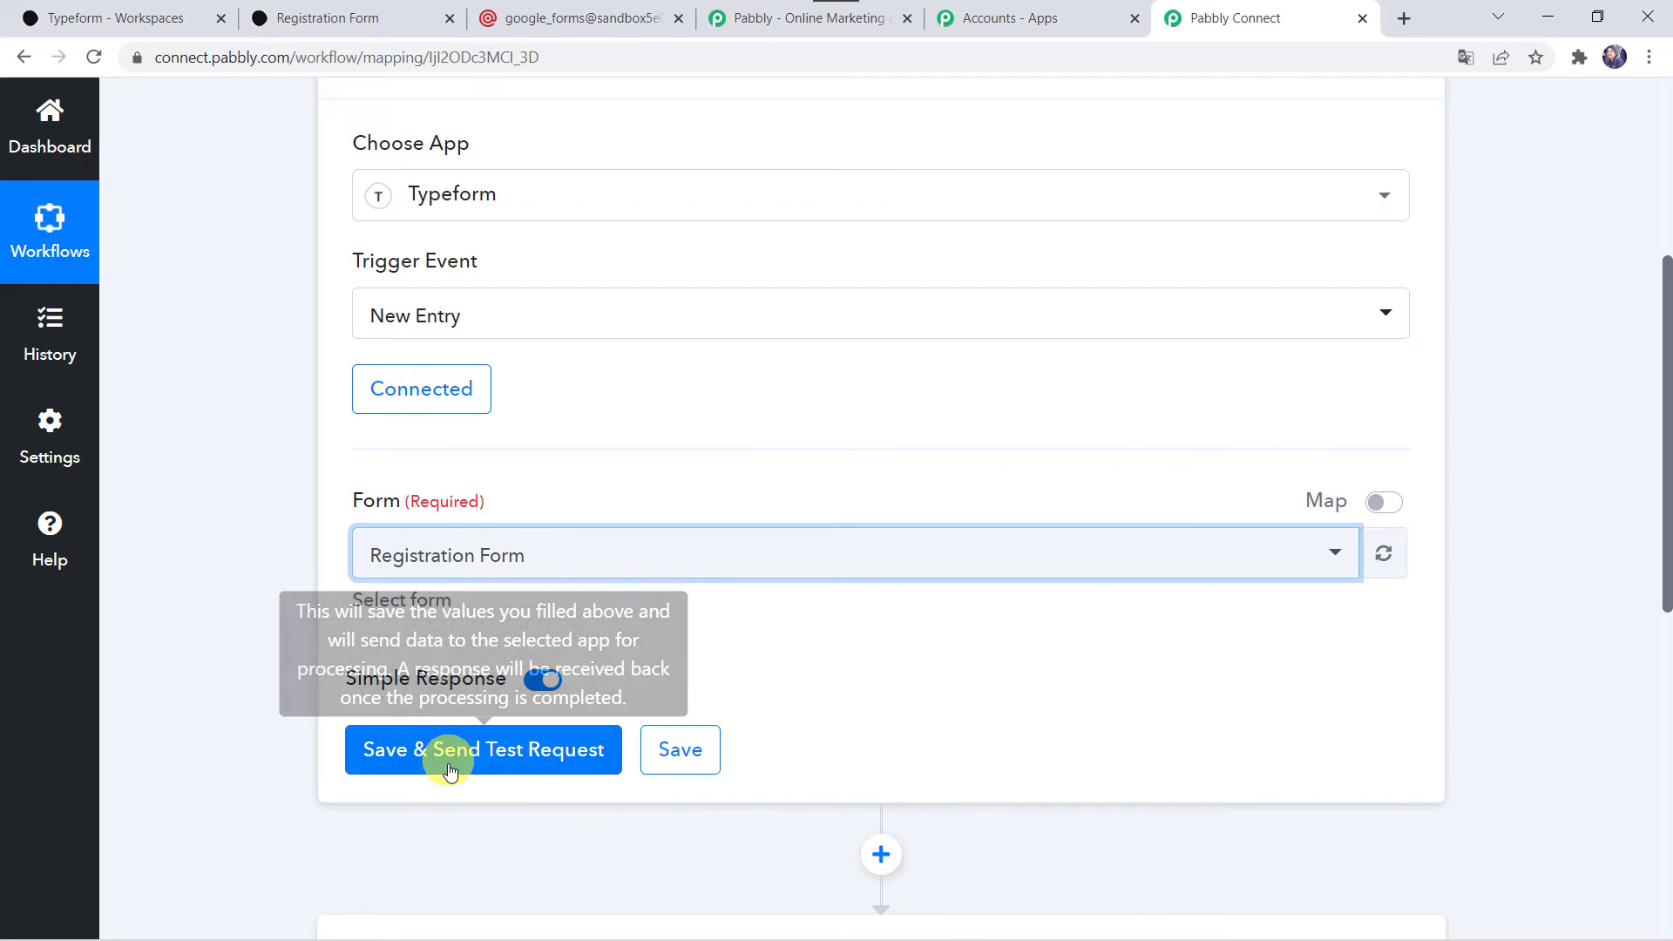
{"action": "left_click", "coordinate": [484, 762]}
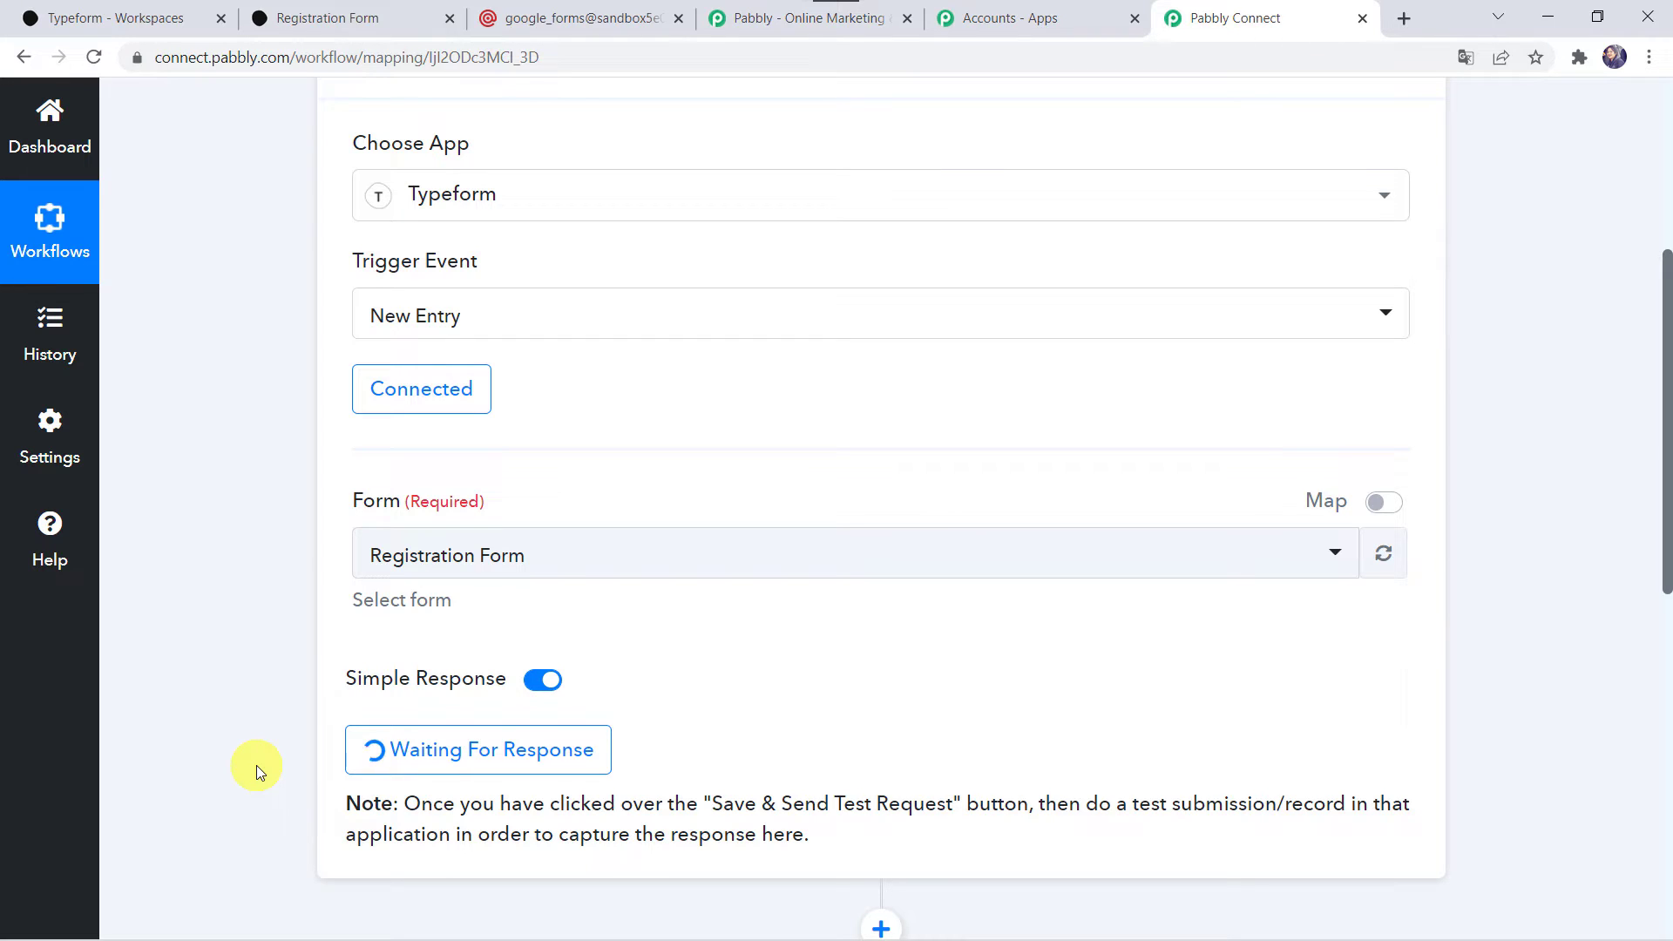
Open the Registration Form from the Typeform workspace and view its questions and sharing options.
{"action": "left_click", "coordinate": [350, 21]}
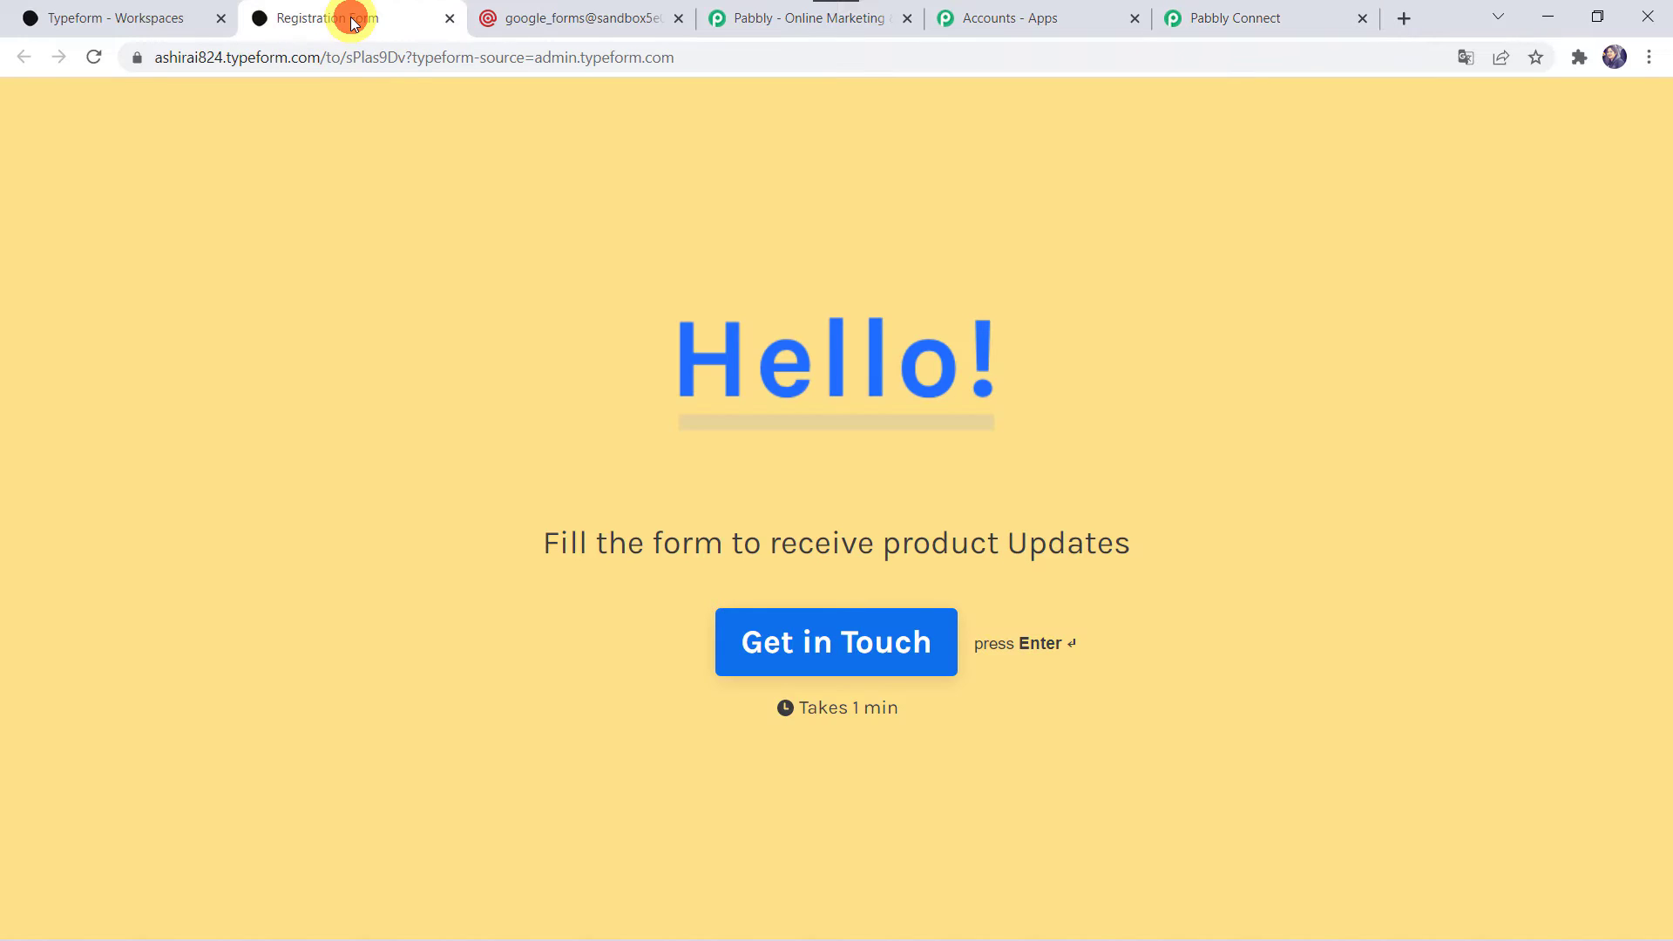
{"action": "left_click", "coordinate": [156, 17]}
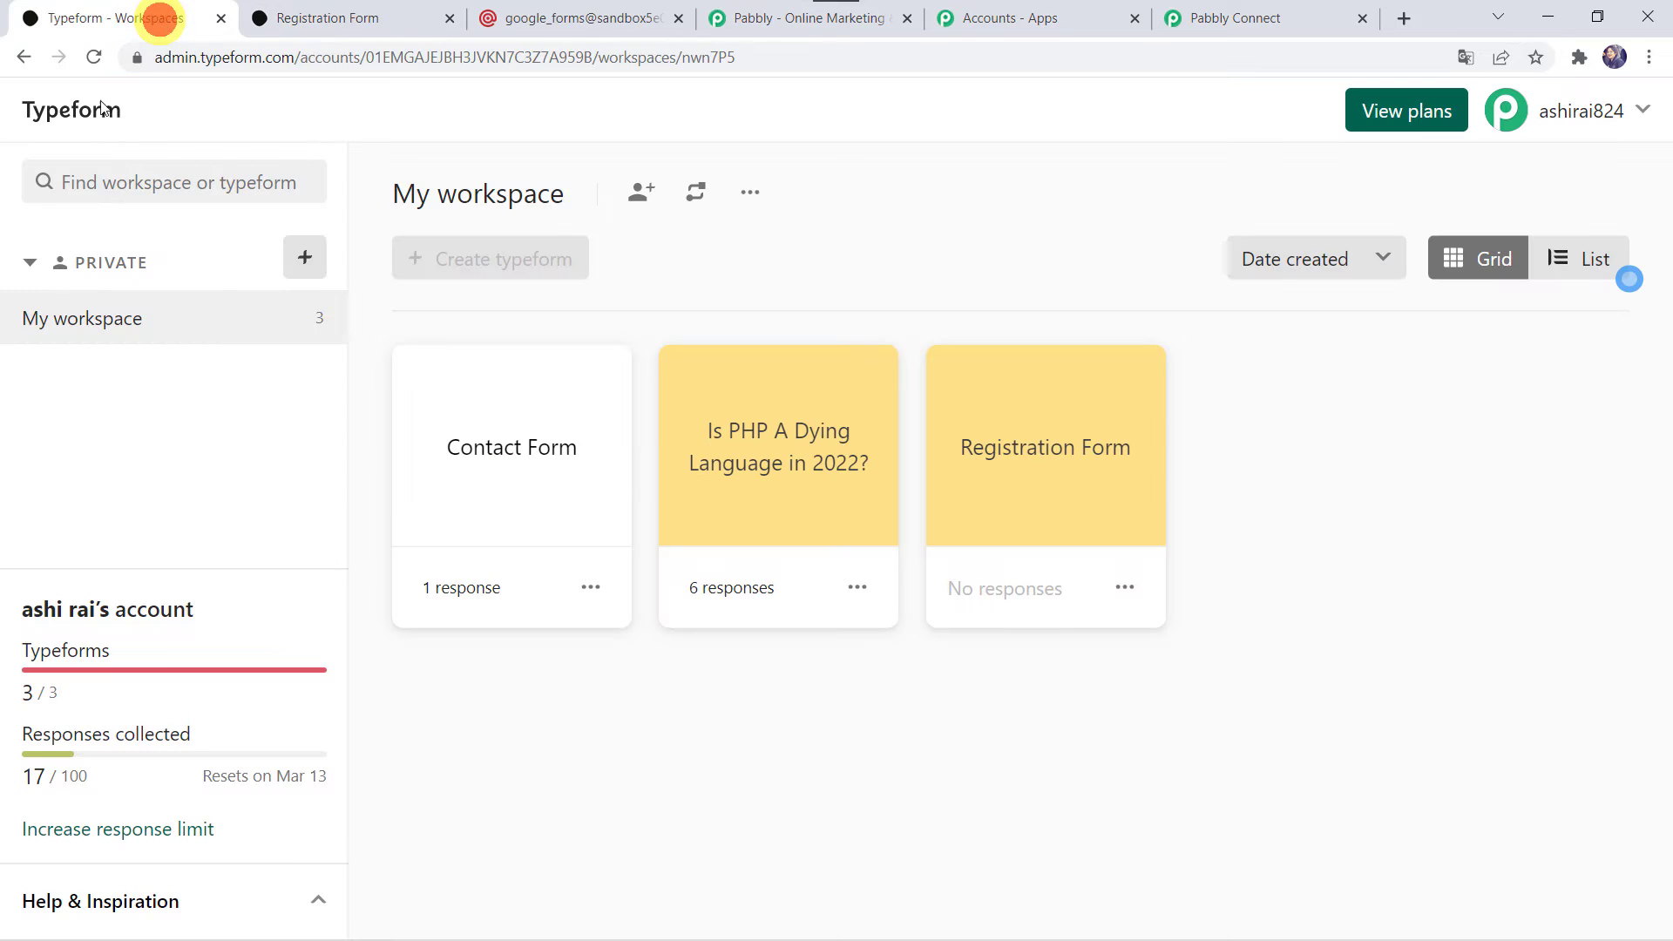
{"action": "left_click", "coordinate": [1054, 471]}
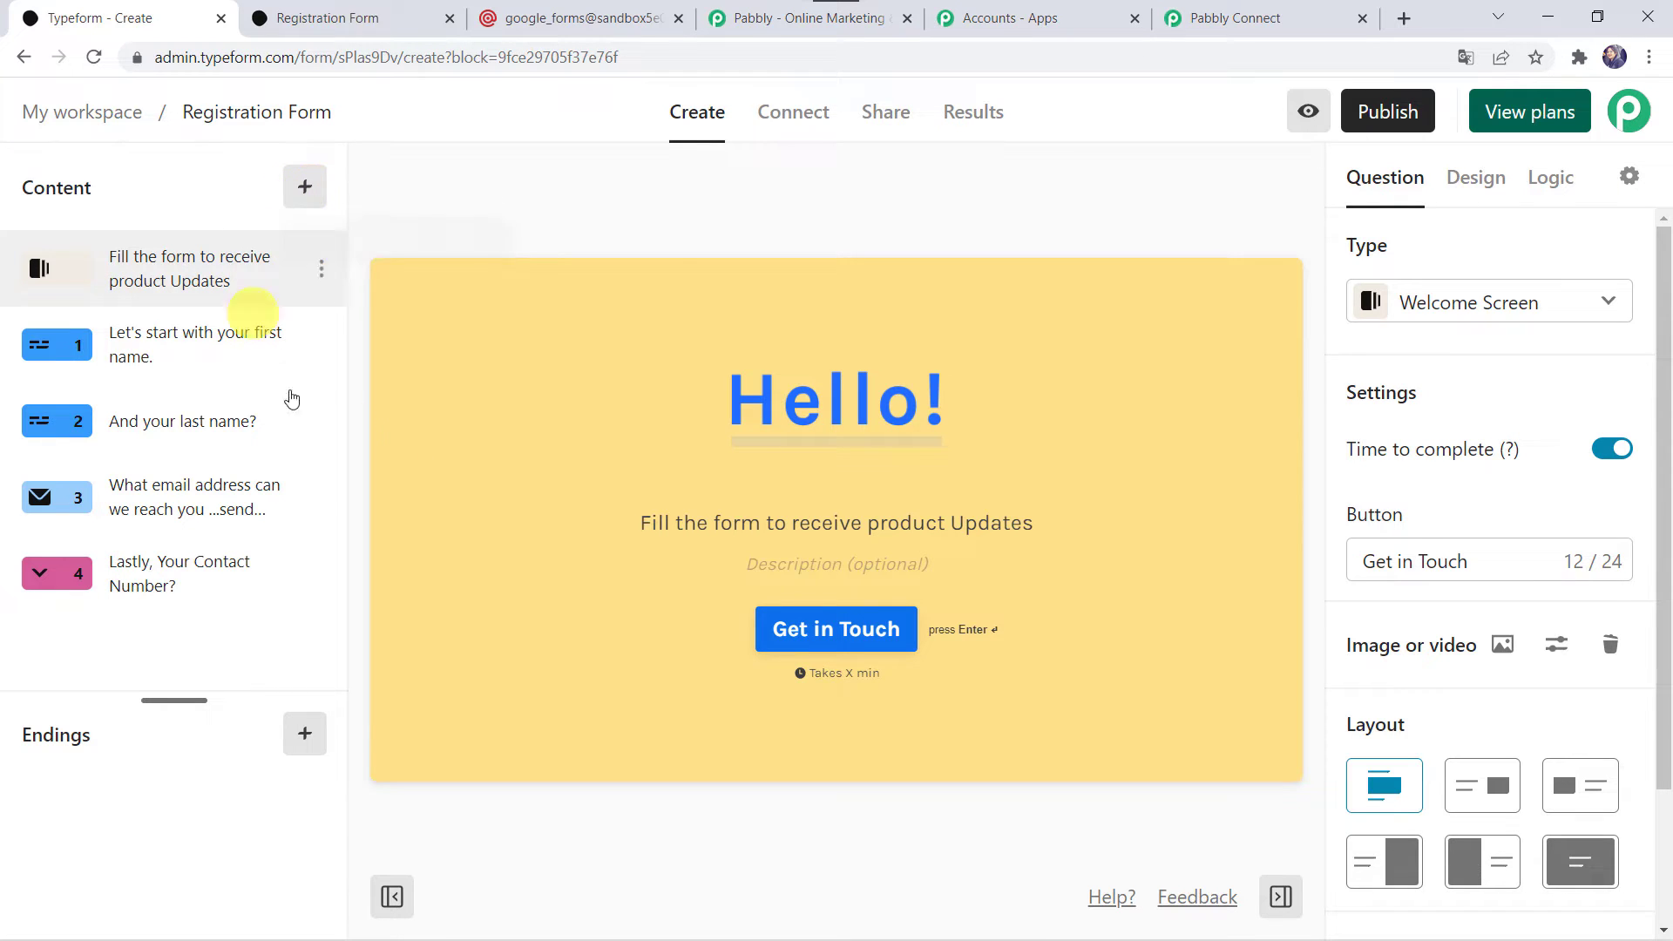
{"action": "mouse_move", "coordinate": [734, 389]}
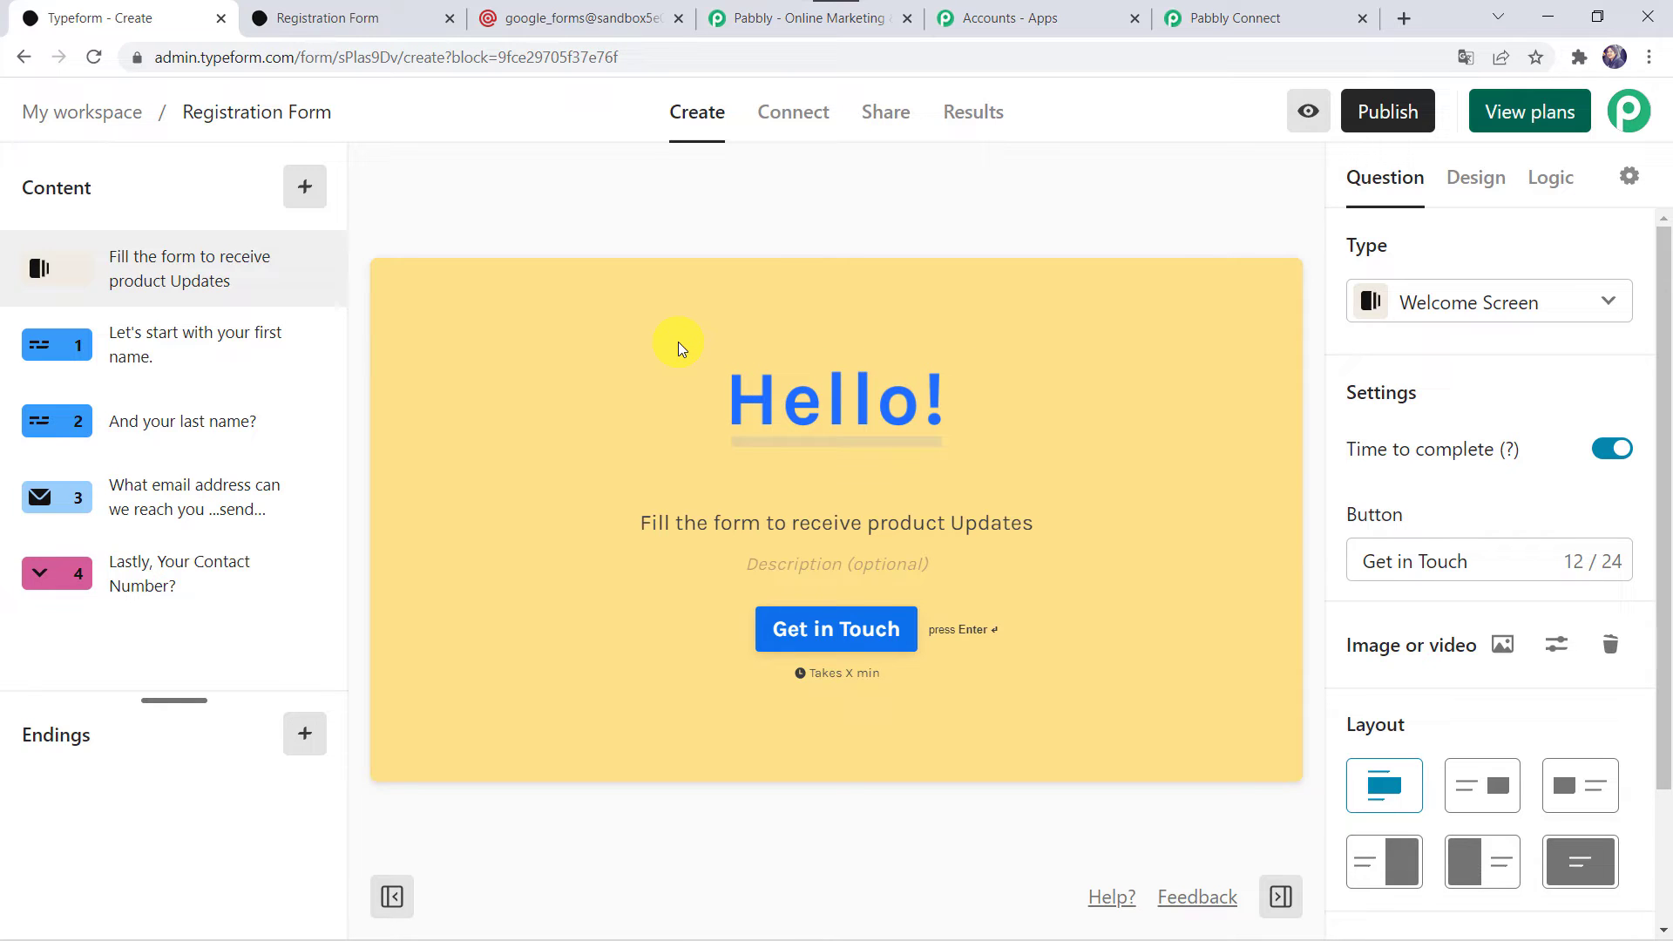
{"action": "left_click", "coordinate": [885, 111]}
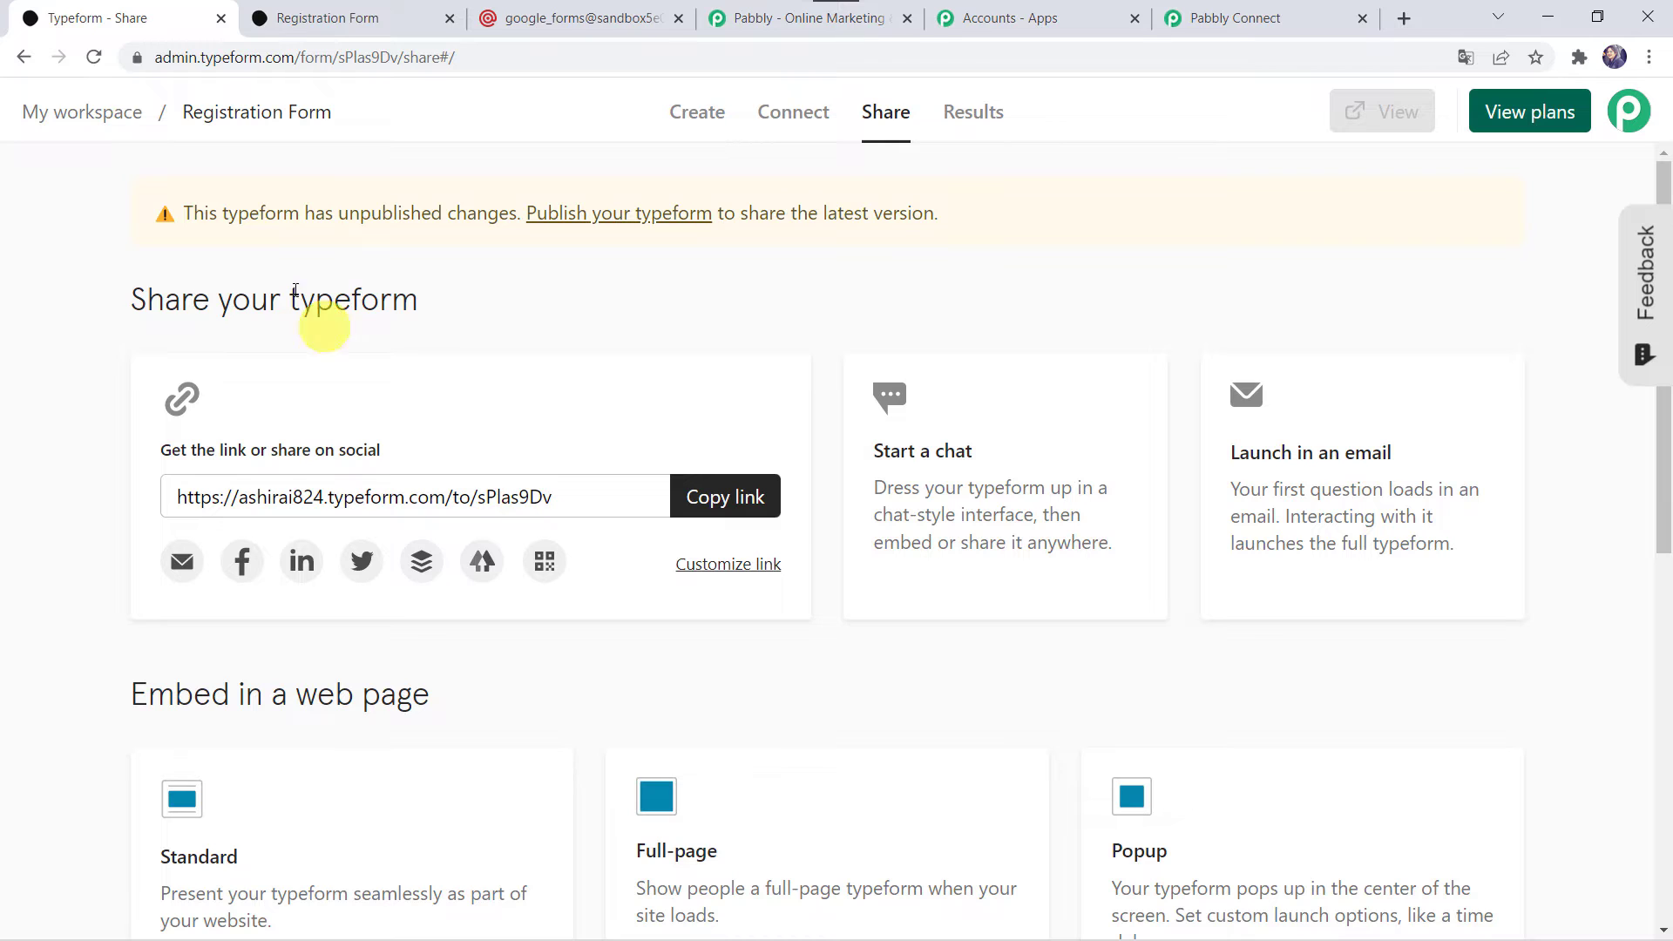
Start a test submission in the live Registration Form and enter the respondent's first and last name.
{"action": "left_click", "coordinate": [370, 18]}
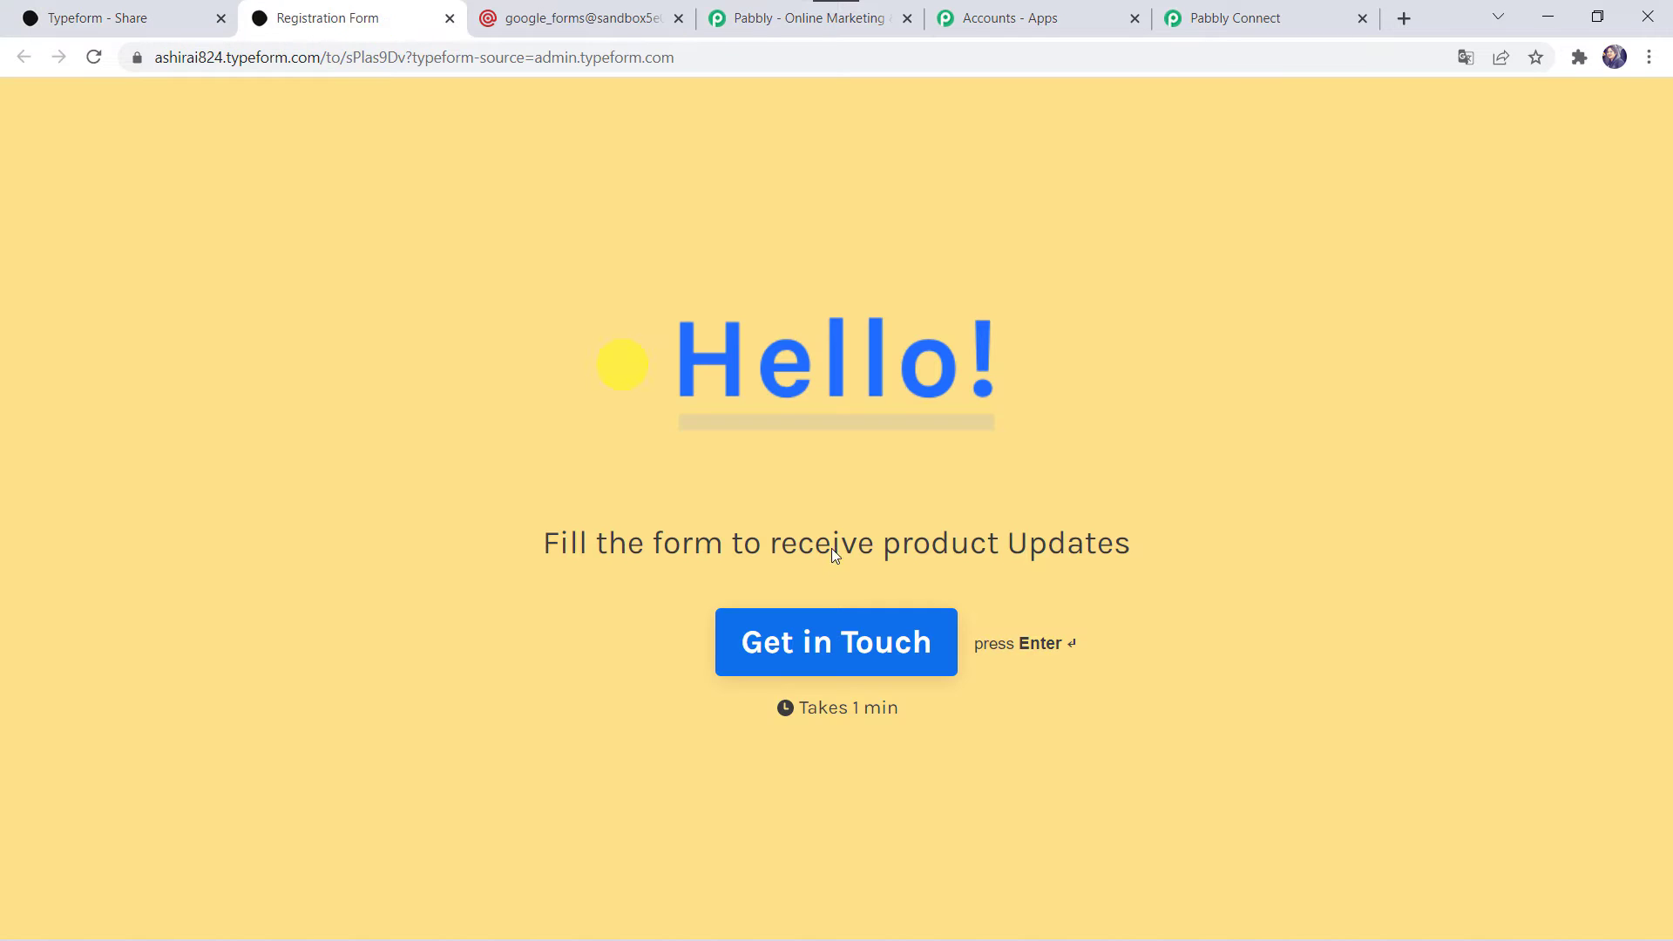
{"action": "left_click", "coordinate": [927, 645]}
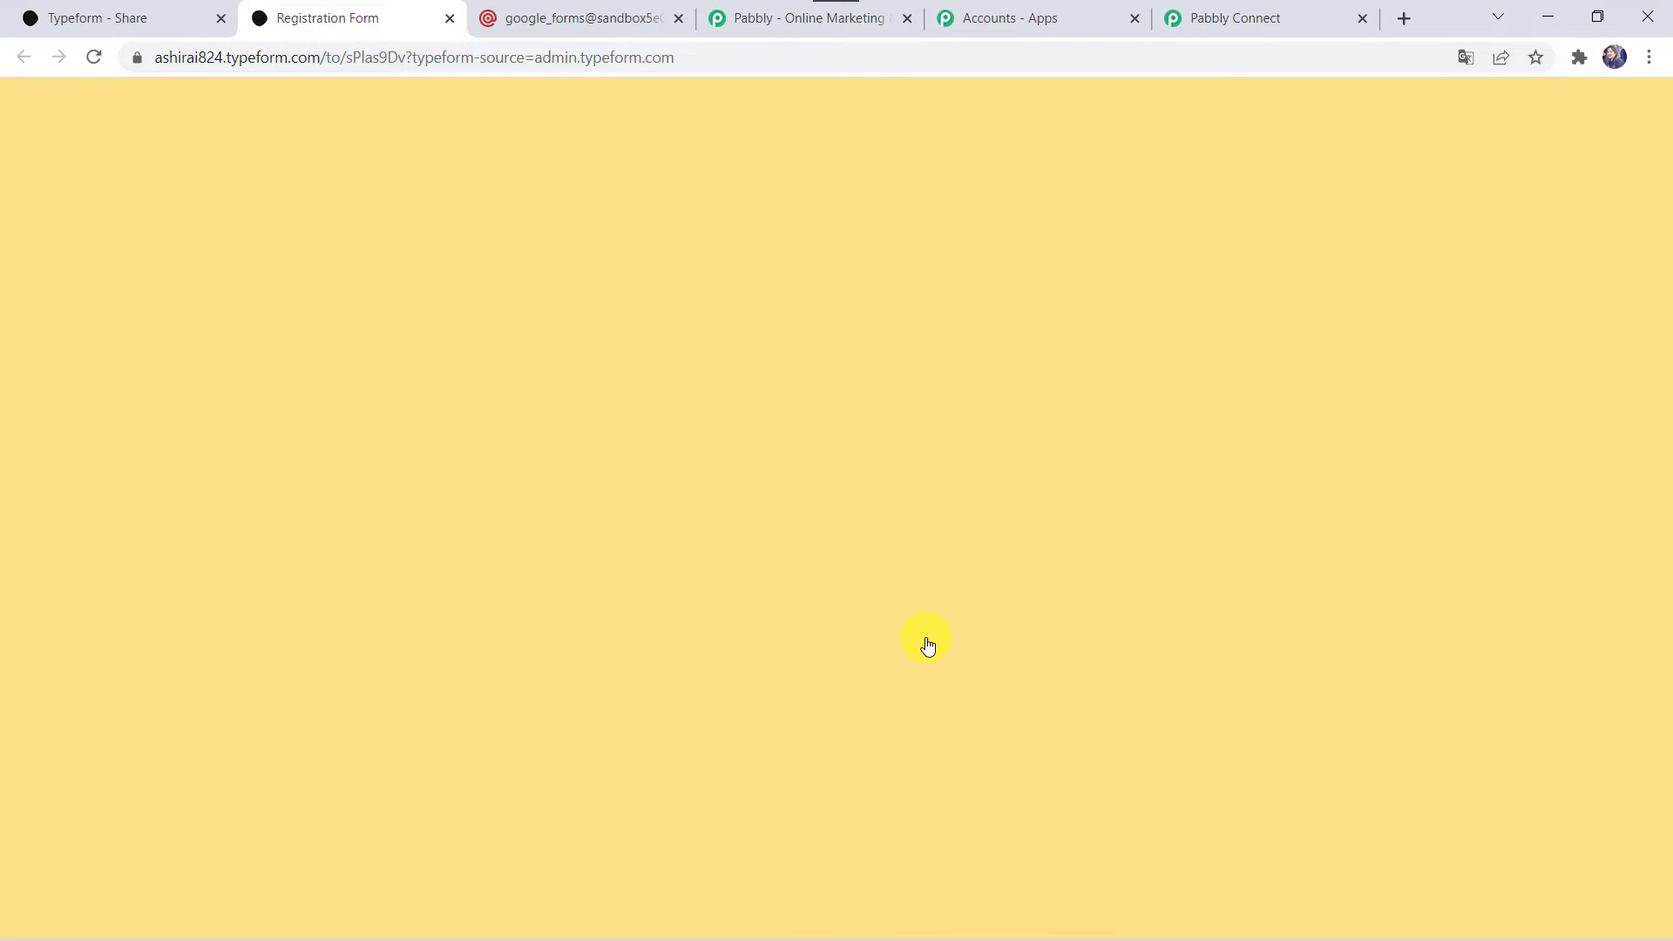
{"action": "left_click", "coordinate": [532, 459]}
{"action": "key", "text": "Return"}
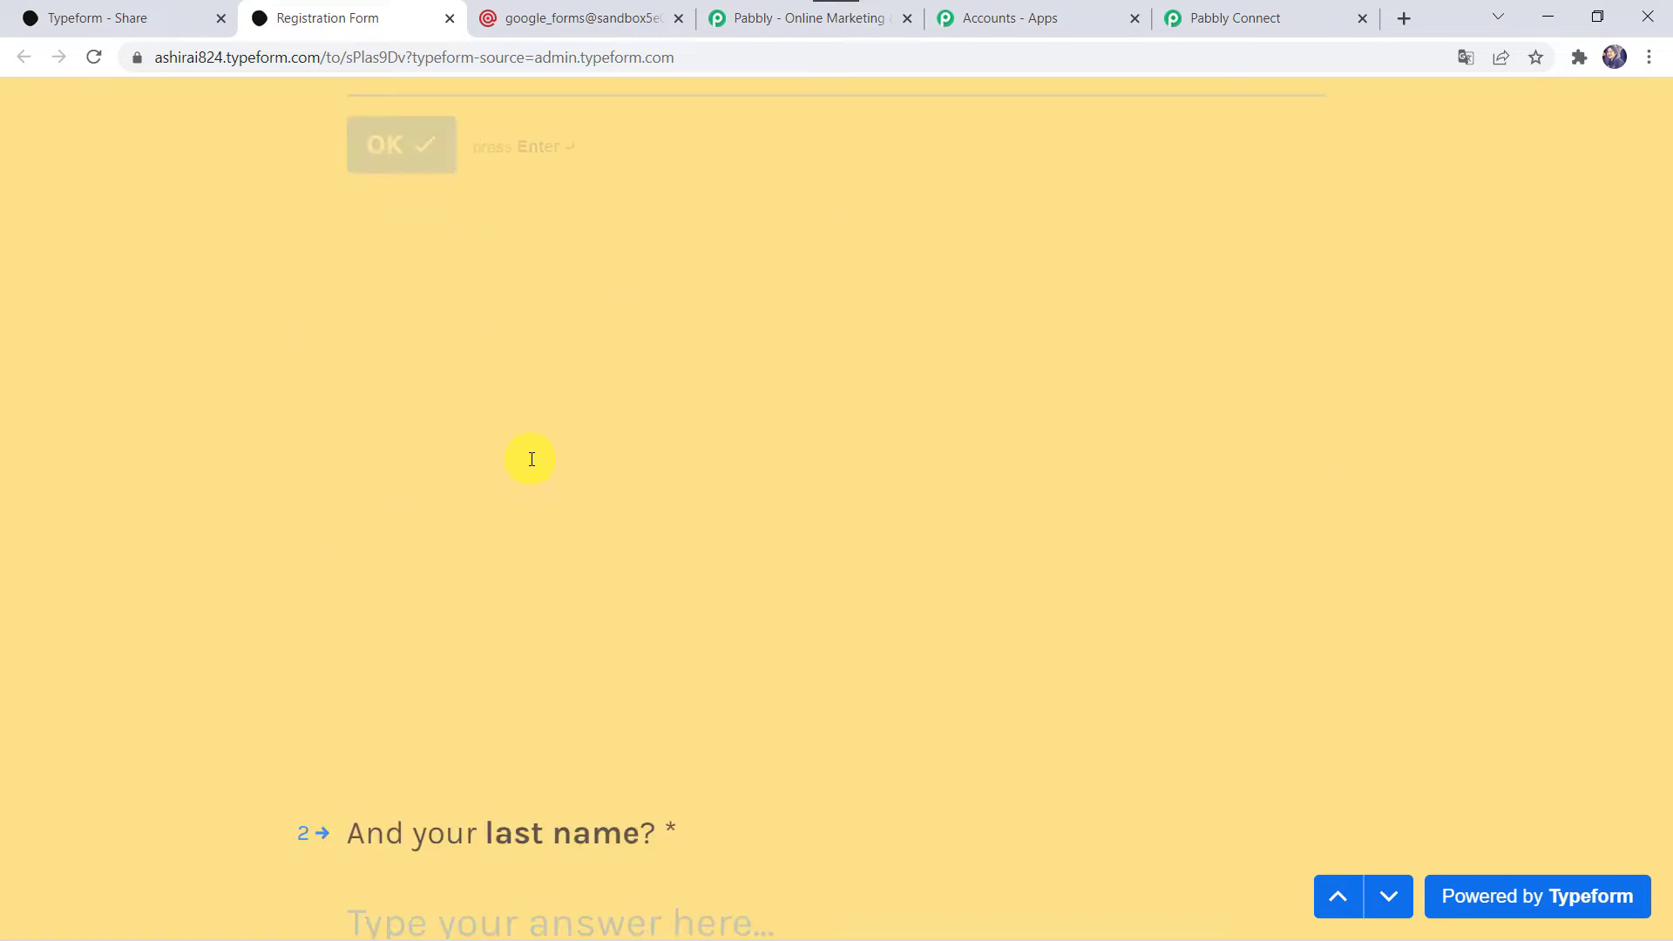
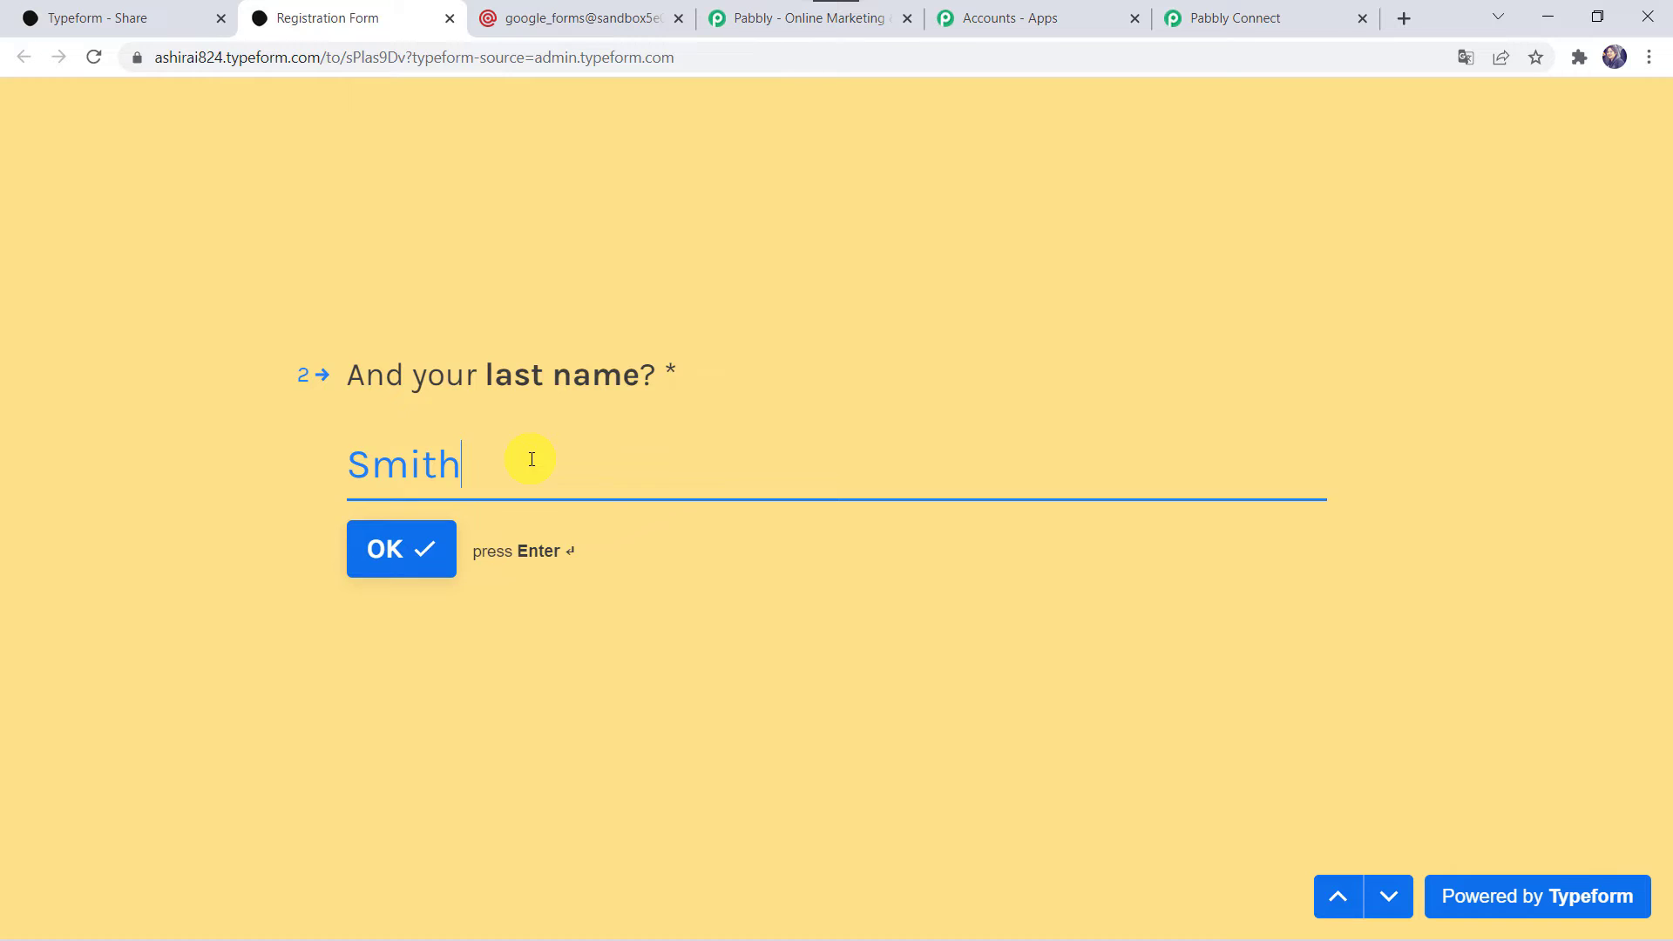
{"action": "key", "text": "Return"}
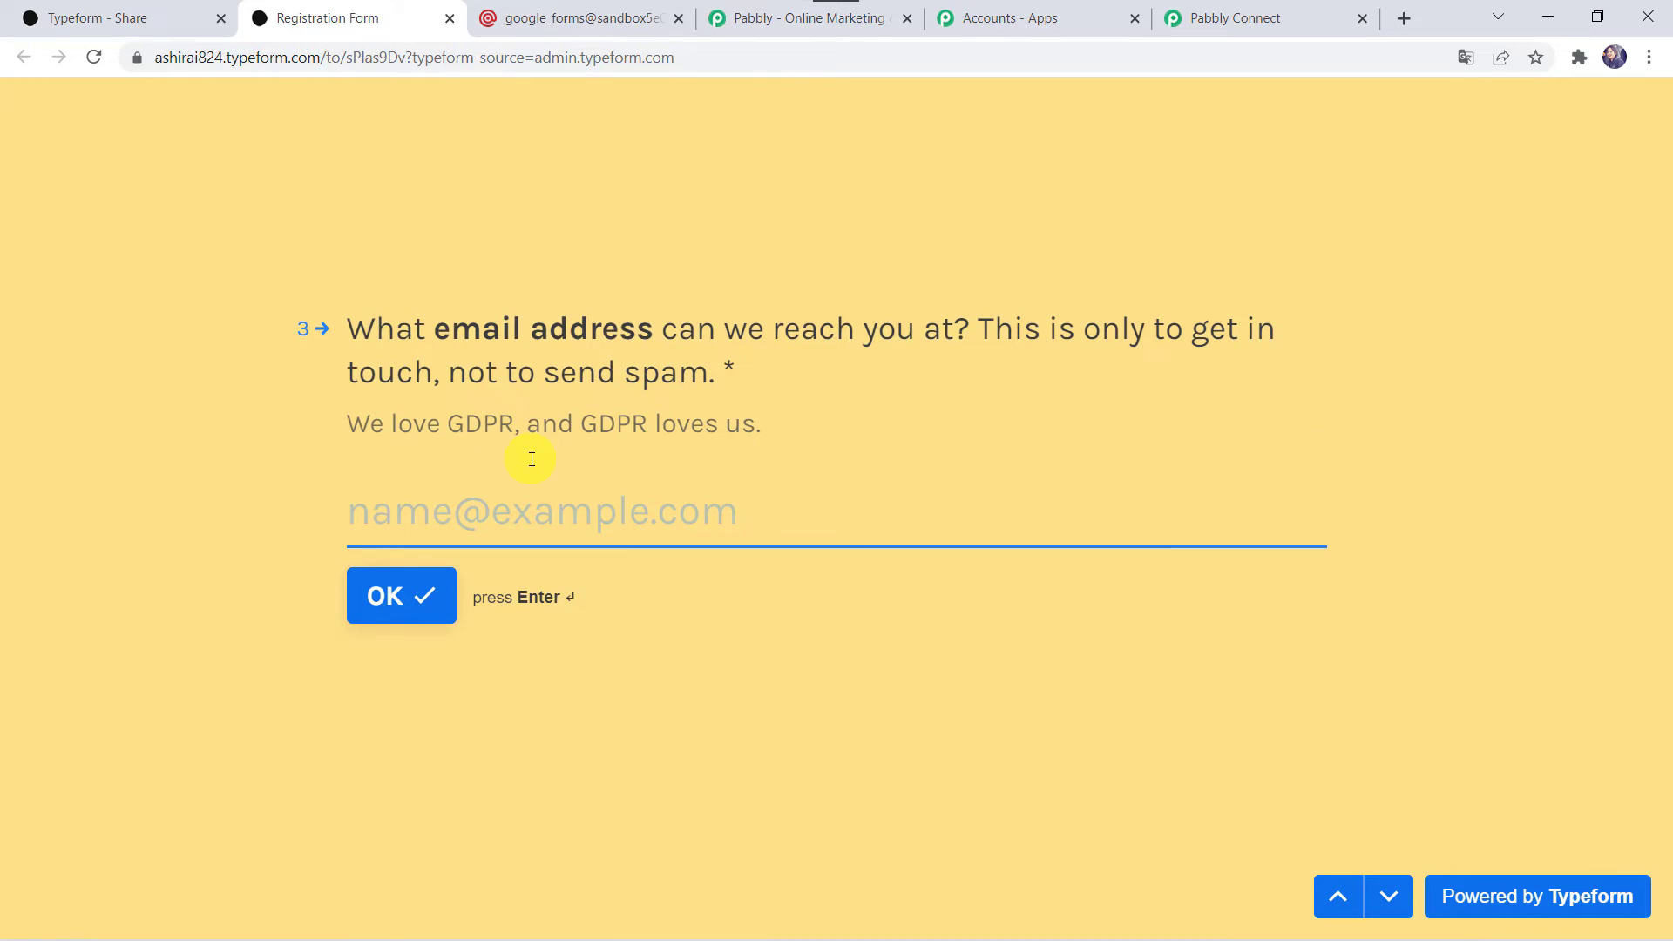
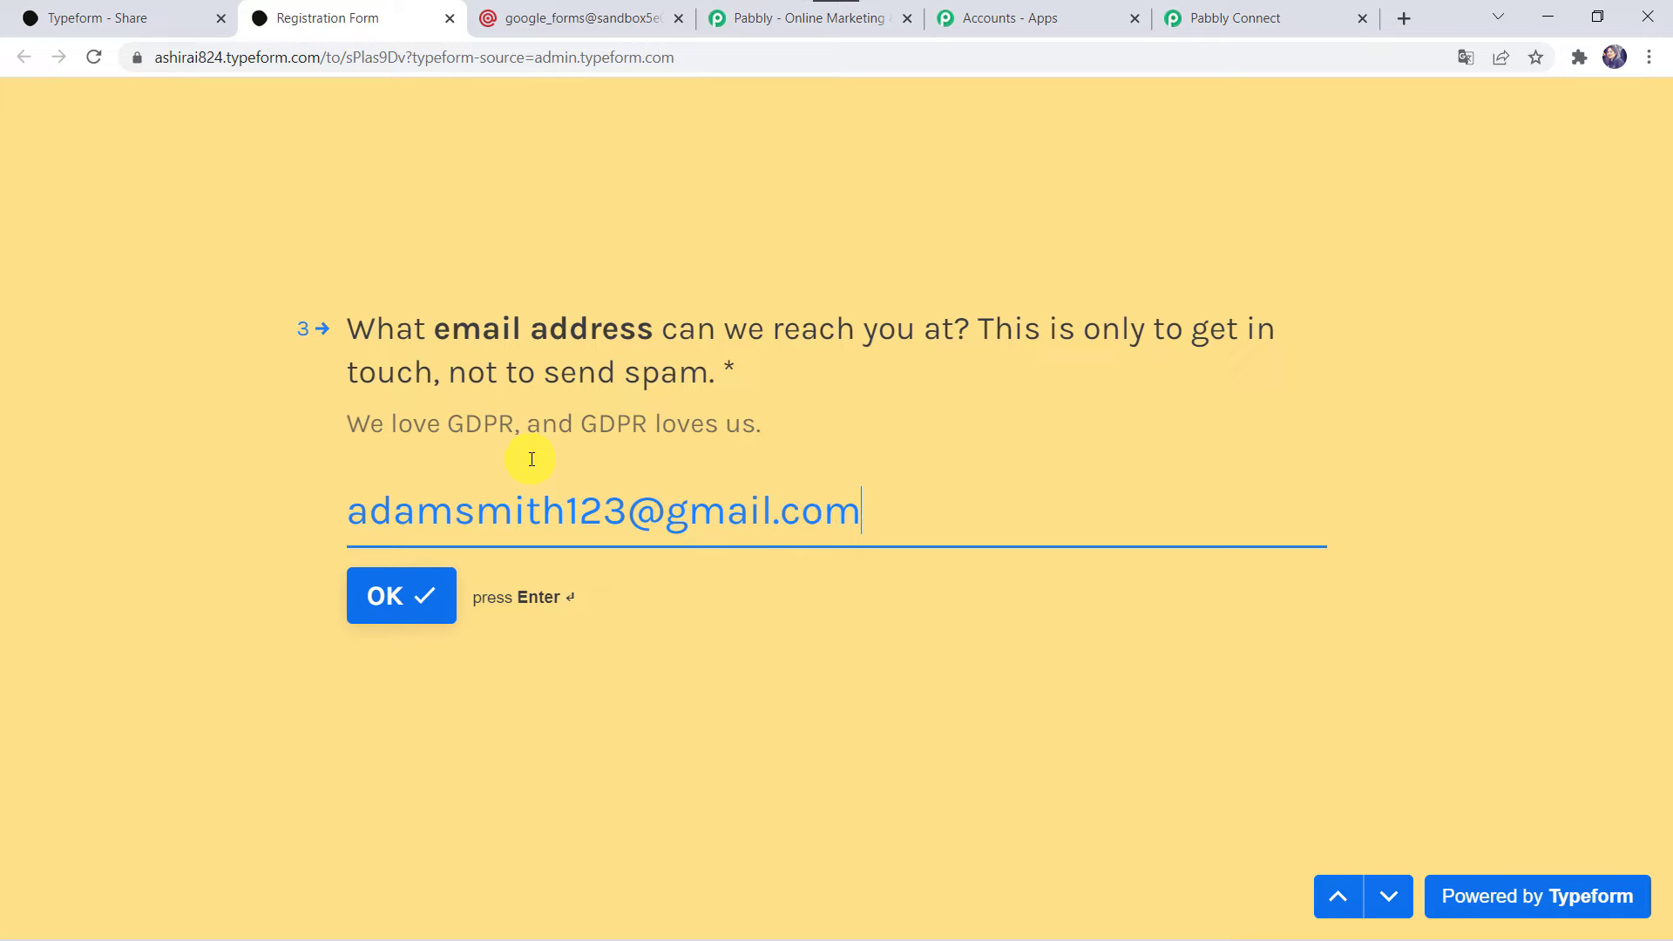
Fill in the respondent's email address and contact number in the Registration Form and submit the test response.
{"action": "key", "text": "Return"}
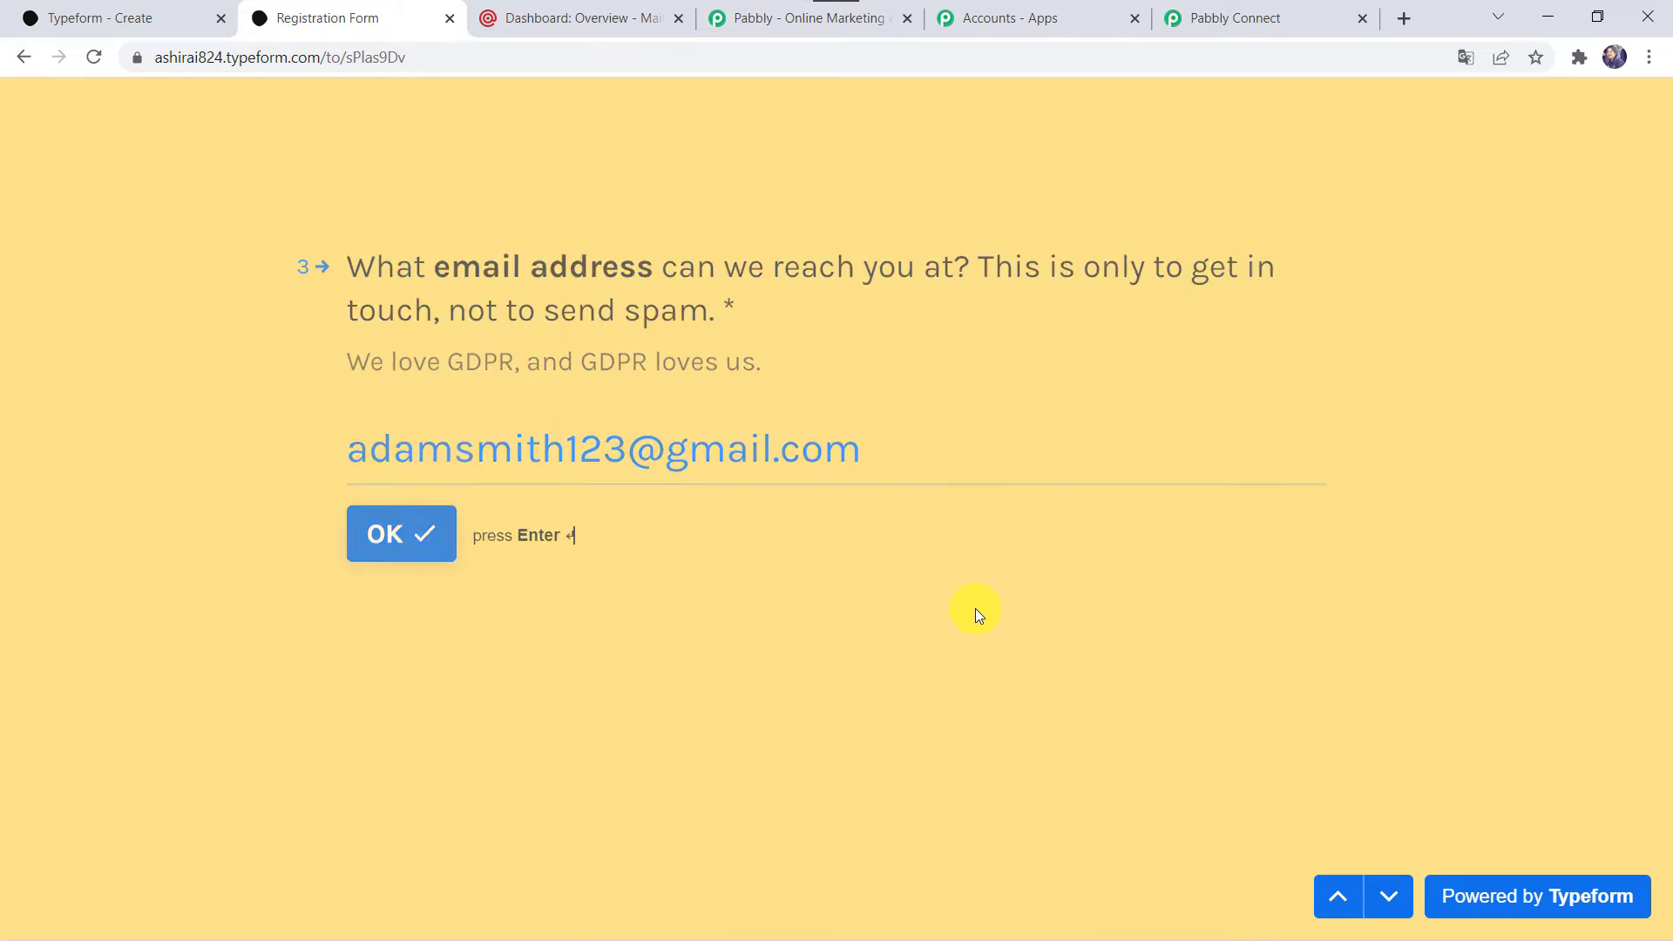
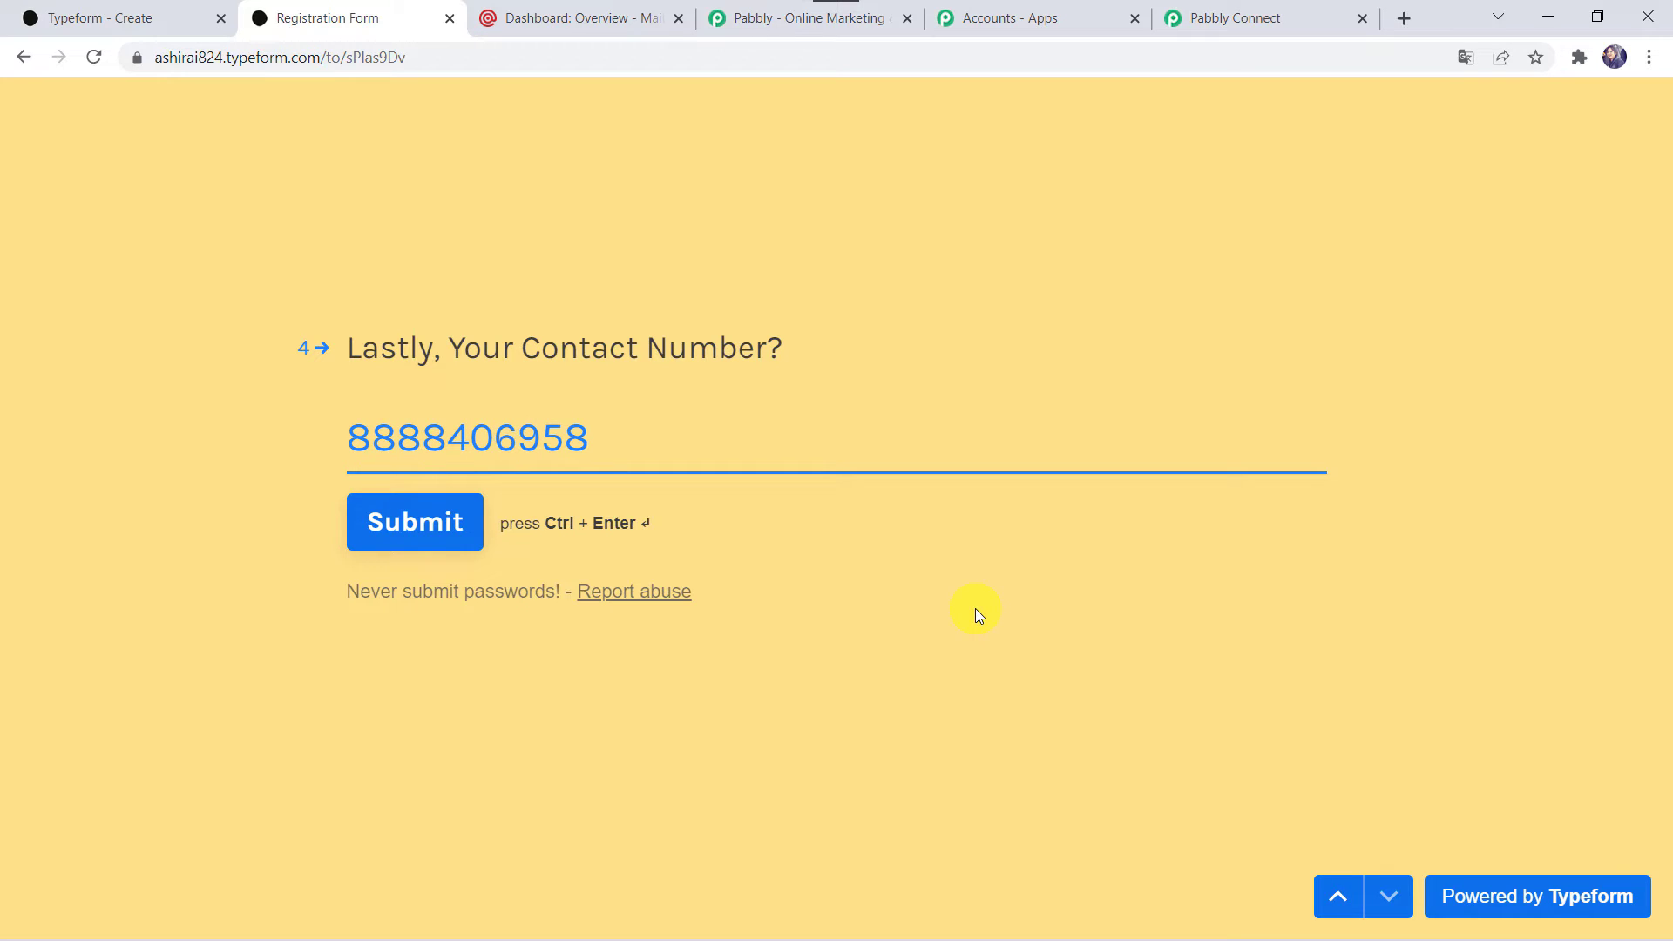
{"action": "left_click", "coordinate": [424, 521]}
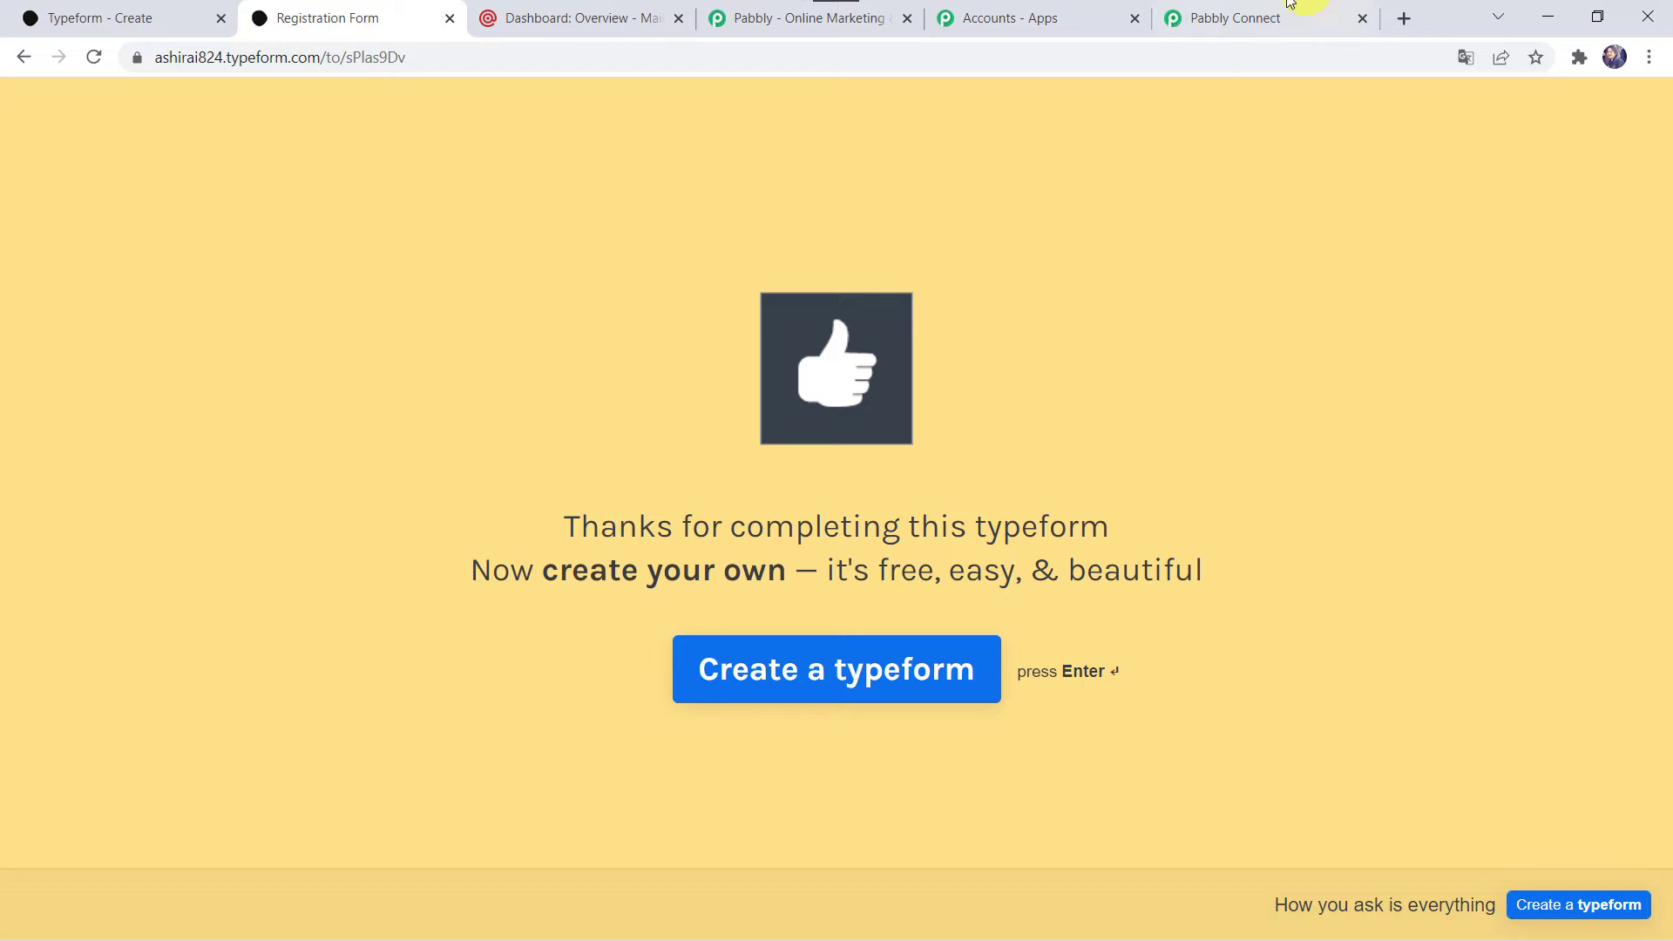
Return to the Pabbly Connect workflow and examine the captured Typeform response for the submitted names, email and contact number.
{"action": "left_click", "coordinate": [1215, 14]}
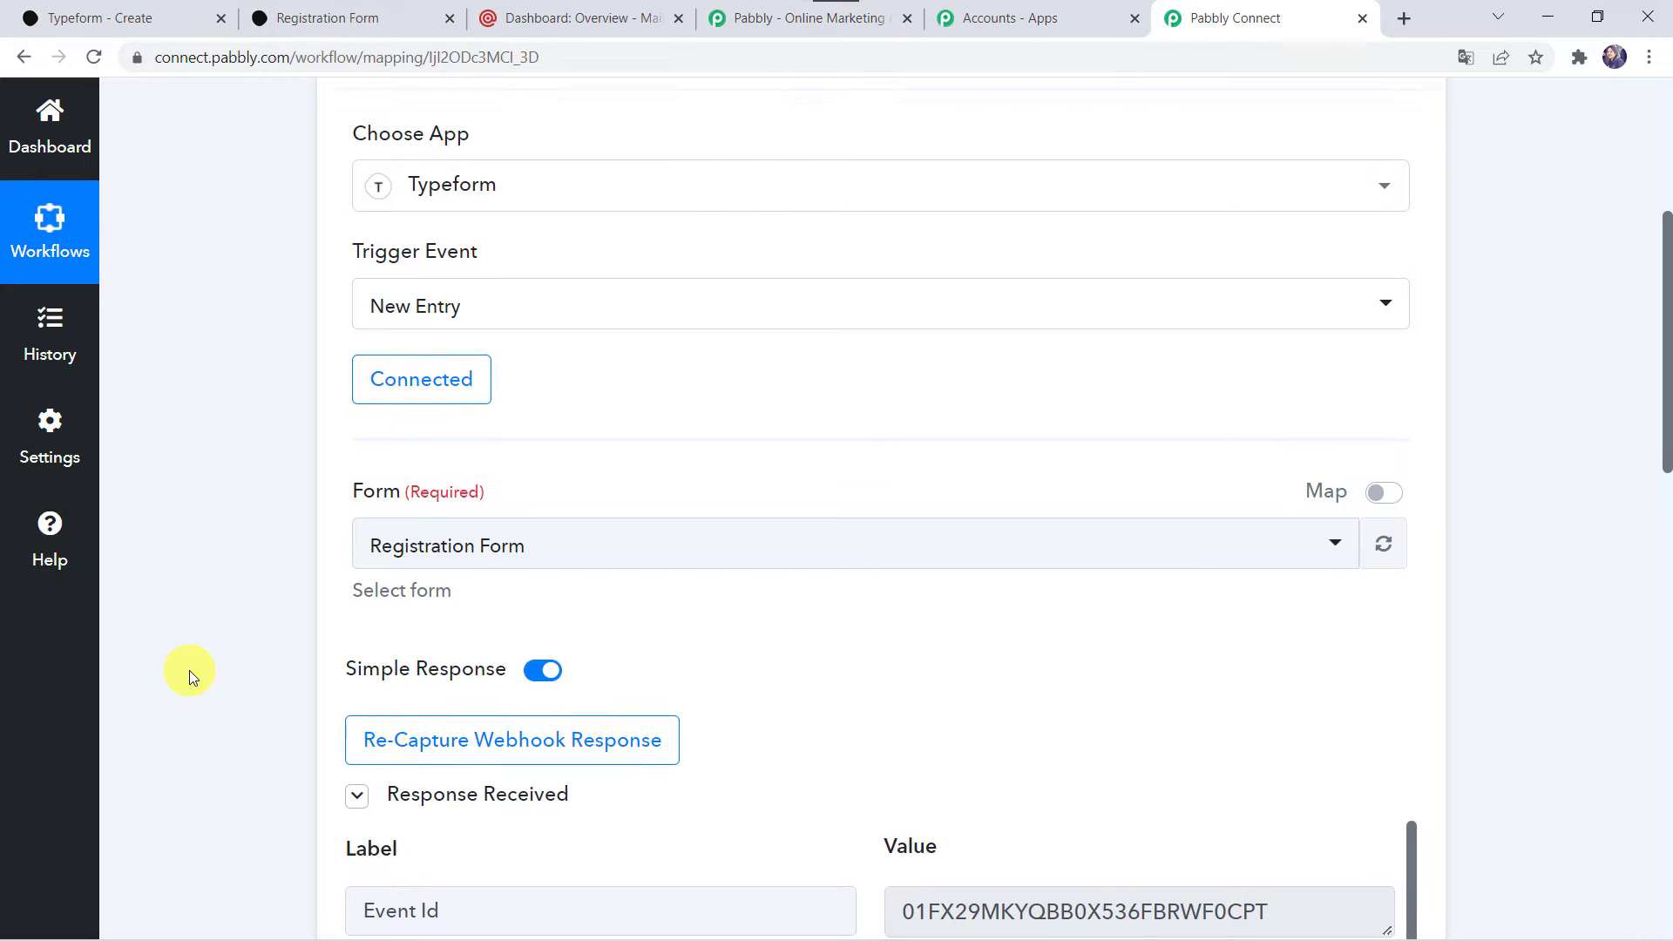
{"action": "scroll", "coordinate": [190, 671], "scroll_direction": "down", "scroll_amount": 6}
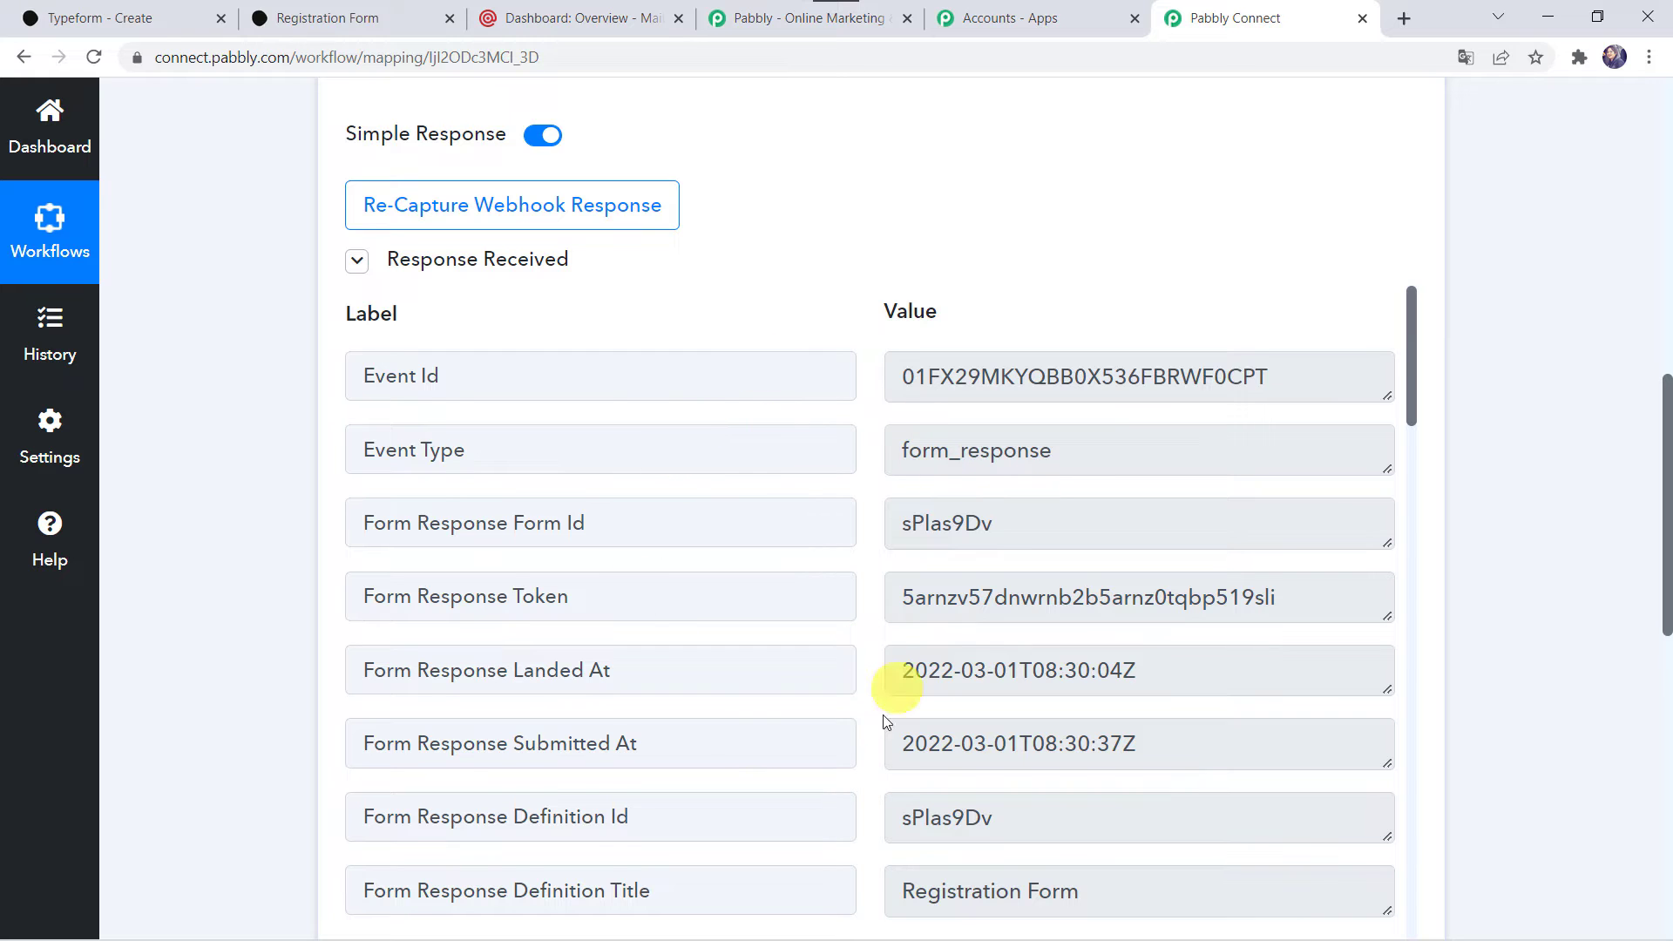
{"action": "scroll", "coordinate": [834, 710], "scroll_direction": "down", "scroll_amount": 3}
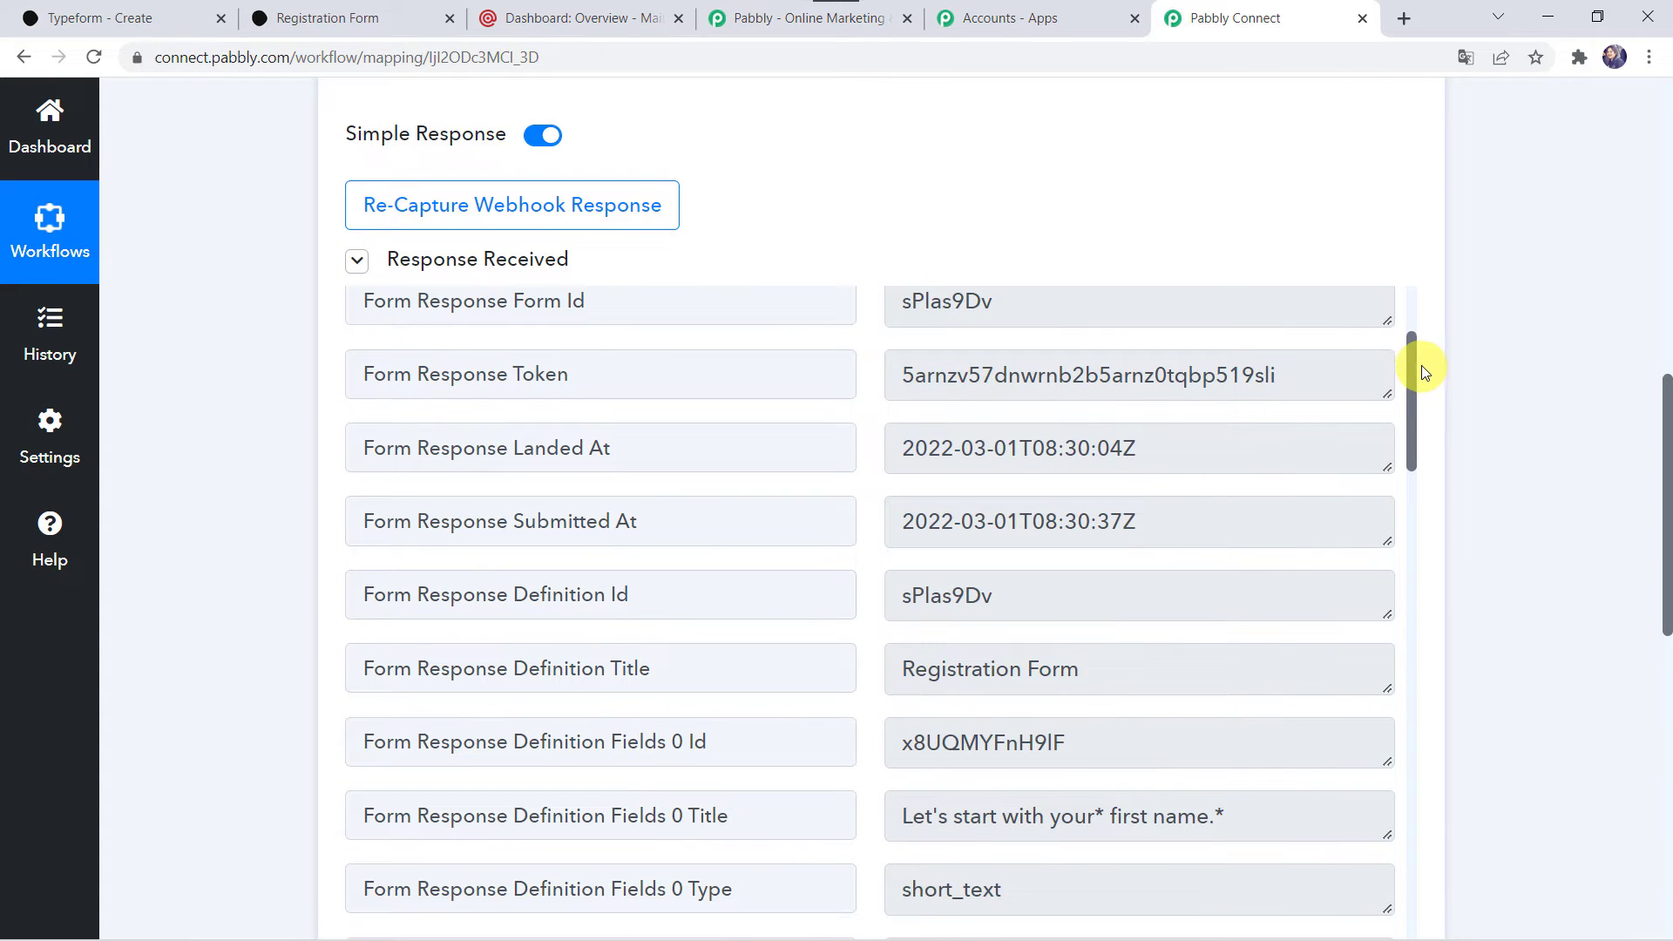
{"action": "left_click_drag", "start_coordinate": [1406, 362], "coordinate": [1422, 821]}
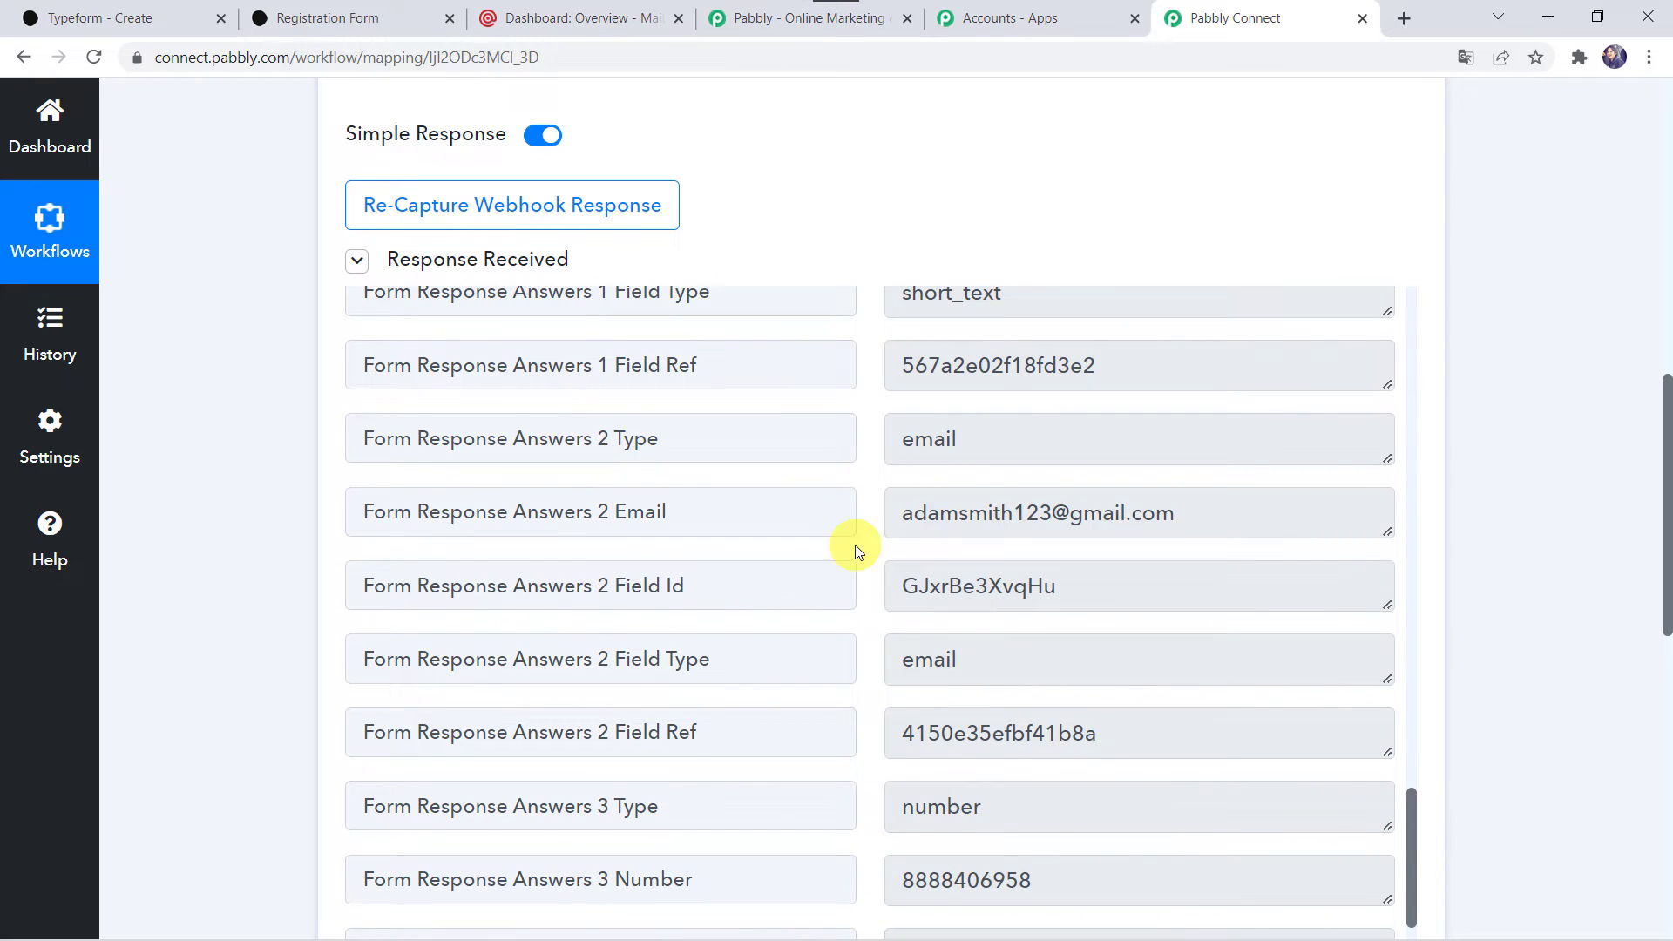
{"action": "scroll", "coordinate": [854, 546], "scroll_direction": "up", "scroll_amount": 4}
{"action": "scroll", "coordinate": [781, 459], "scroll_direction": "up", "scroll_amount": 4}
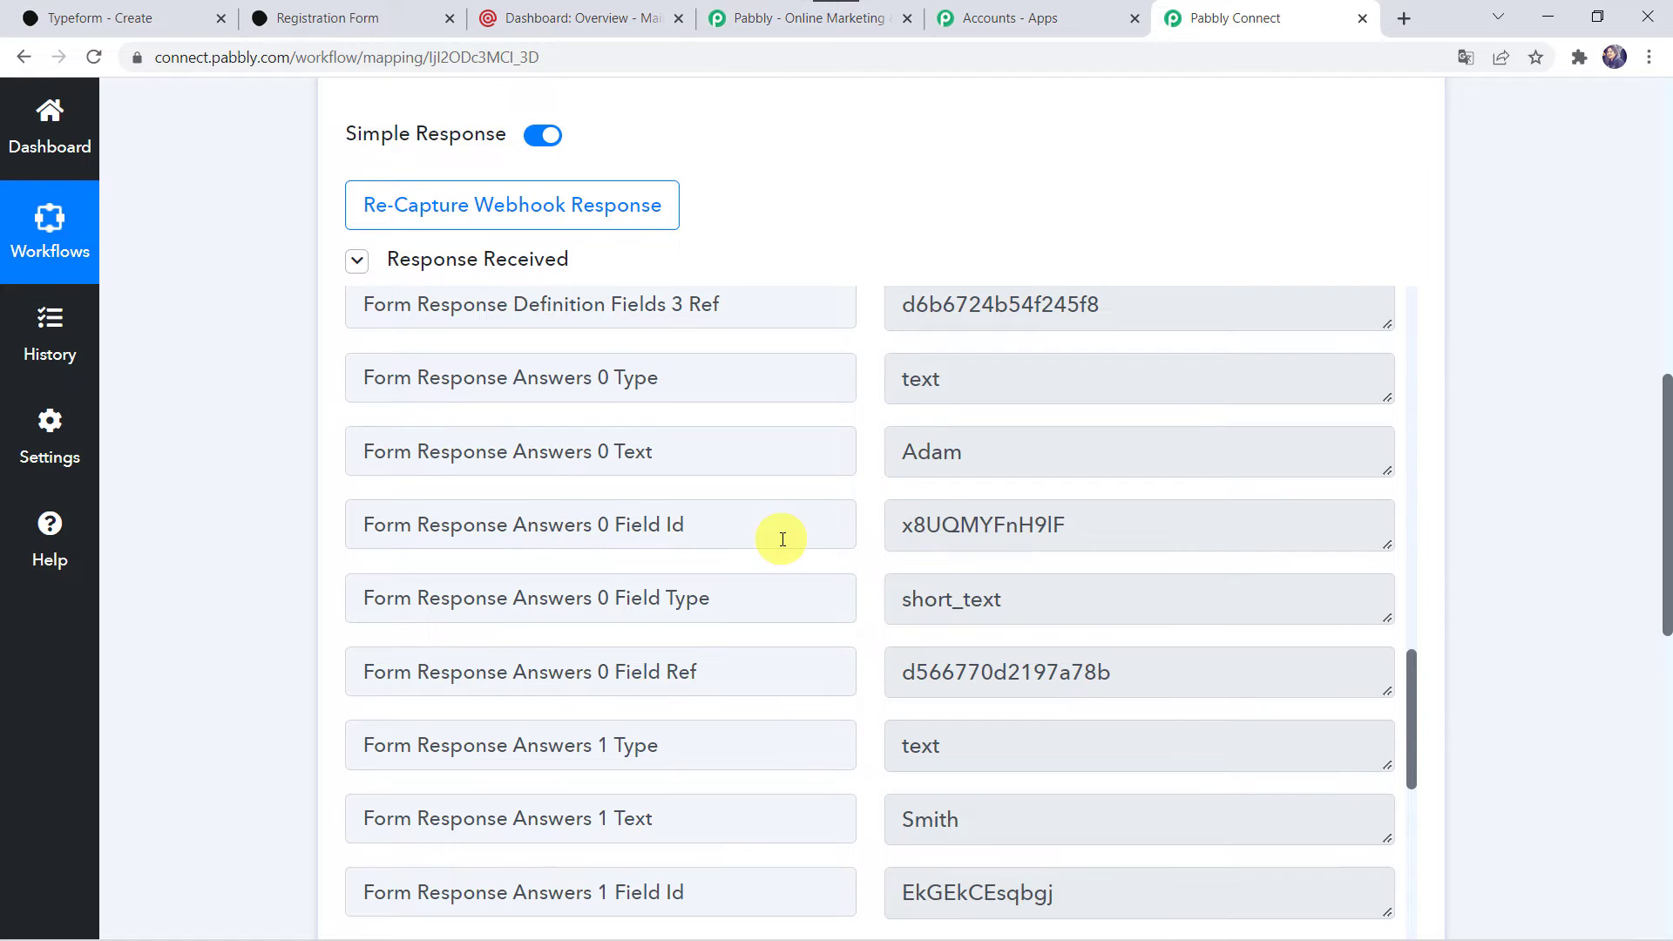
{"action": "scroll", "coordinate": [778, 536], "scroll_direction": "down", "scroll_amount": 4}
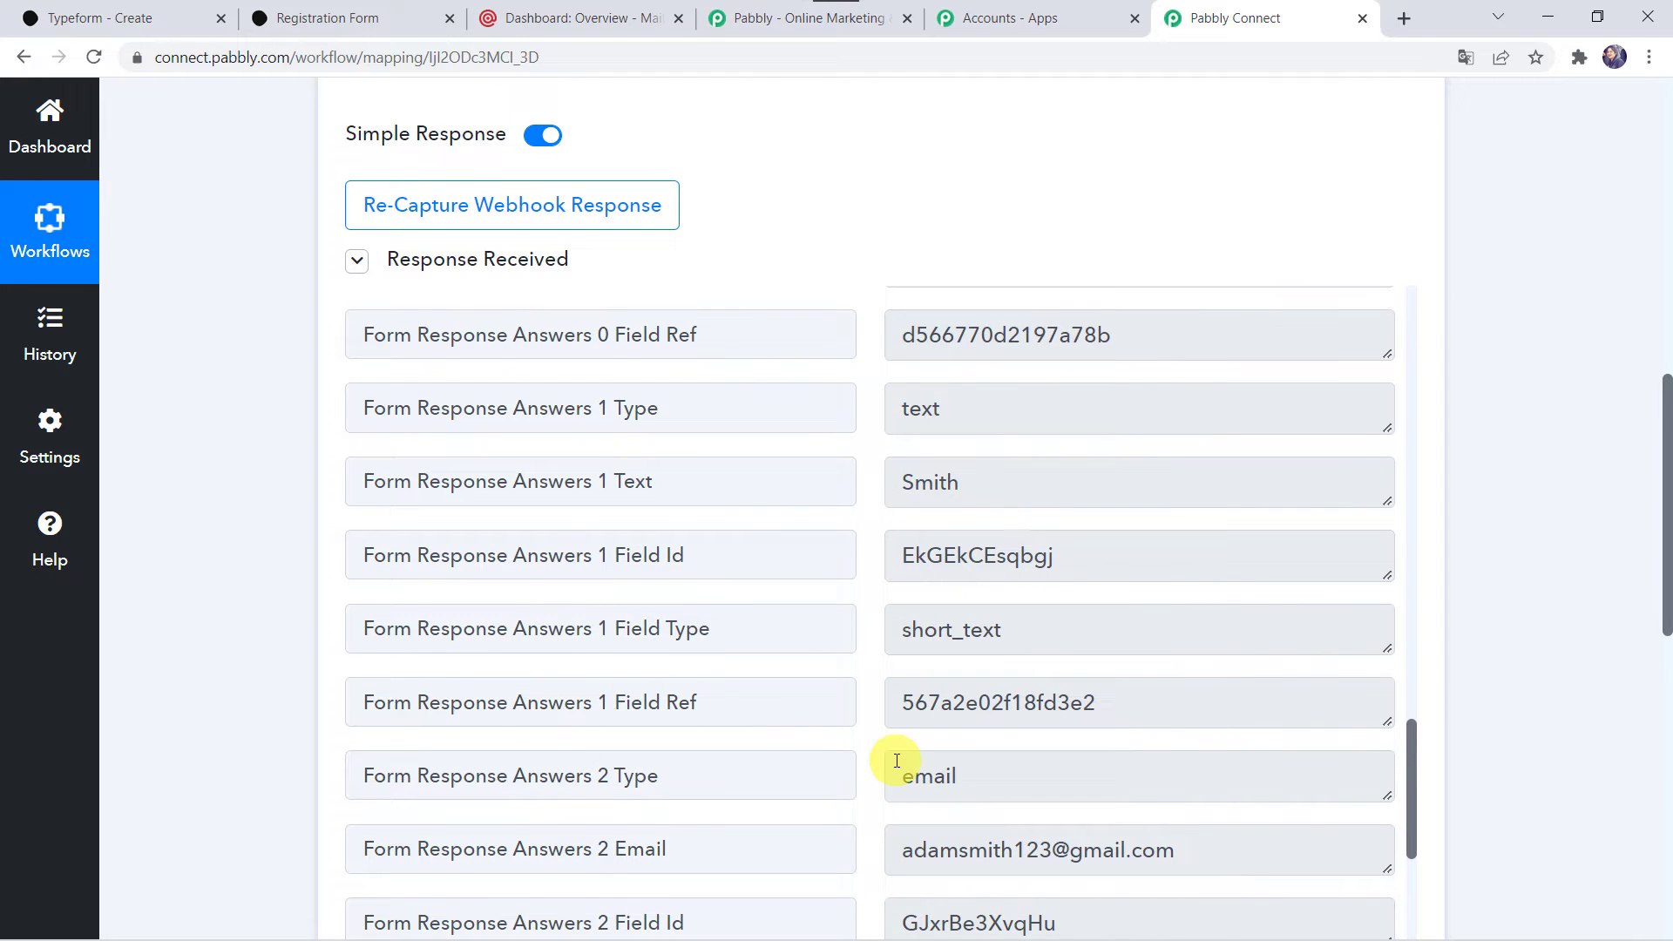
{"action": "scroll", "coordinate": [896, 761], "scroll_direction": "down", "scroll_amount": 3}
{"action": "scroll", "coordinate": [875, 624], "scroll_direction": "down", "scroll_amount": 3}
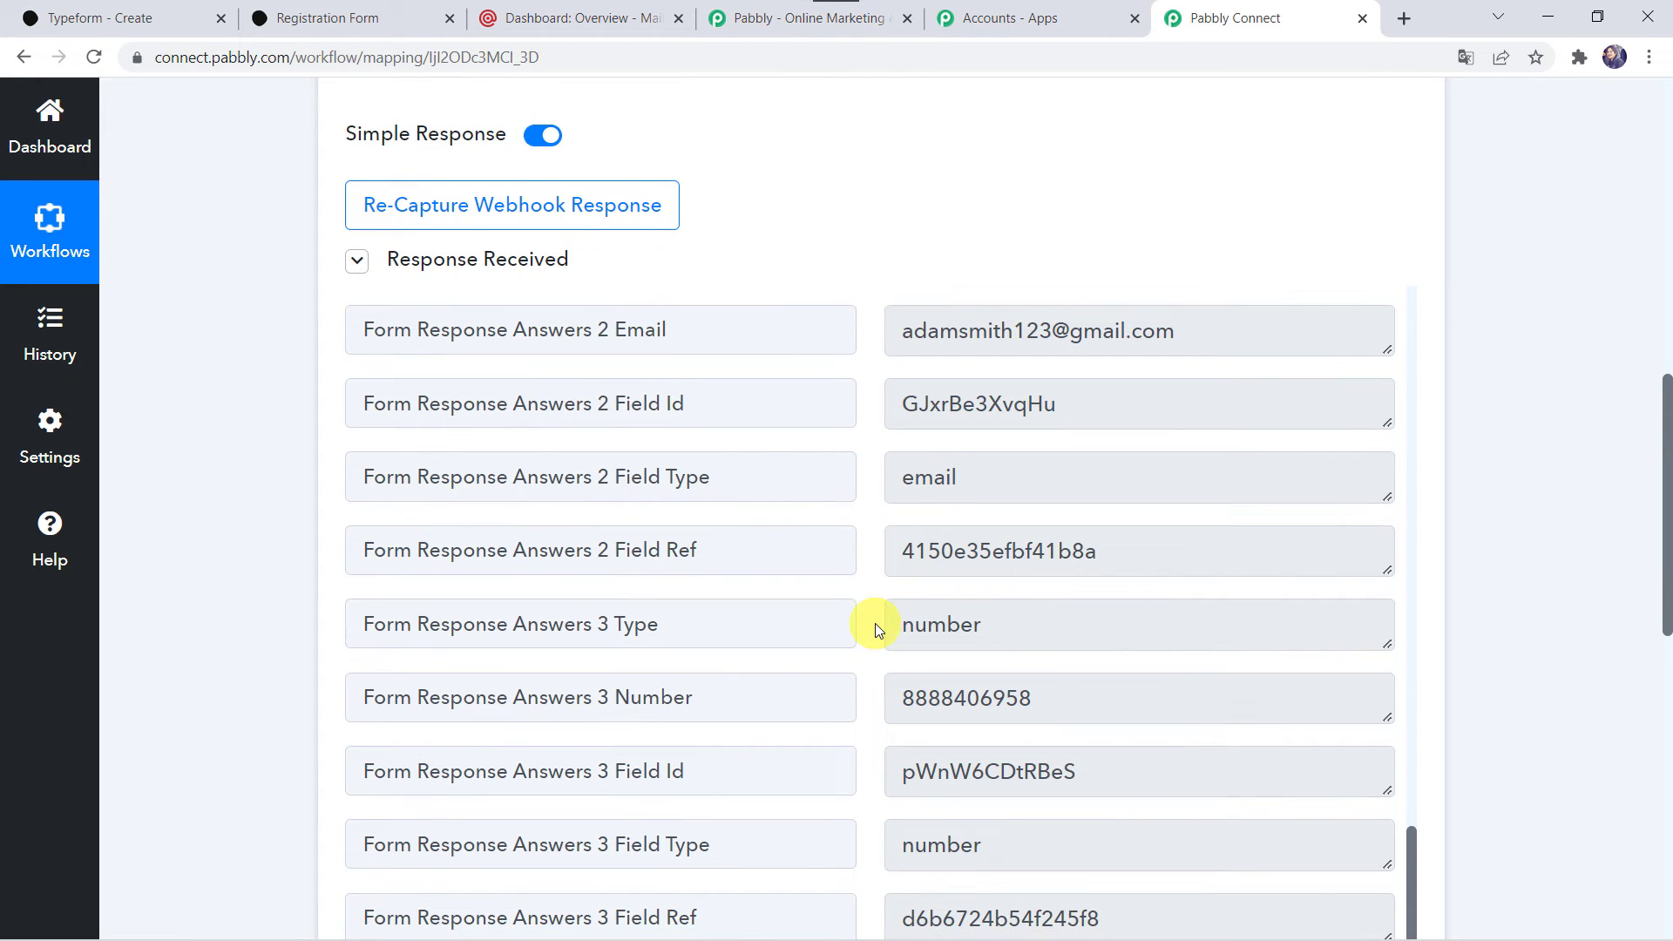
{"action": "scroll", "coordinate": [919, 721], "scroll_direction": "down", "scroll_amount": 3}
{"action": "scroll", "coordinate": [915, 721], "scroll_direction": "up", "scroll_amount": 3}
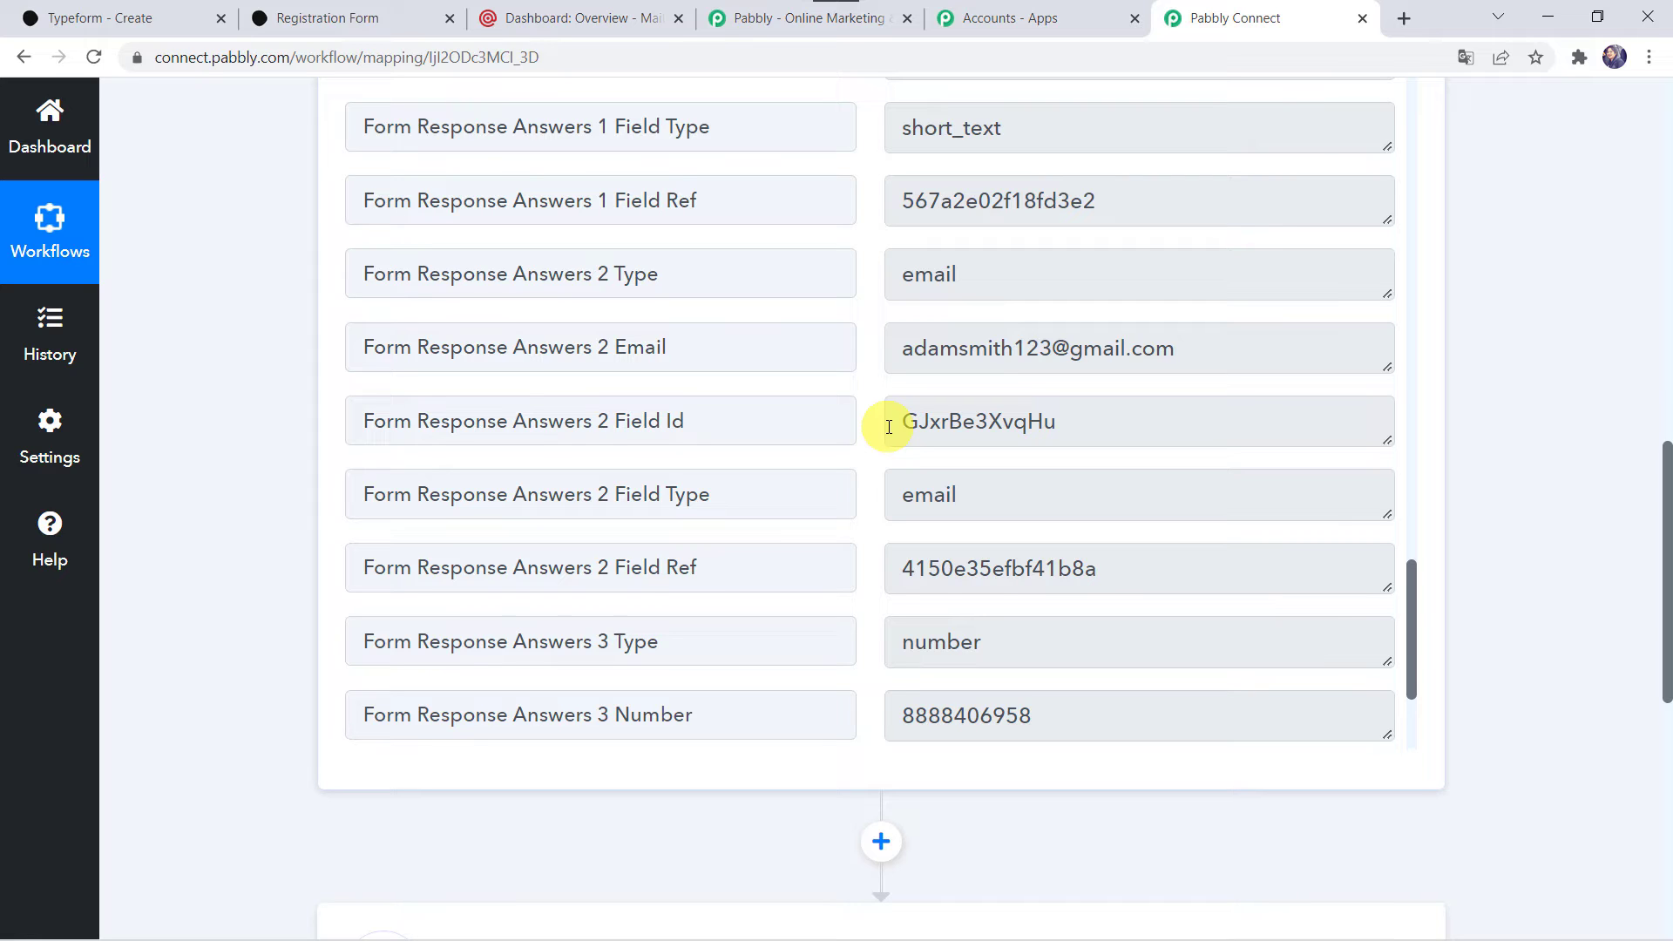
Set the workflow's action app to MailGun with New Mailing List Member as the action event.
{"action": "scroll", "coordinate": [185, 683], "scroll_direction": "down", "scroll_amount": 10}
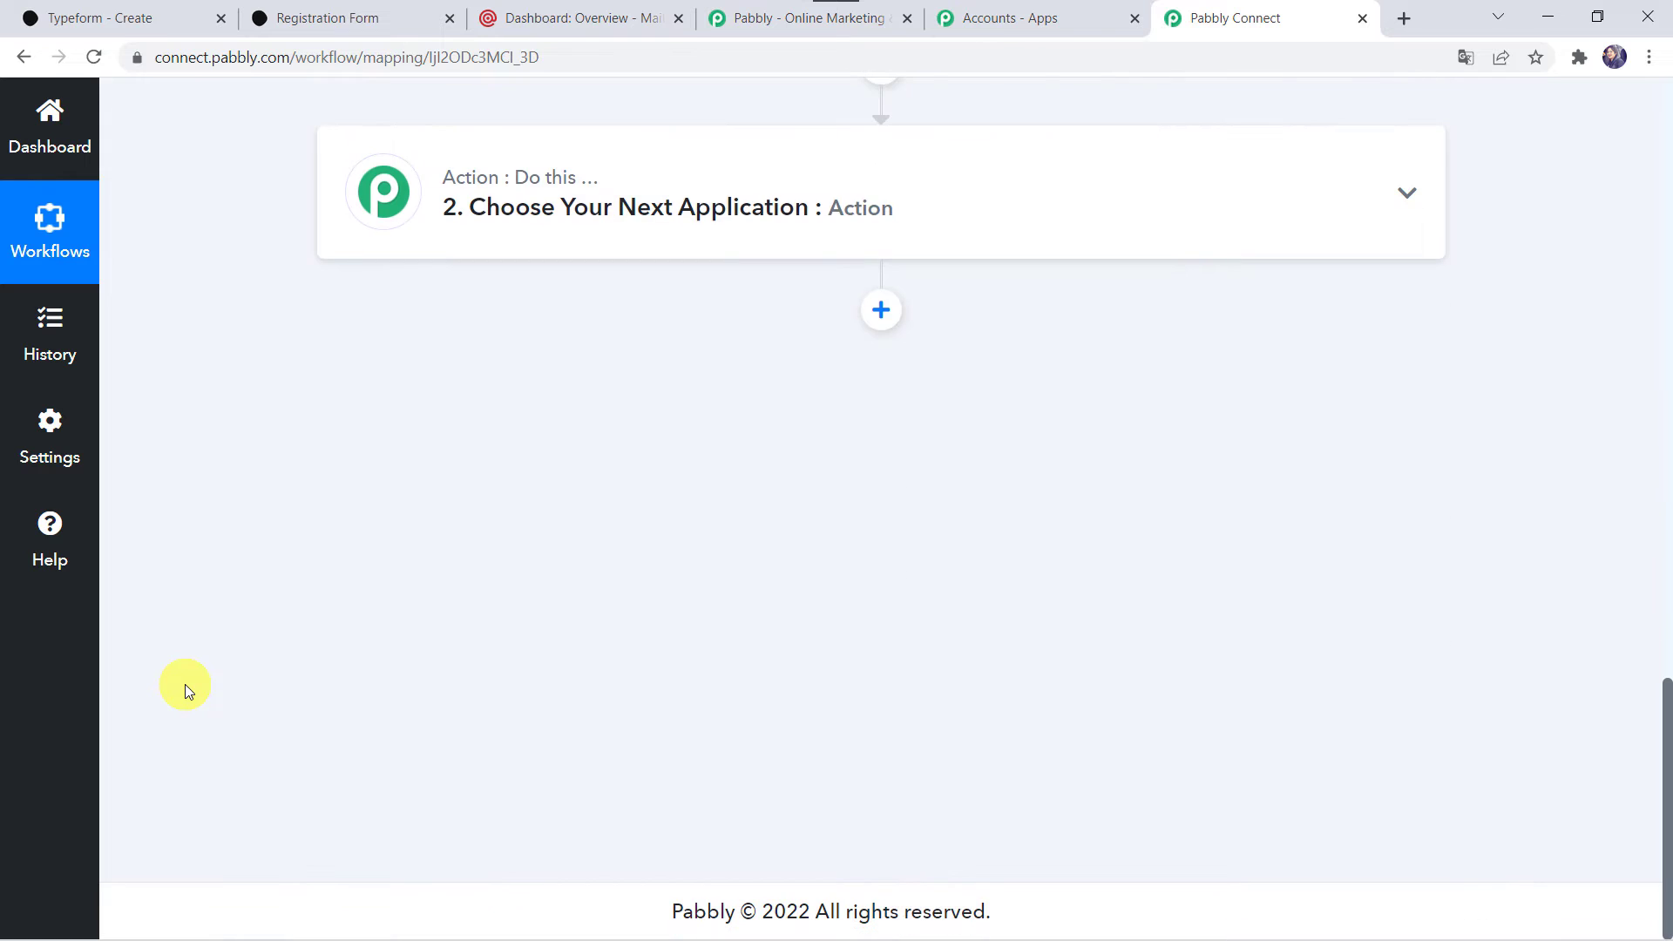
{"action": "left_click", "coordinate": [732, 189]}
{"action": "left_click", "coordinate": [586, 330]}
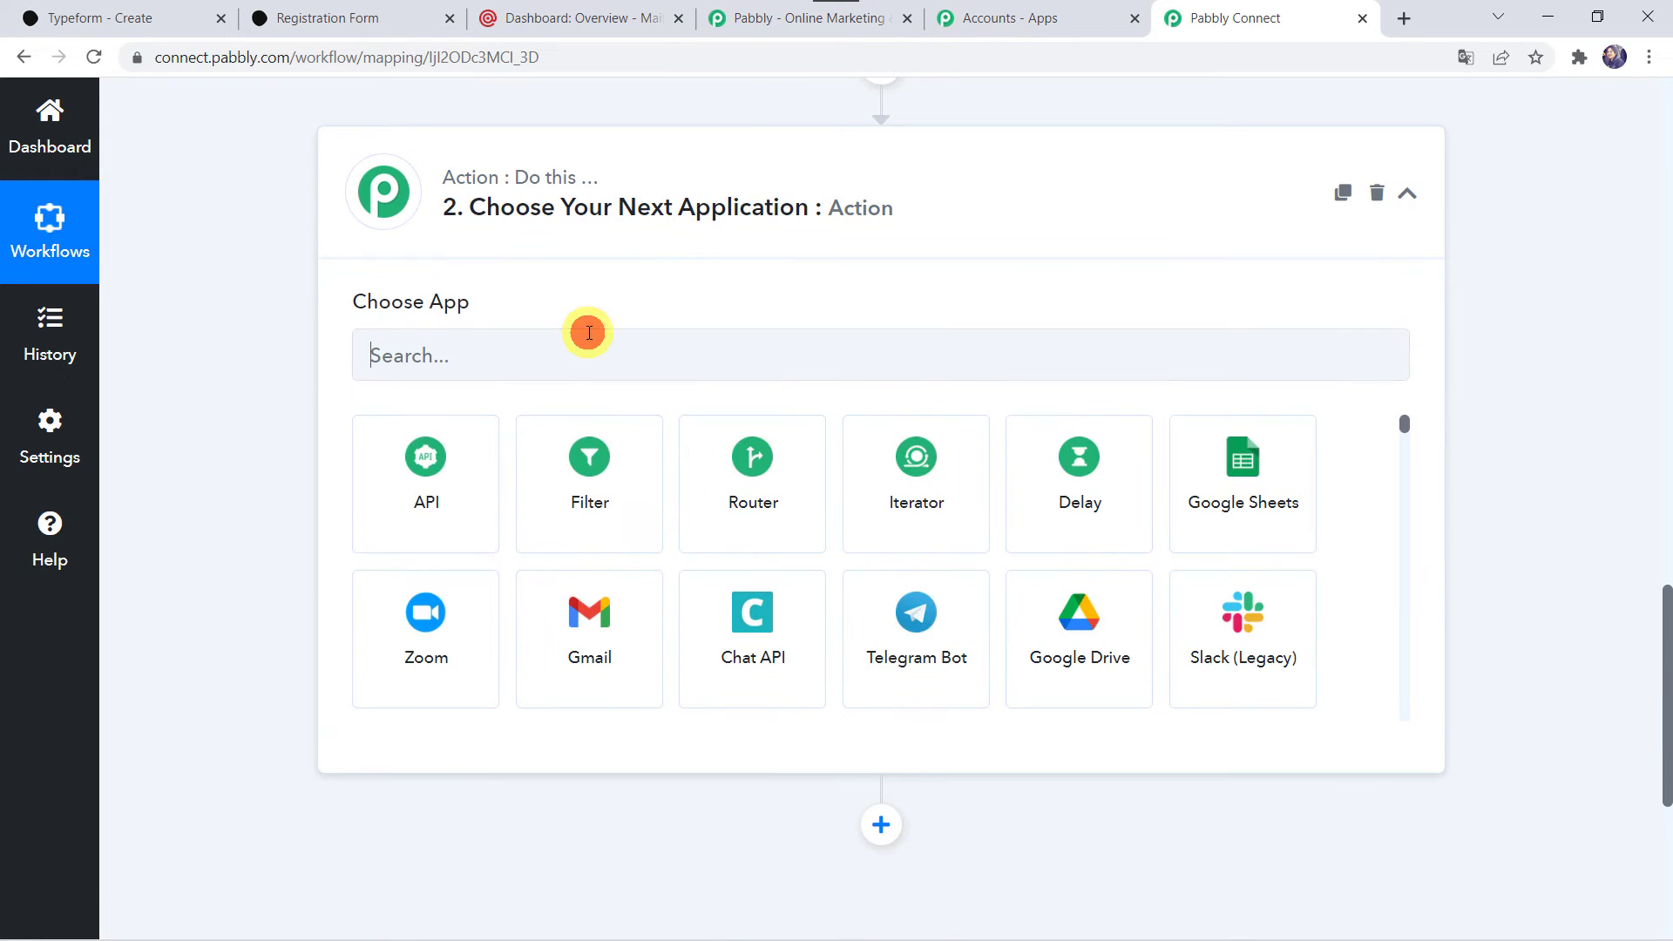
{"action": "type", "text": "mailg"}
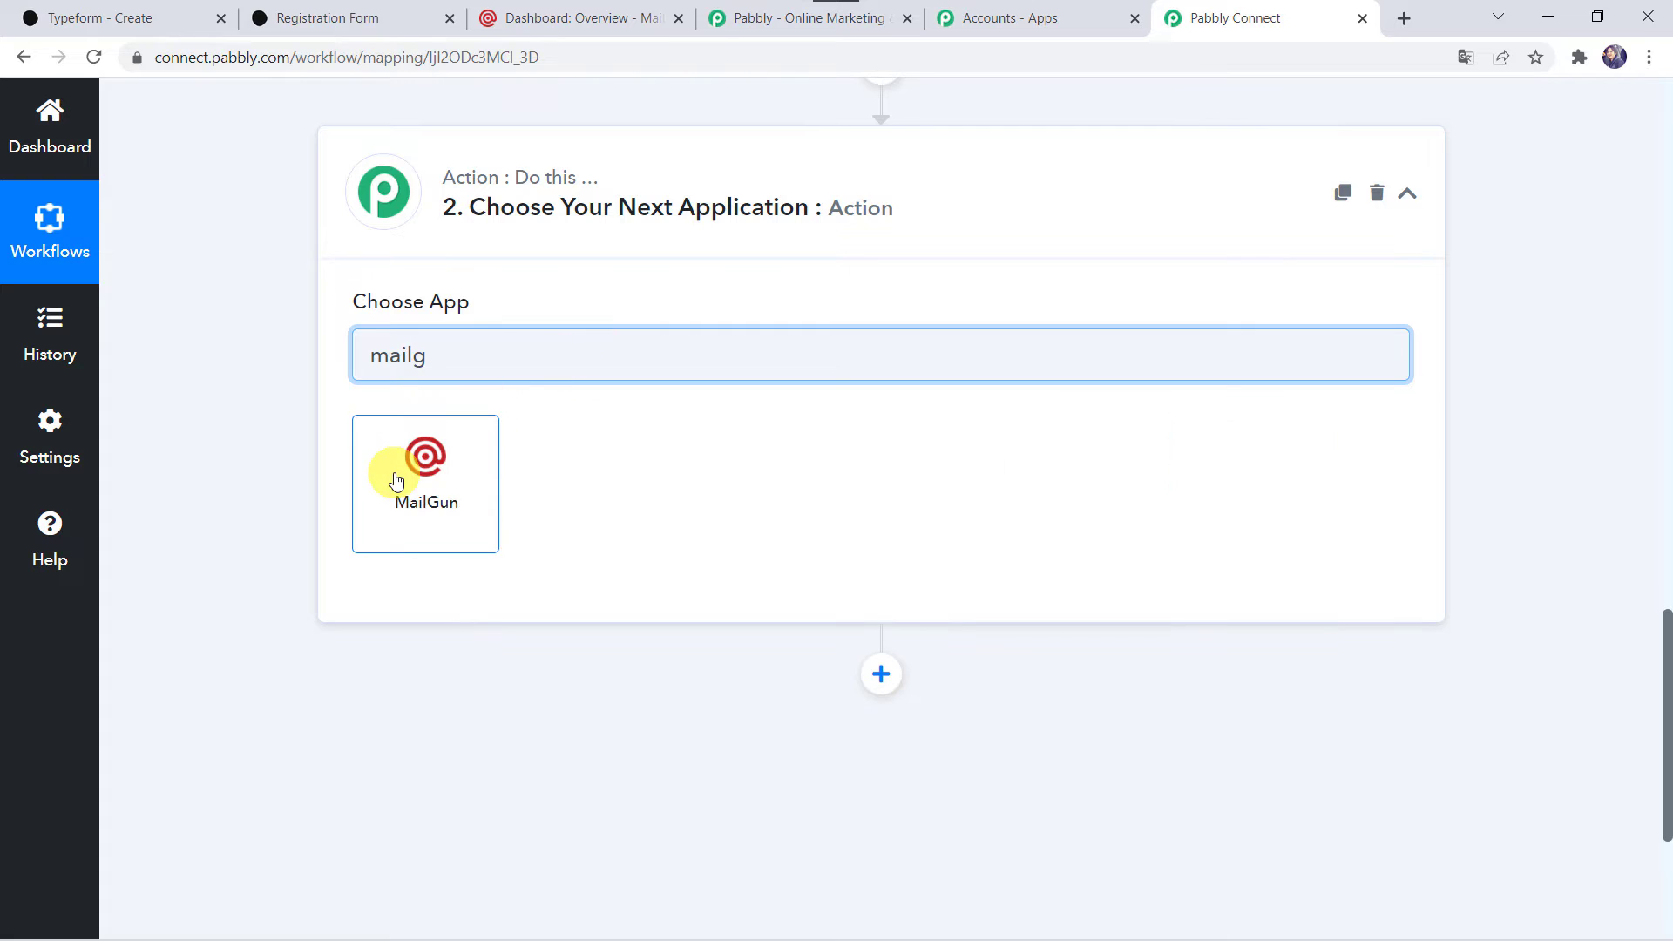
{"action": "left_click", "coordinate": [394, 477]}
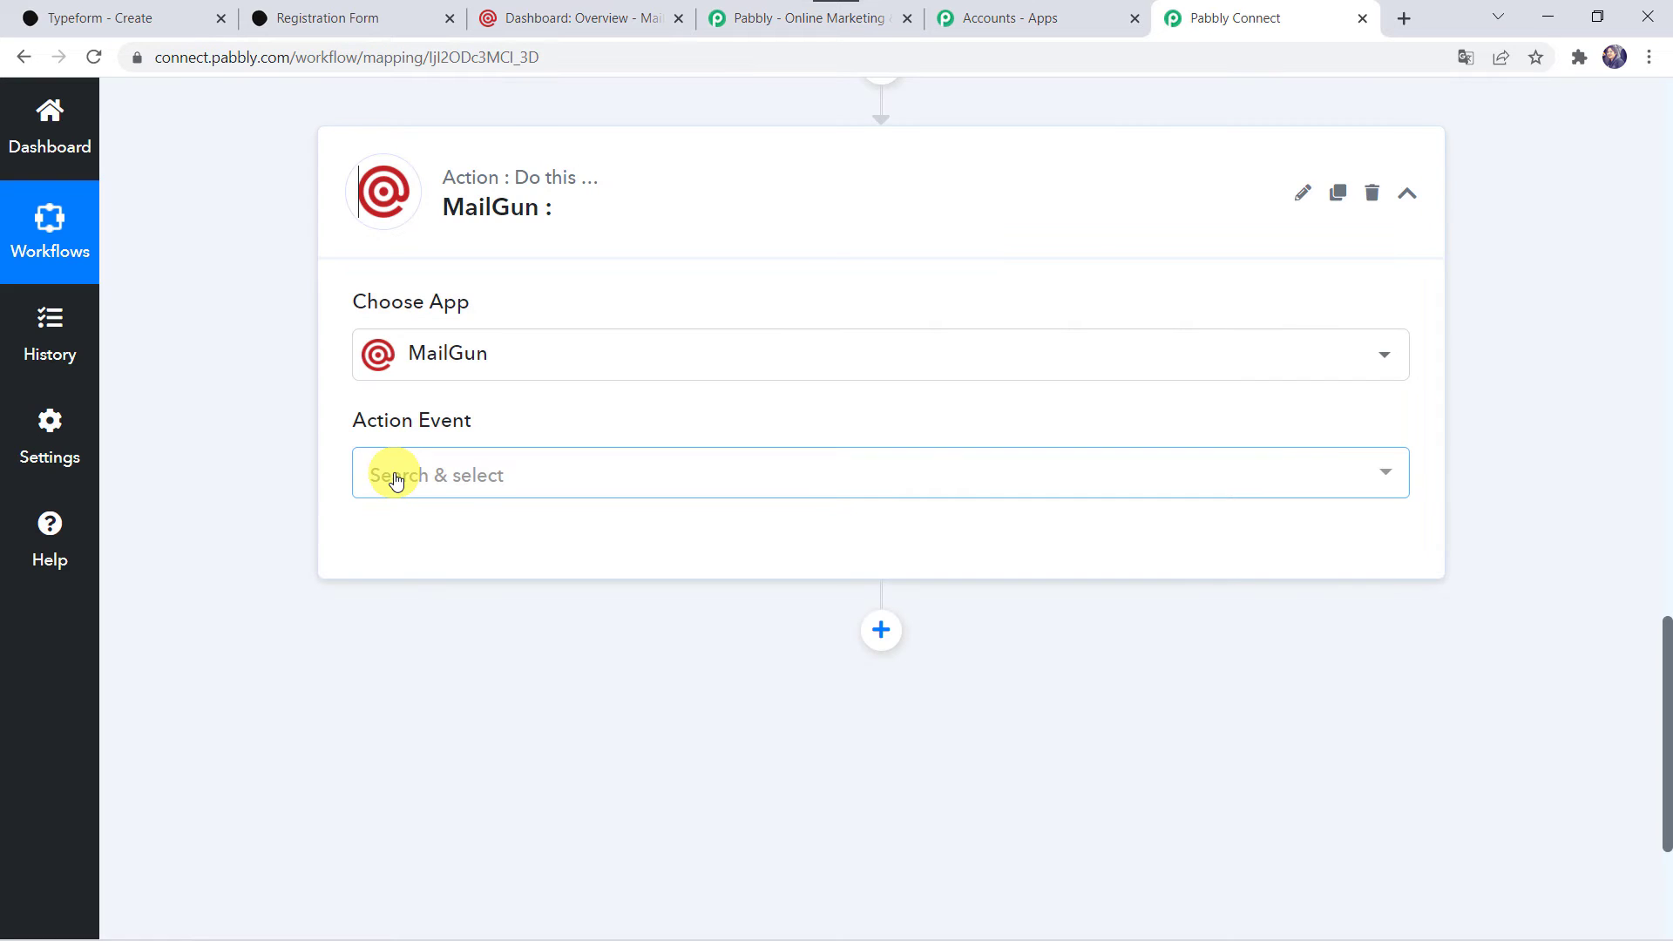
{"action": "left_click", "coordinate": [499, 485]}
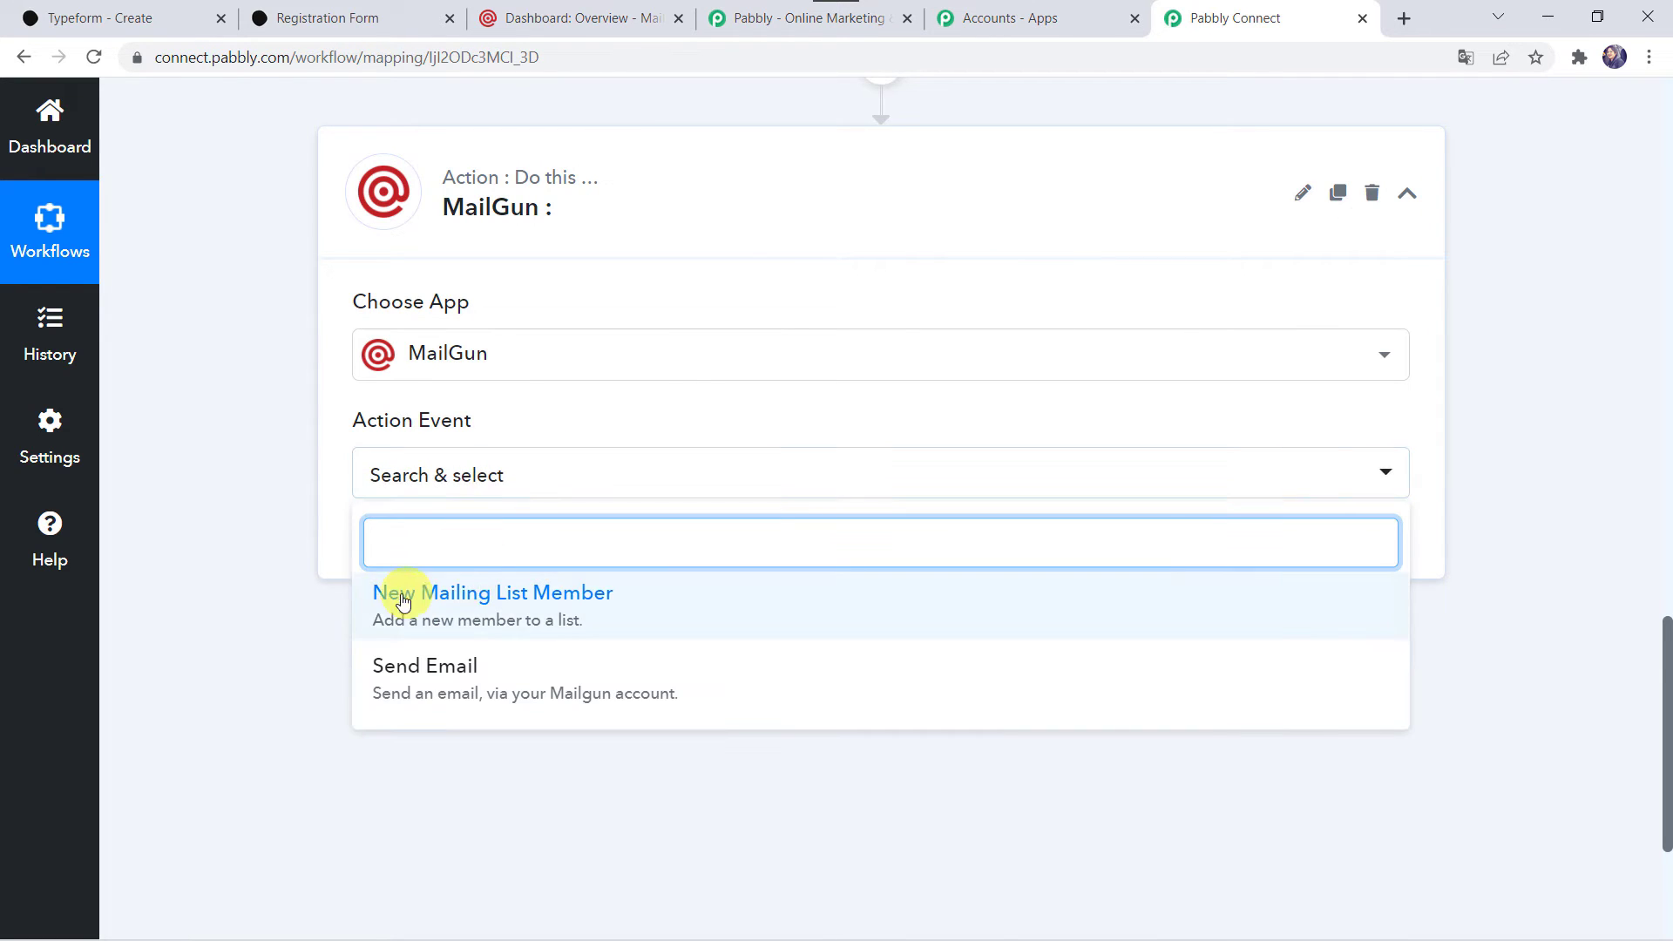
{"action": "left_click", "coordinate": [571, 601]}
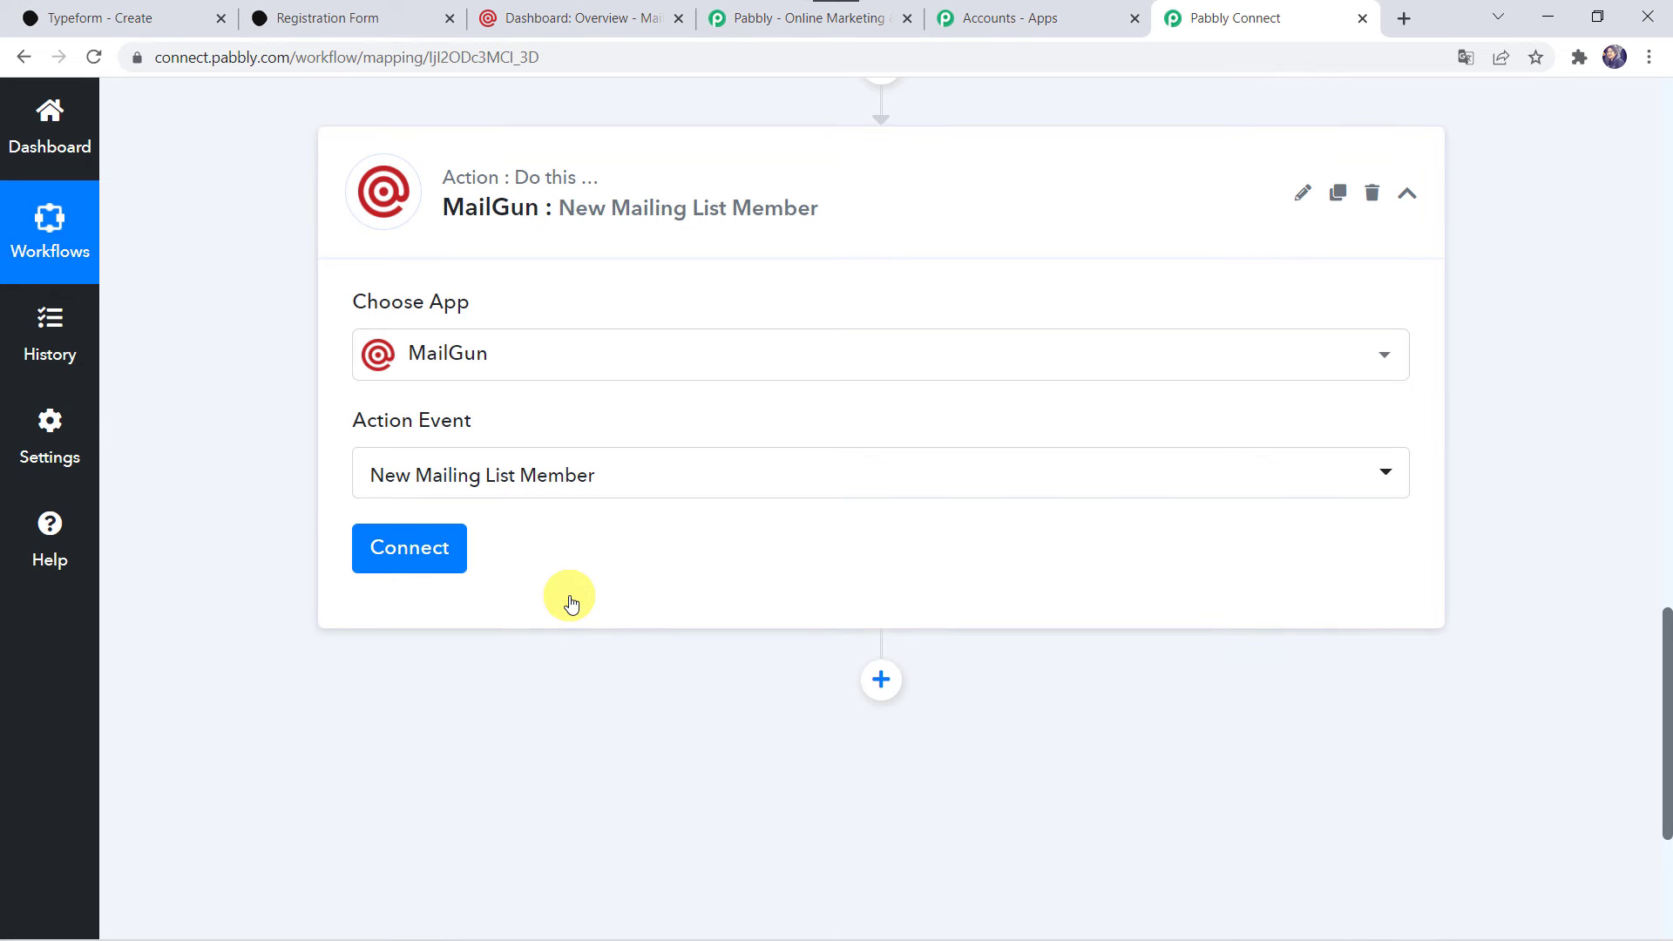
Begin a new MailGun connection for the action and enter "api" as its api value.
{"action": "left_click", "coordinate": [426, 557]}
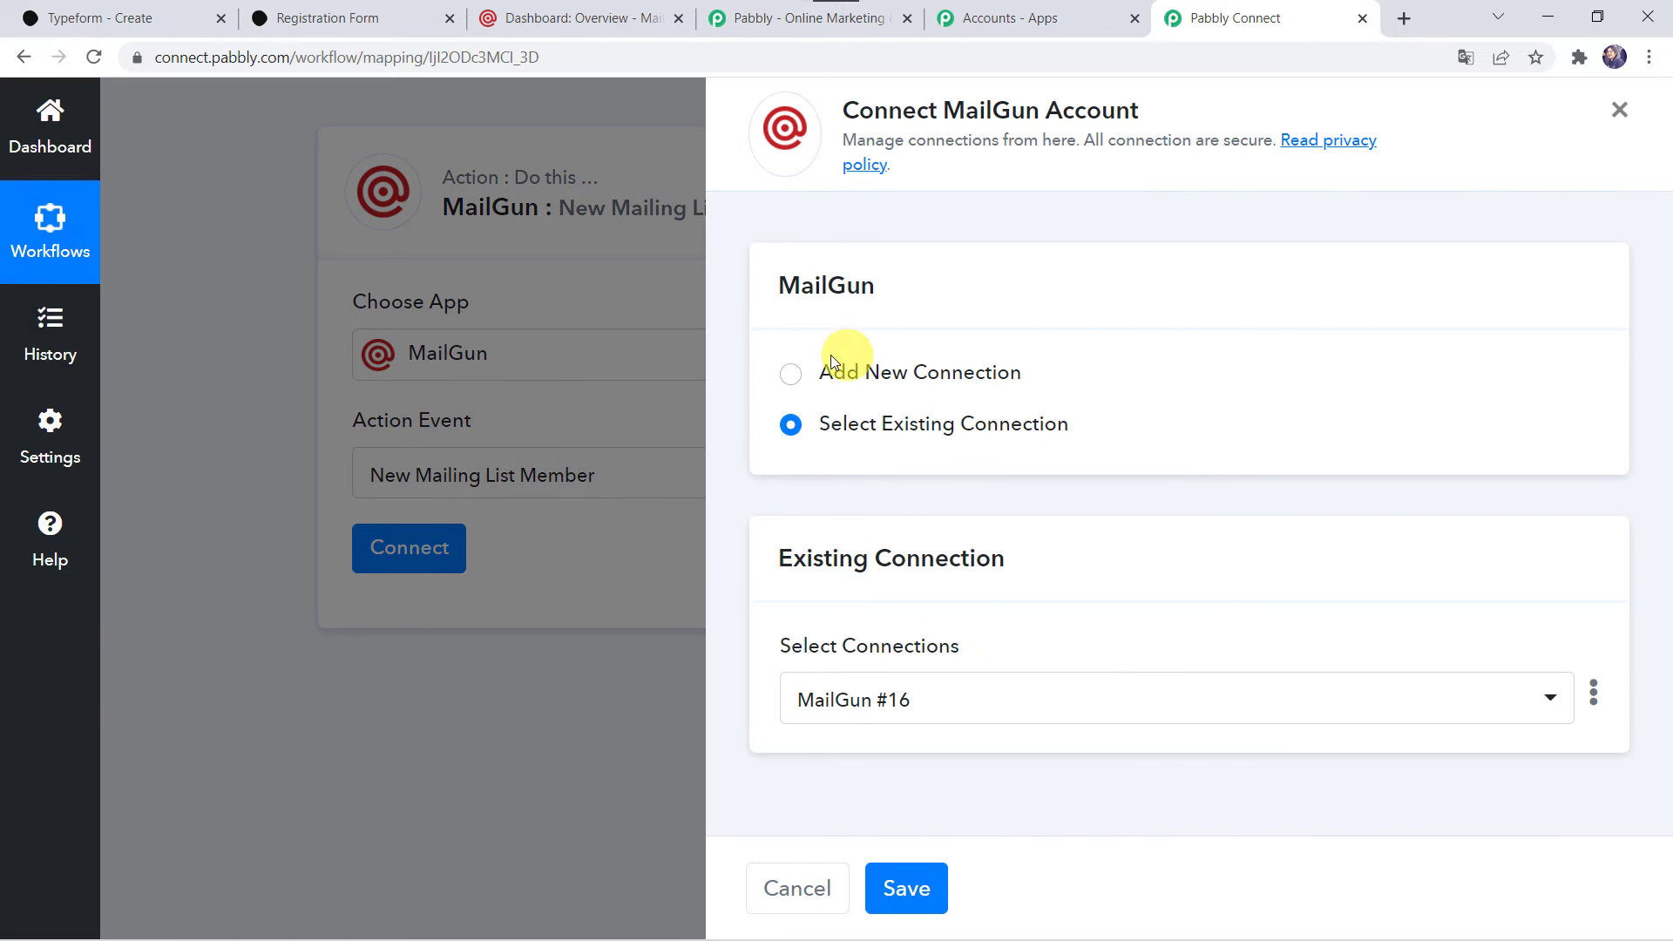
{"action": "left_click", "coordinate": [824, 368]}
{"action": "scroll", "coordinate": [1002, 469], "scroll_direction": "down", "scroll_amount": 3}
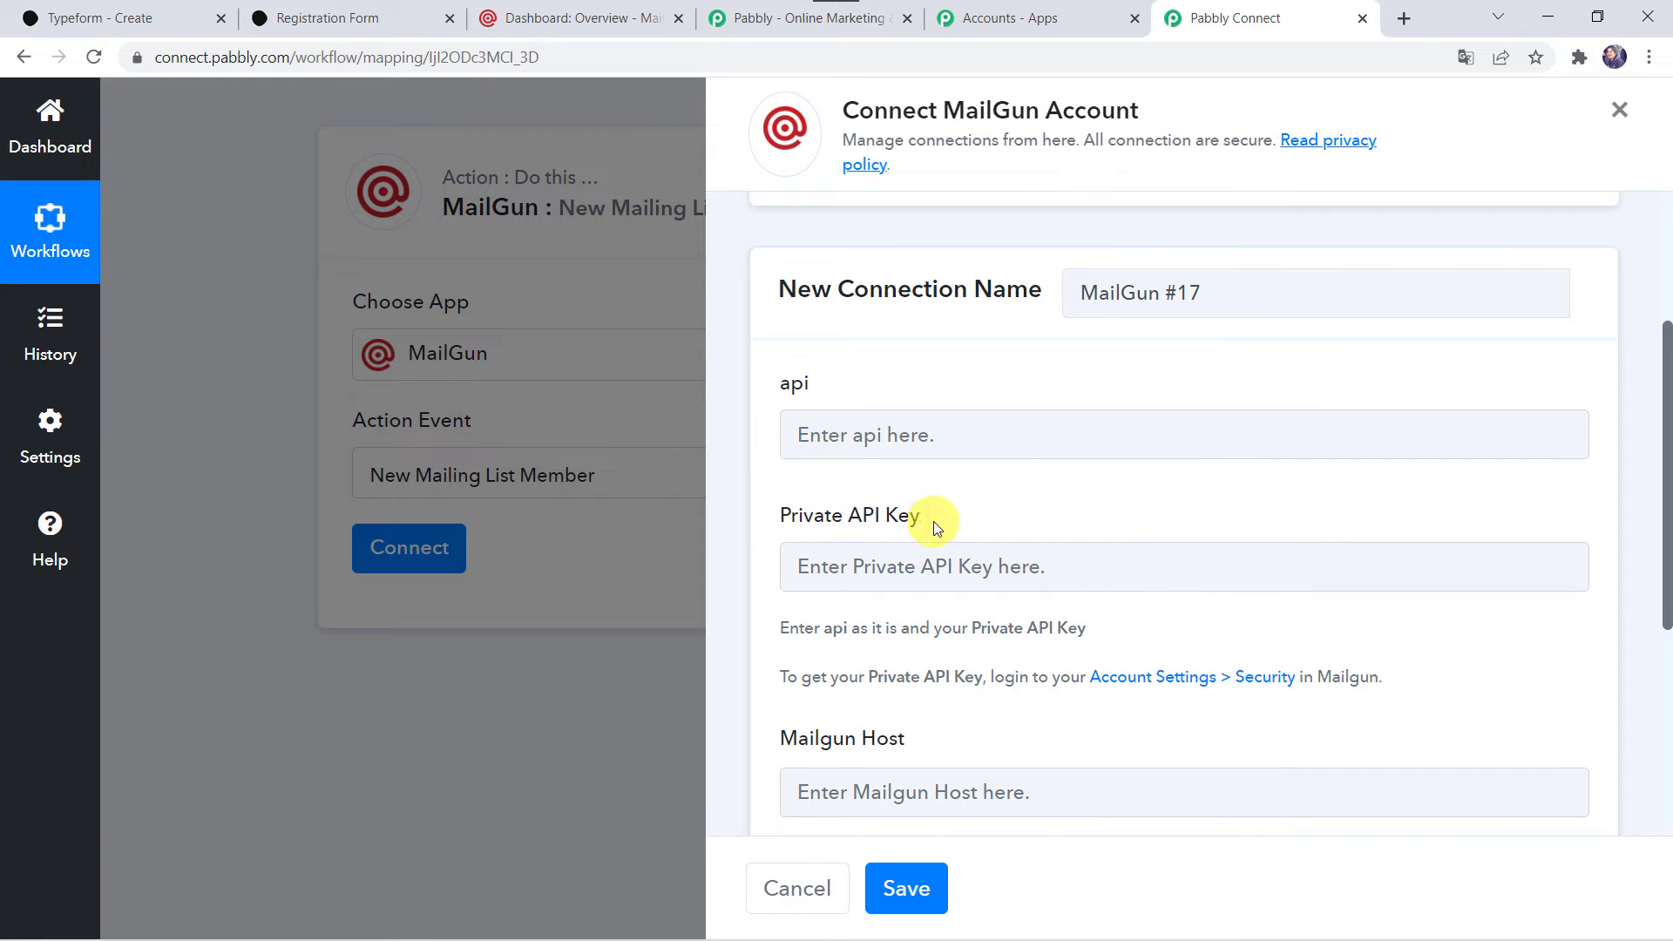
{"action": "scroll", "coordinate": [933, 521], "scroll_direction": "down", "scroll_amount": 2}
{"action": "scroll", "coordinate": [858, 610], "scroll_direction": "down", "scroll_amount": 2}
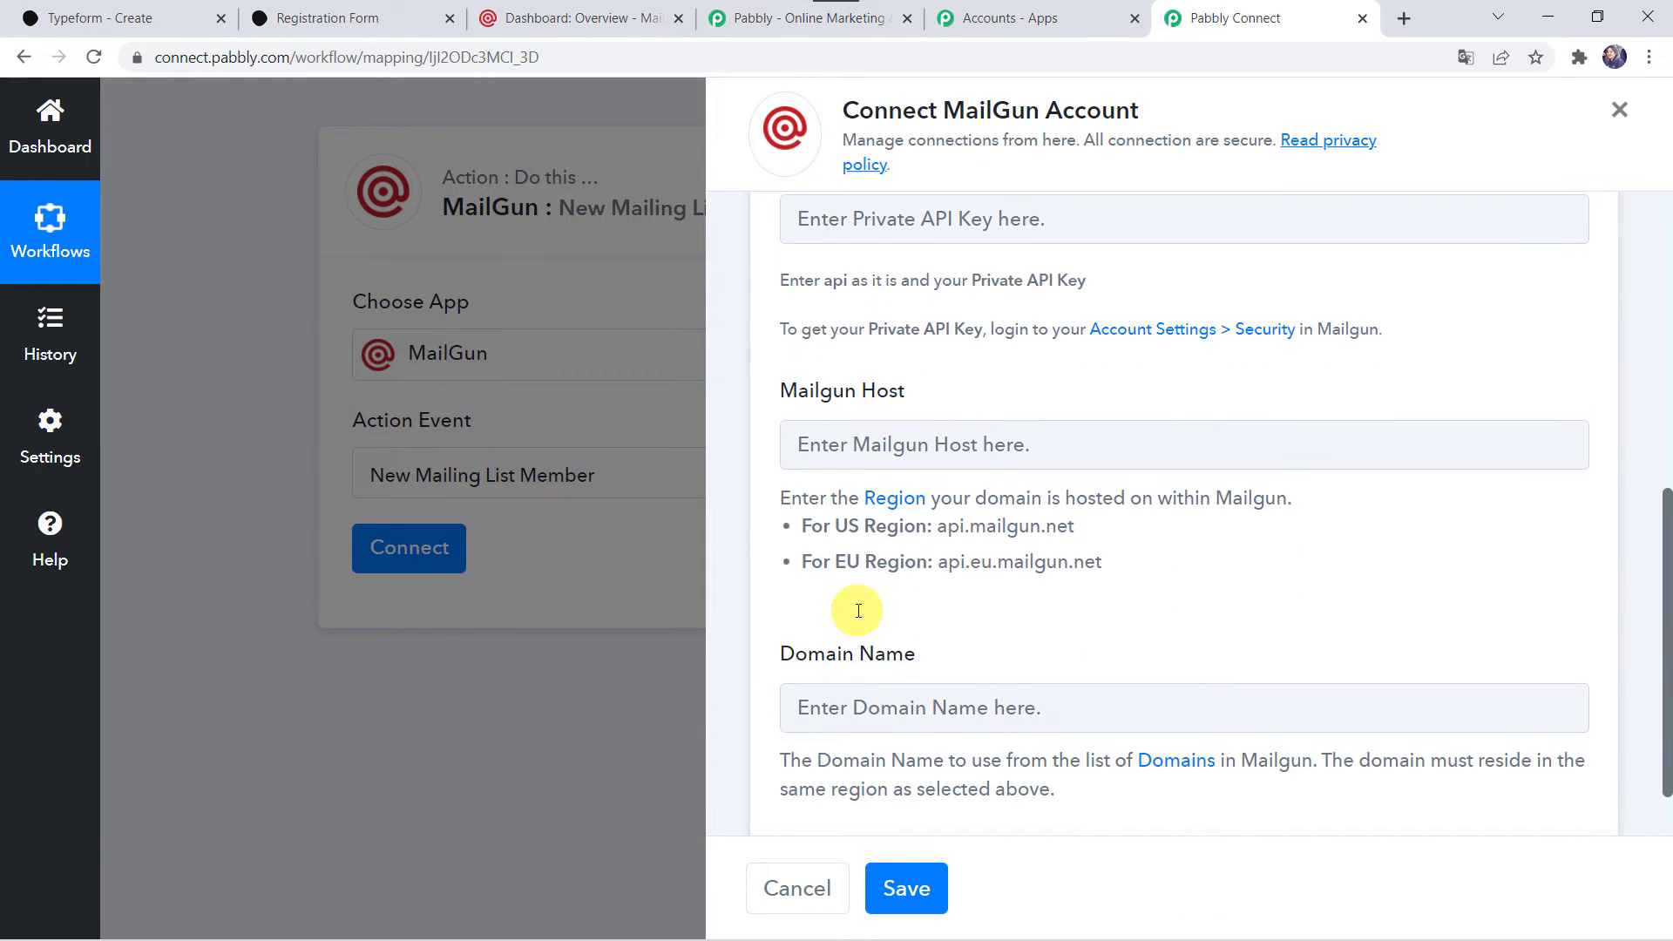
{"action": "scroll", "coordinate": [865, 674], "scroll_direction": "up", "scroll_amount": 4}
{"action": "left_click", "coordinate": [809, 397]}
{"action": "type", "text": "api"}
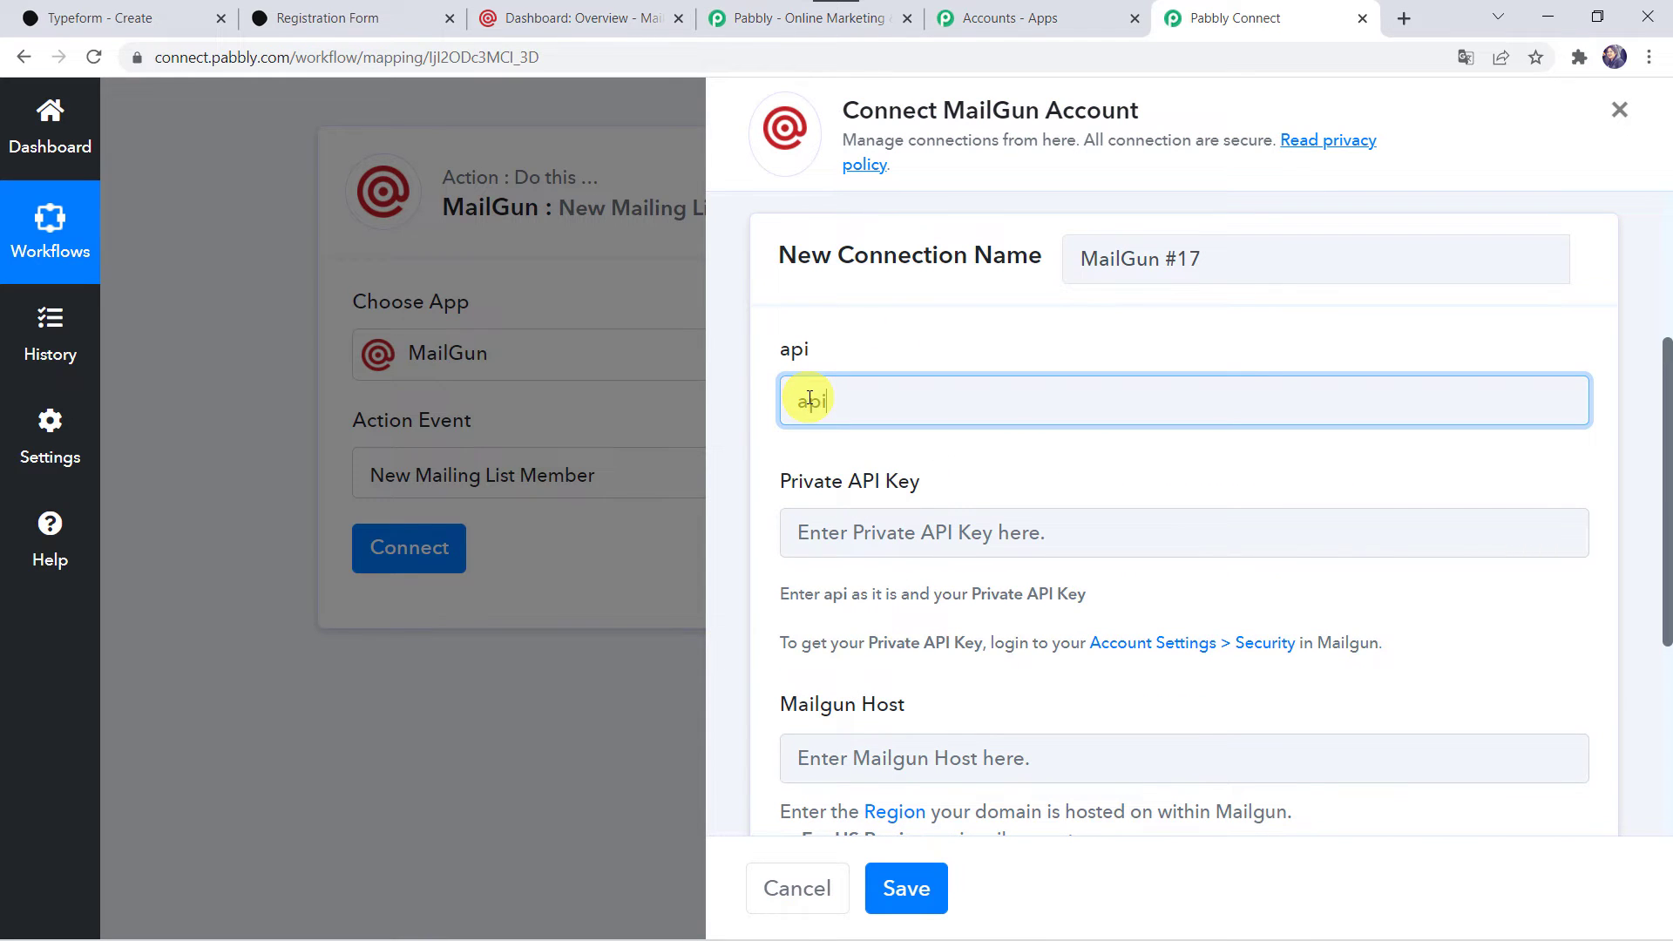
{"action": "type", "text": "api"}
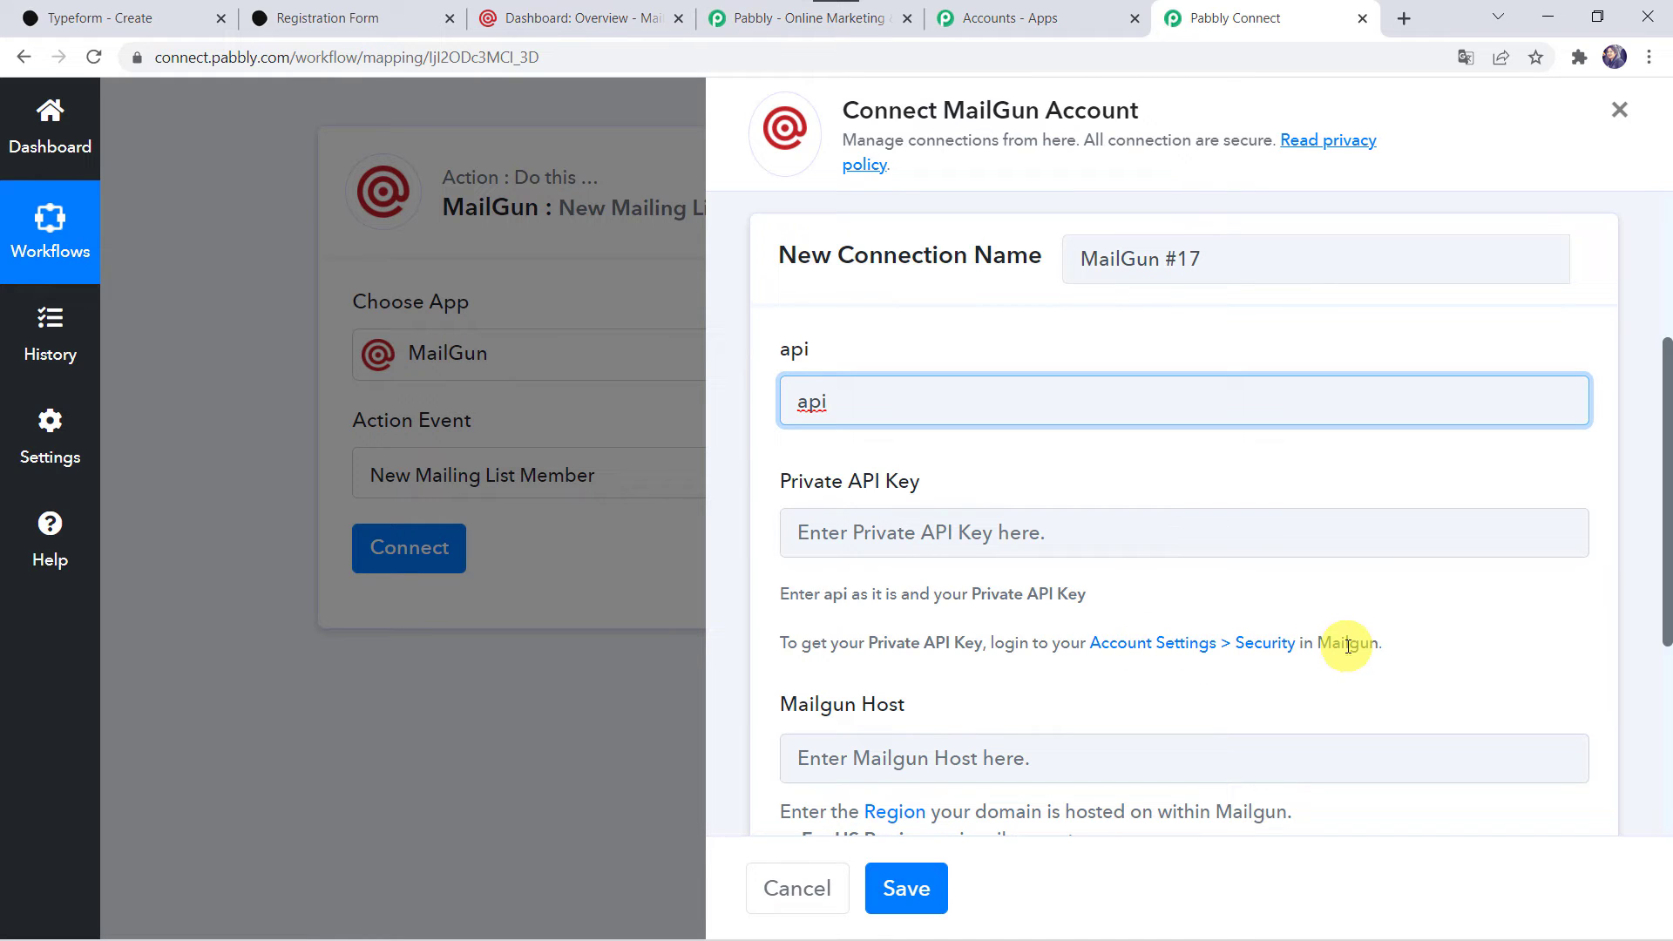
Switch to Mailgun, open the account's API keys, and reveal and copy the private API key.
{"action": "left_click", "coordinate": [593, 18]}
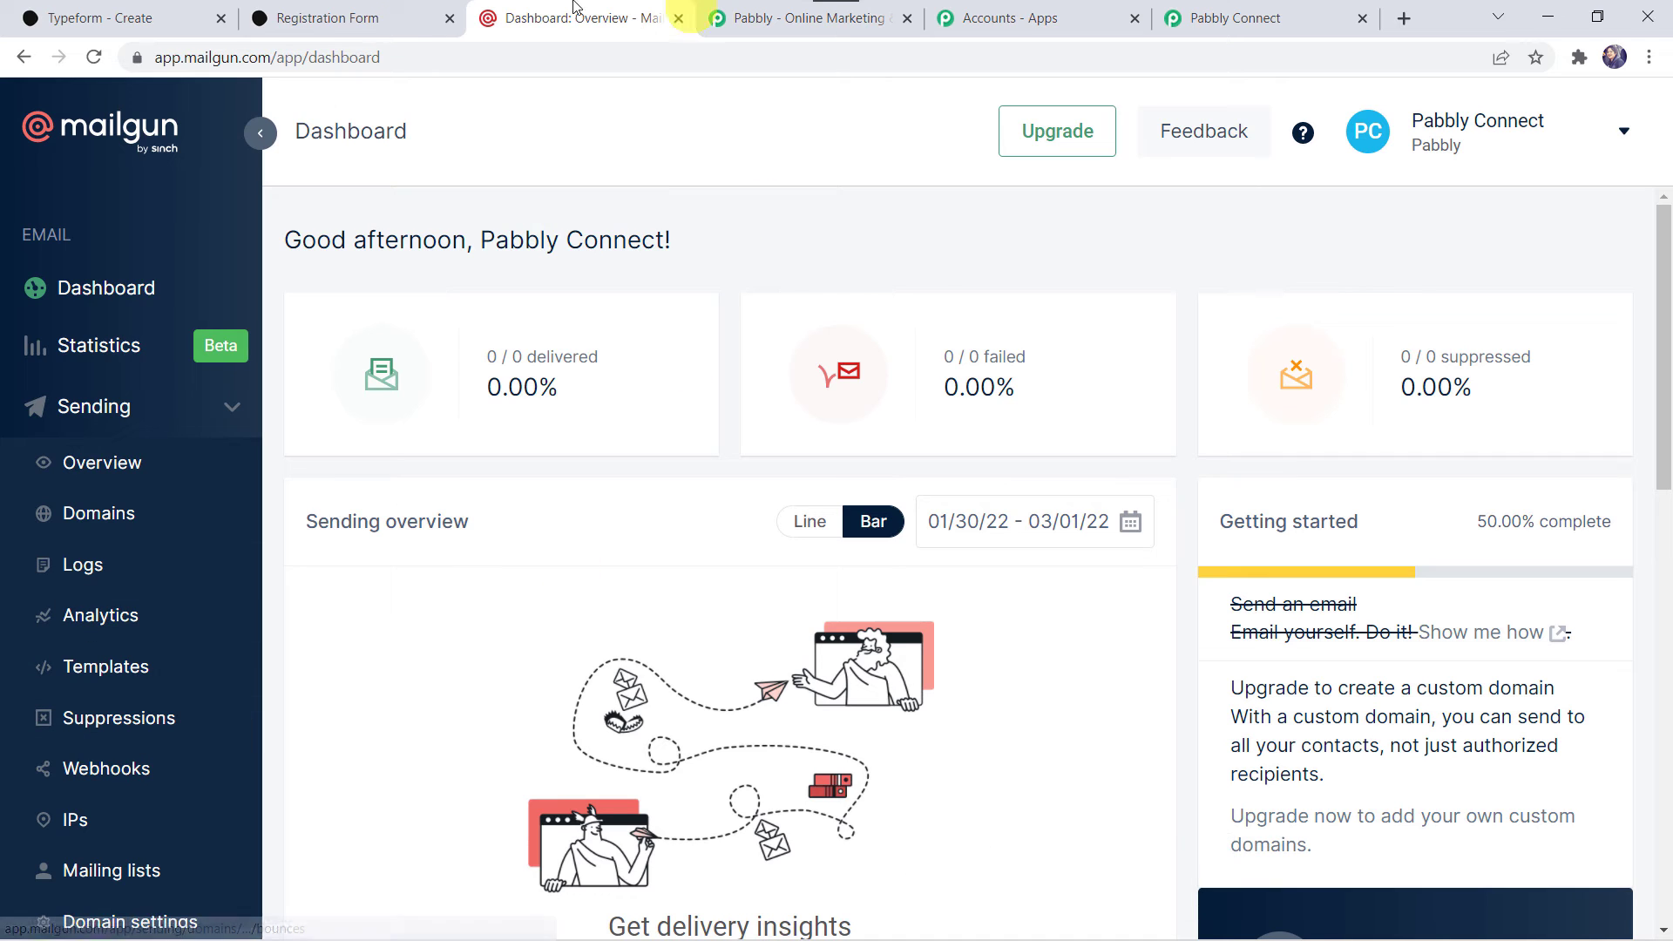
{"action": "left_click", "coordinate": [1533, 138]}
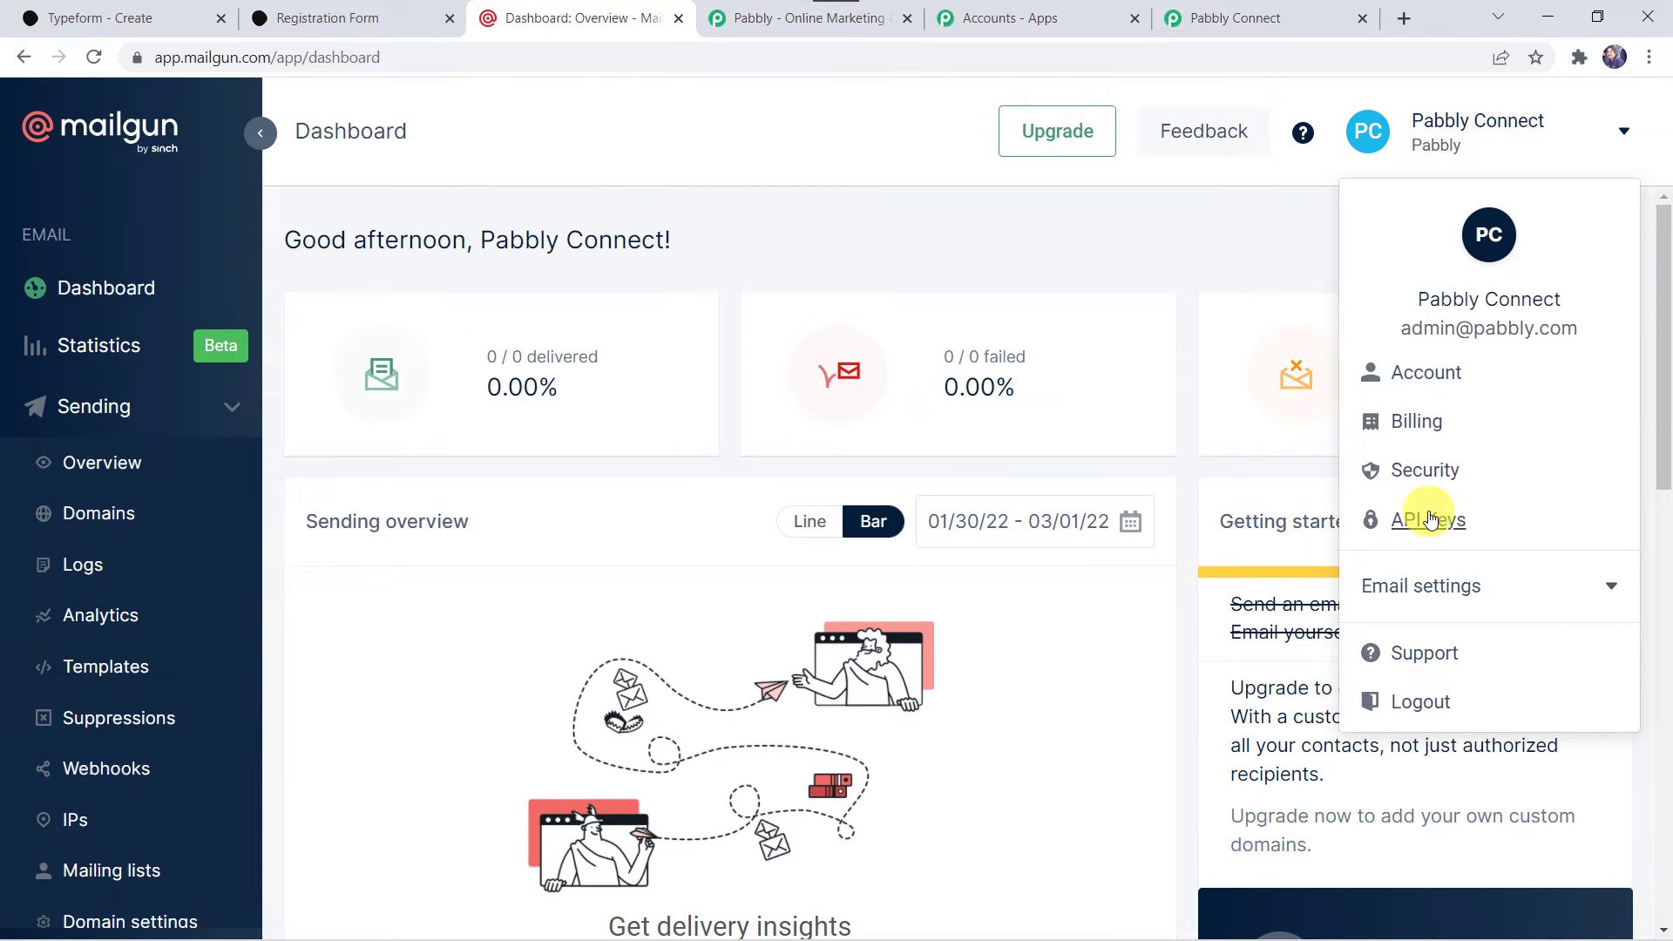
{"action": "left_click", "coordinate": [1429, 521]}
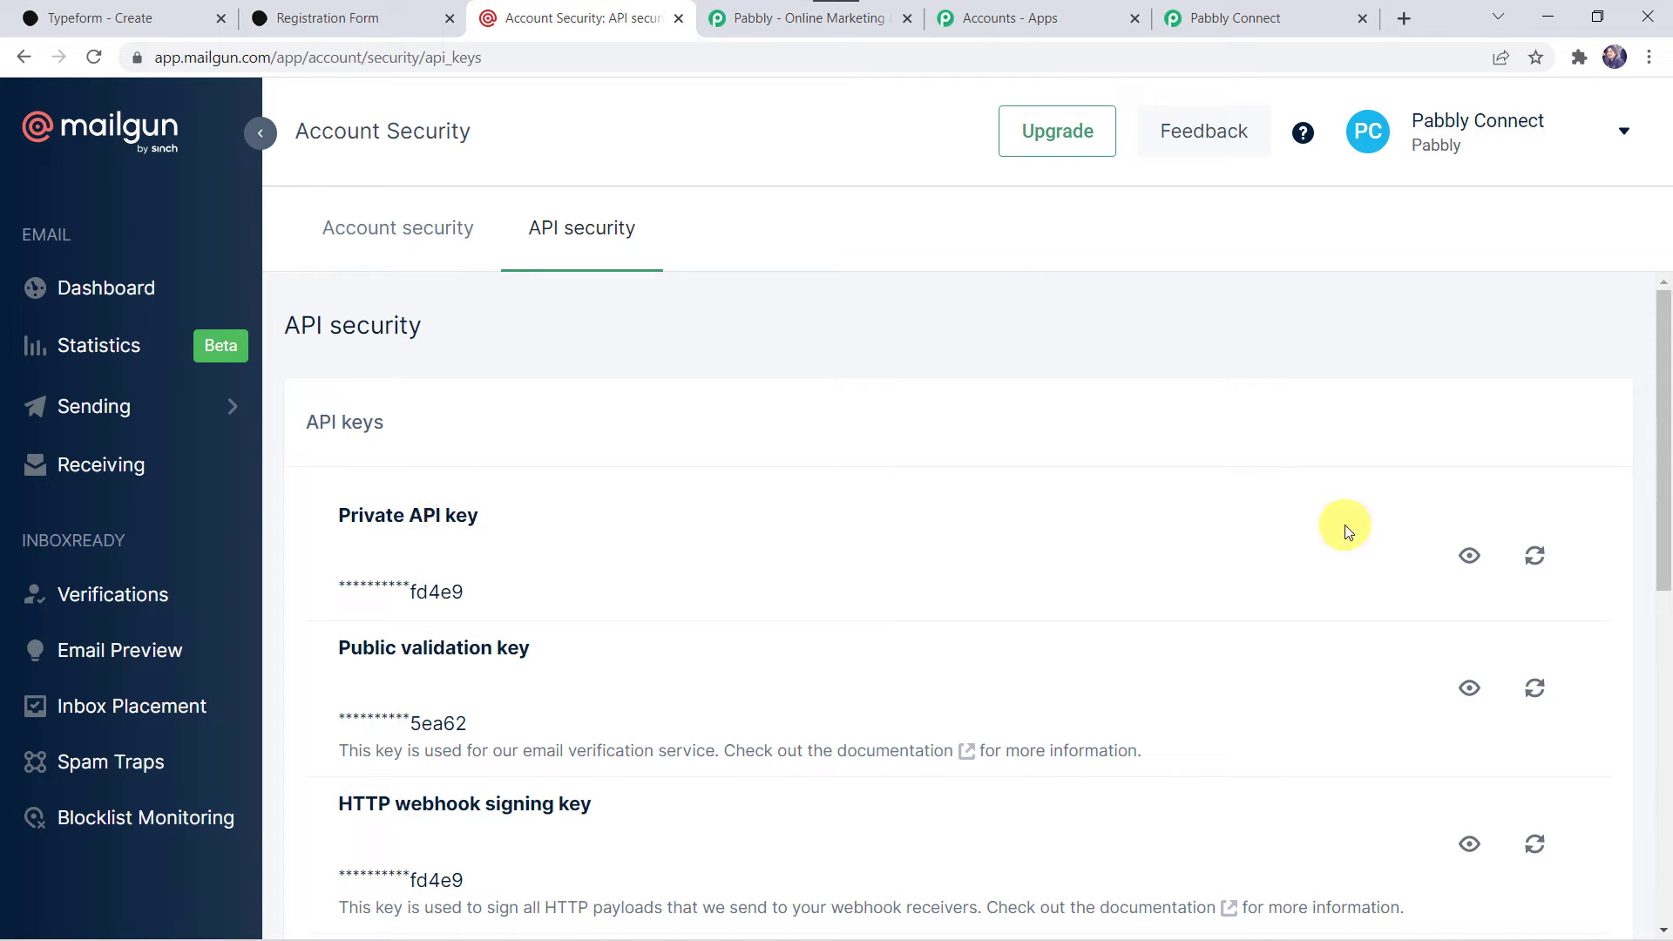
{"action": "left_click", "coordinate": [1469, 555]}
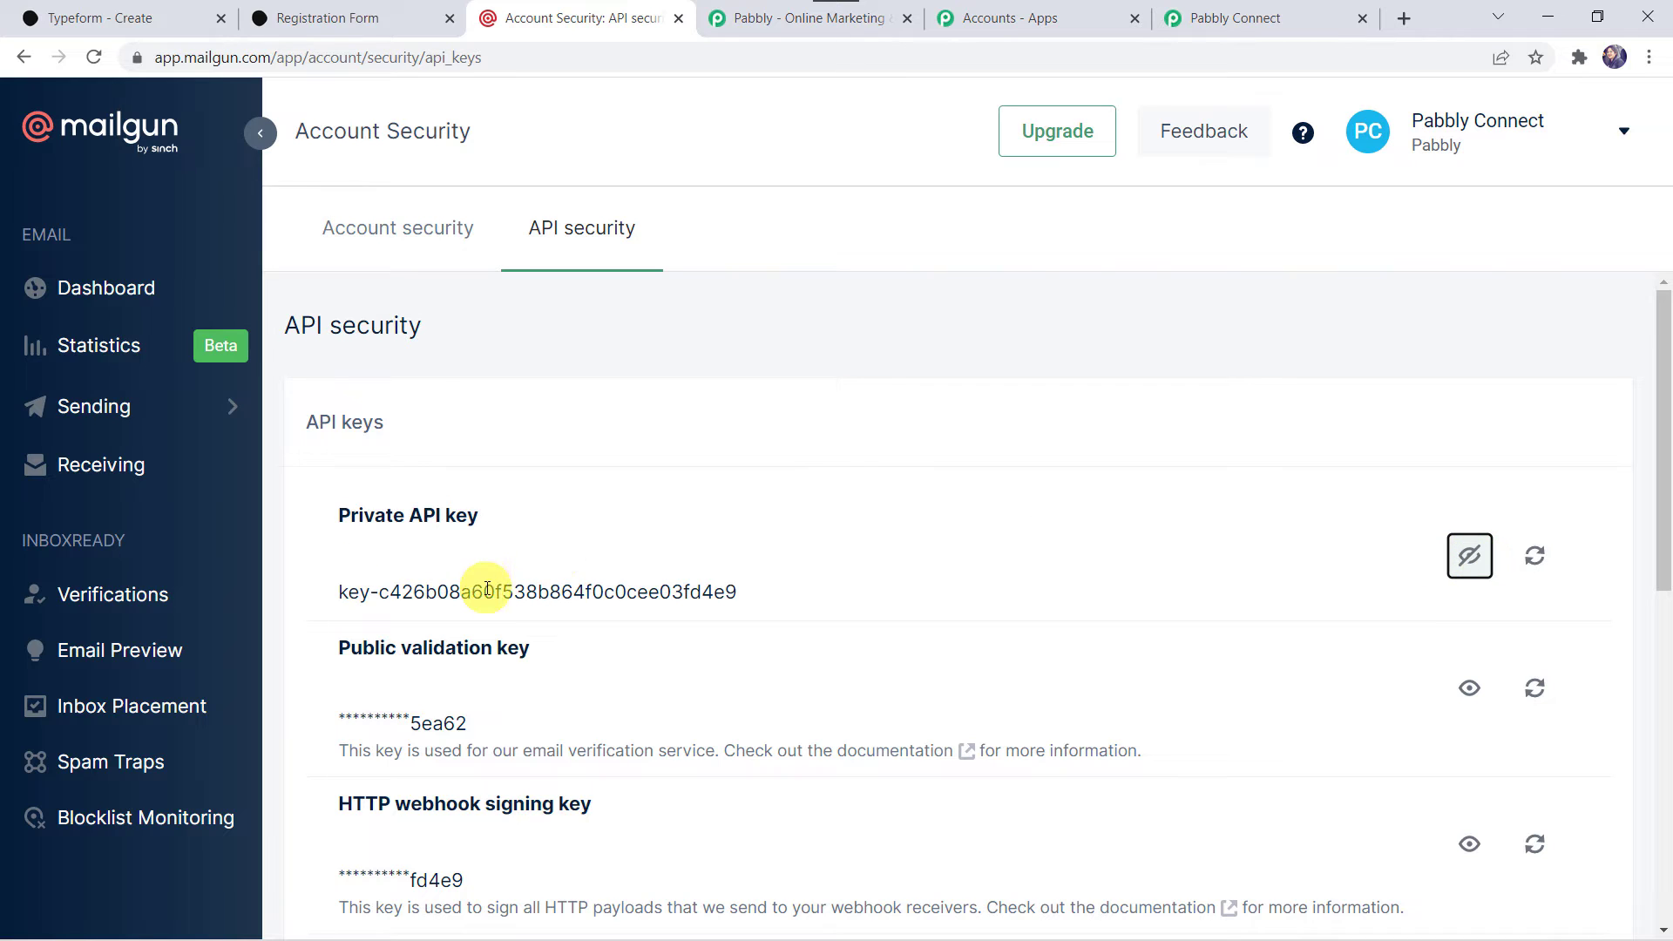
{"action": "left_click_drag", "start_coordinate": [340, 589], "coordinate": [723, 589]}
{"action": "right_click", "coordinate": [723, 594]}
{"action": "left_click", "coordinate": [768, 616]}
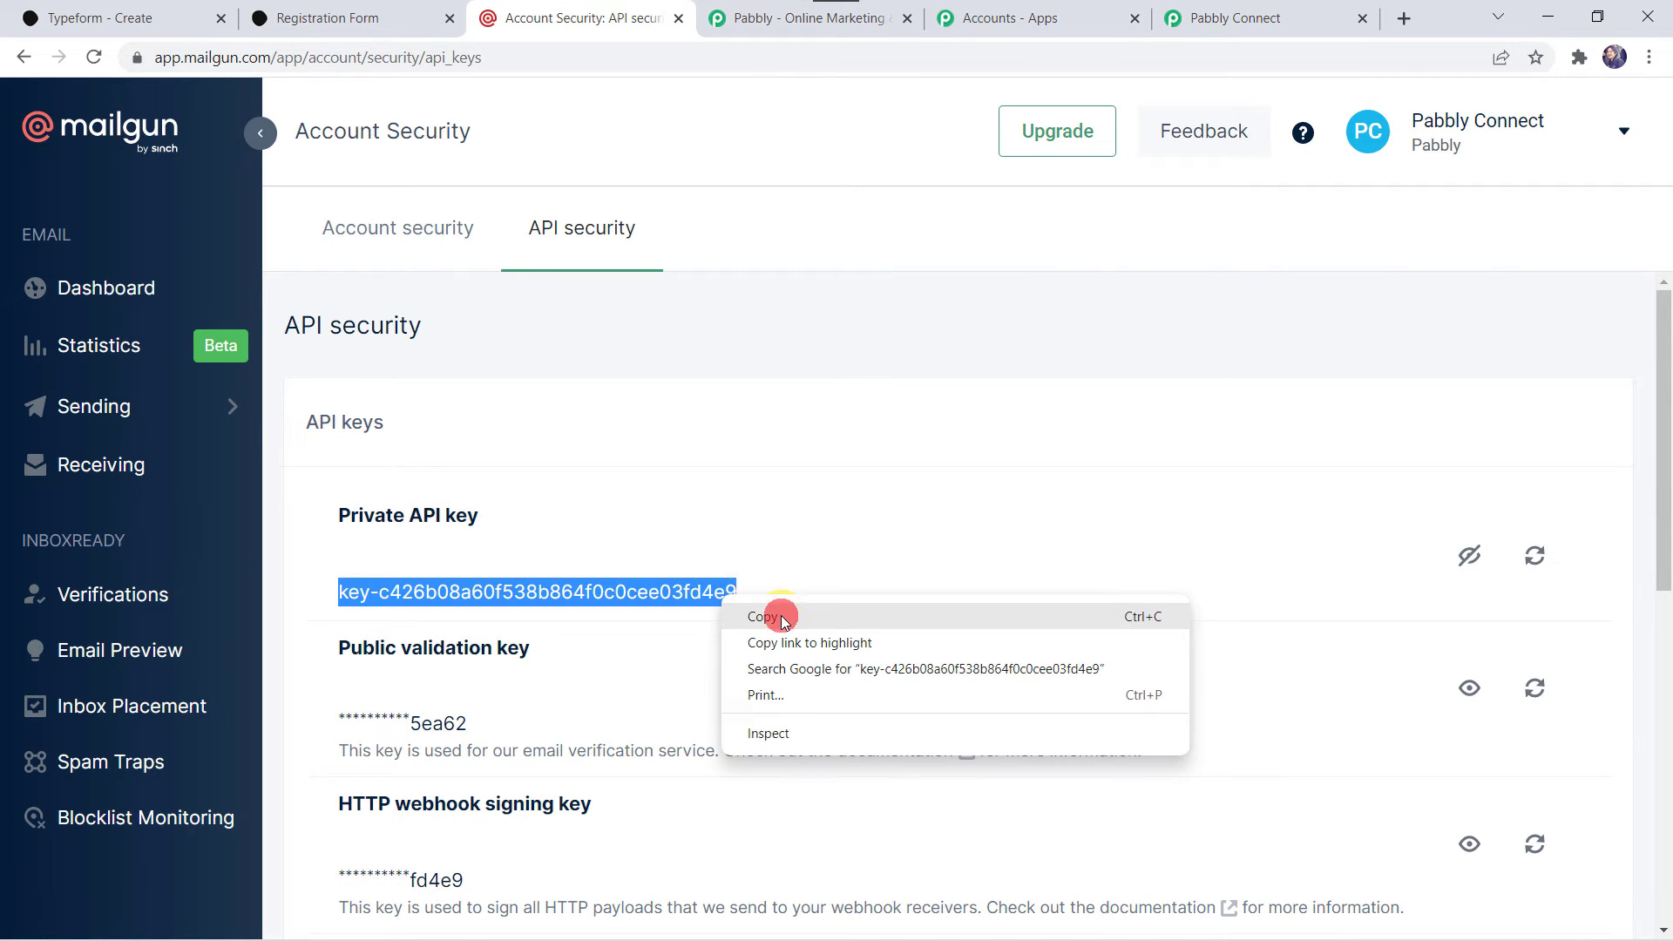
Return to Pabbly Connect and paste the copied key as the MailGun connection's Private API Key.
{"action": "left_click", "coordinate": [1213, 10]}
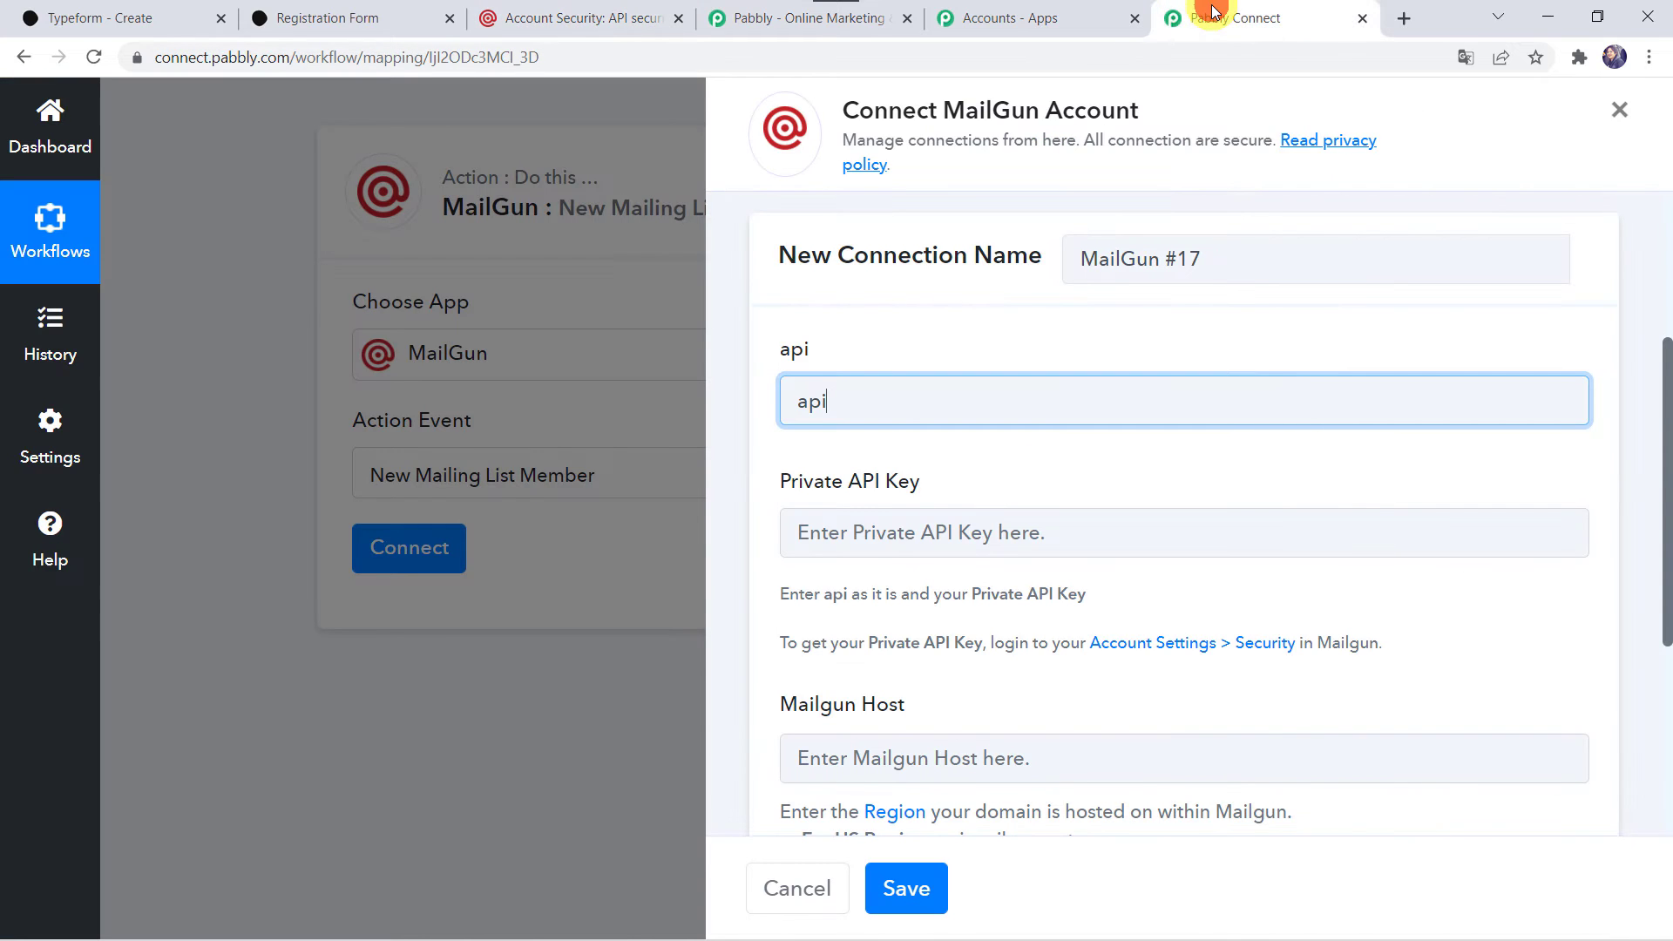
{"action": "left_click", "coordinate": [838, 525]}
{"action": "right_click", "coordinate": [841, 525]}
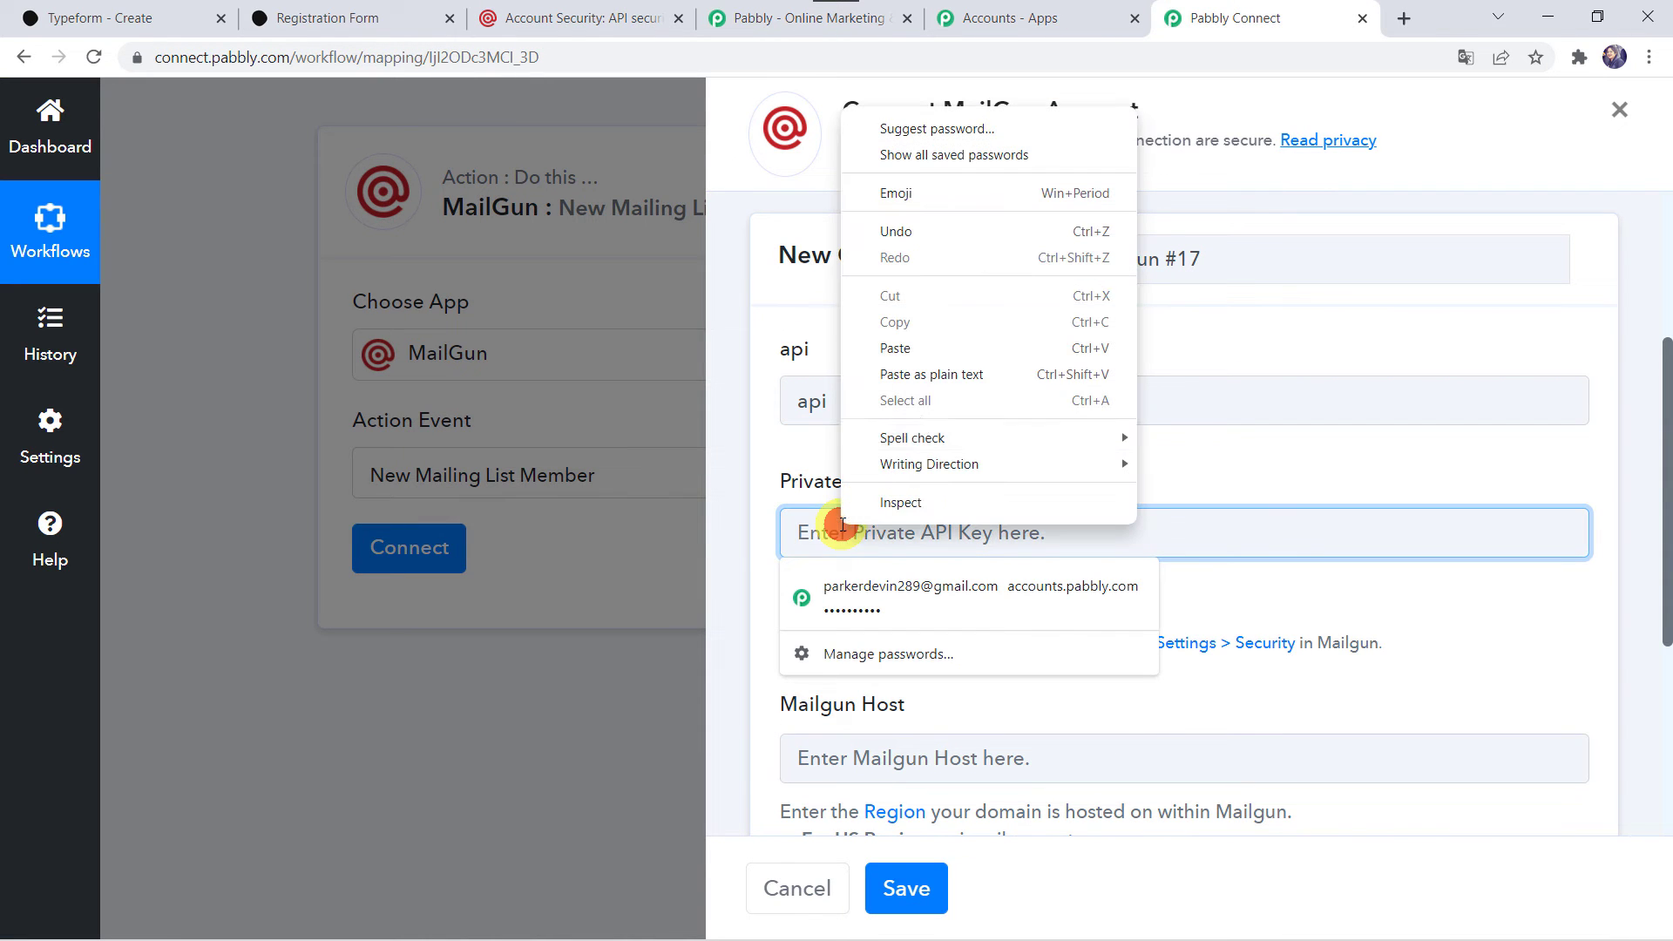
{"action": "left_click", "coordinate": [935, 349]}
Set the connection's Mailgun Host to the US region address, api.mailgun.net.
{"action": "scroll", "coordinate": [966, 587], "scroll_direction": "down", "scroll_amount": 3}
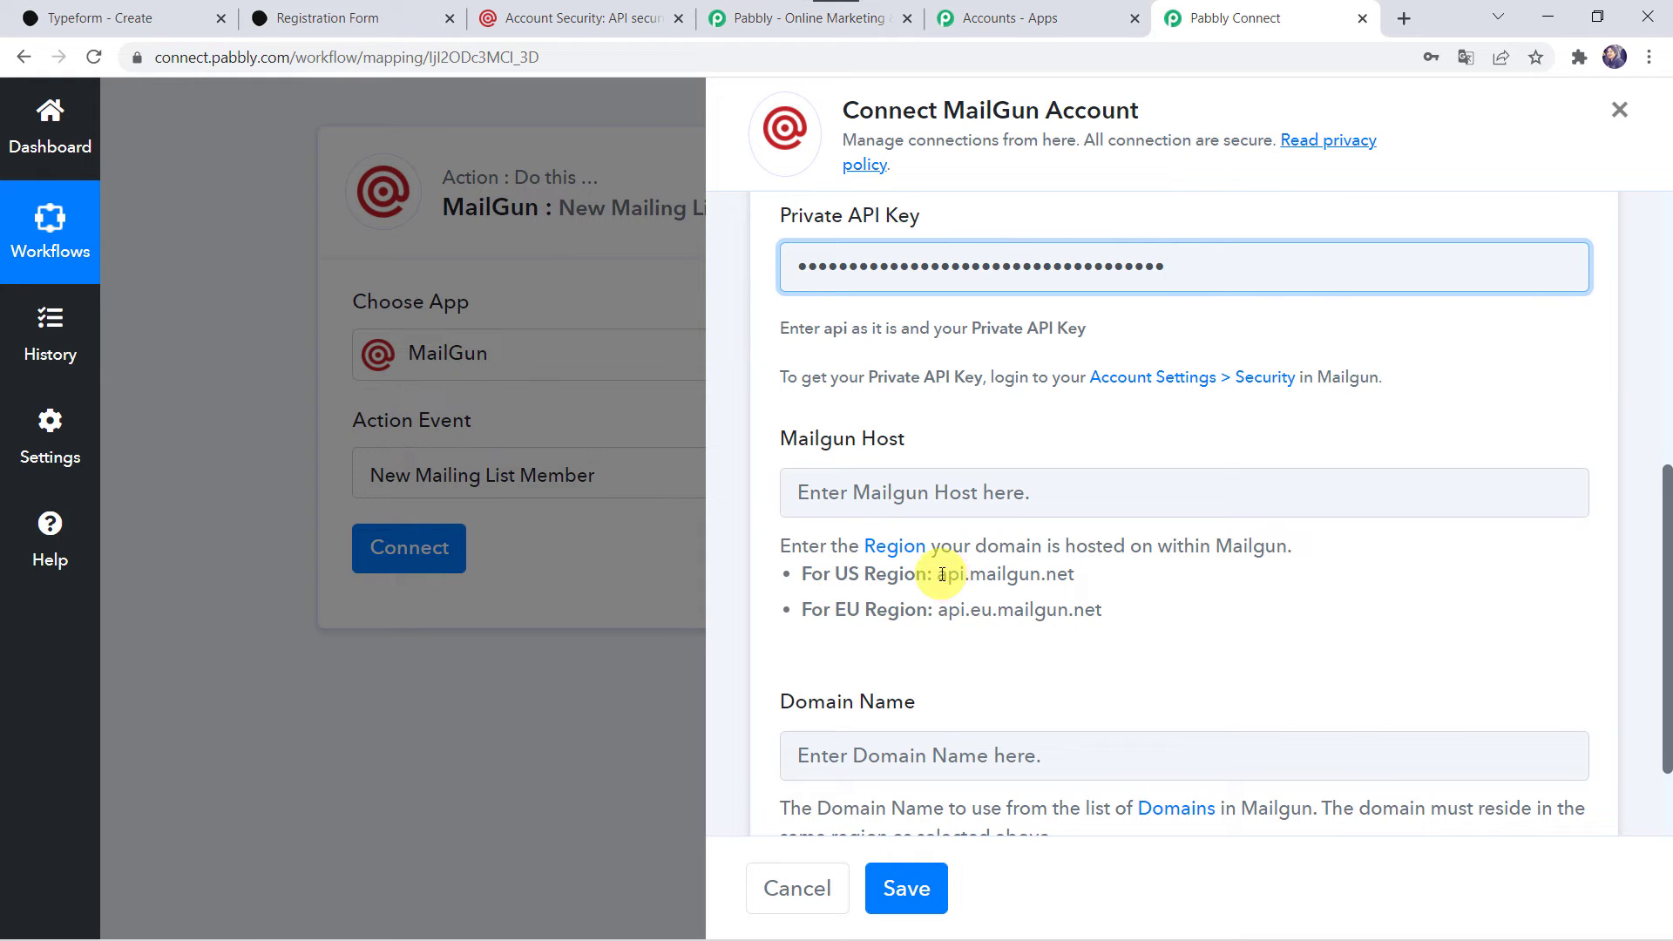
{"action": "left_click_drag", "start_coordinate": [937, 575], "coordinate": [1103, 582]}
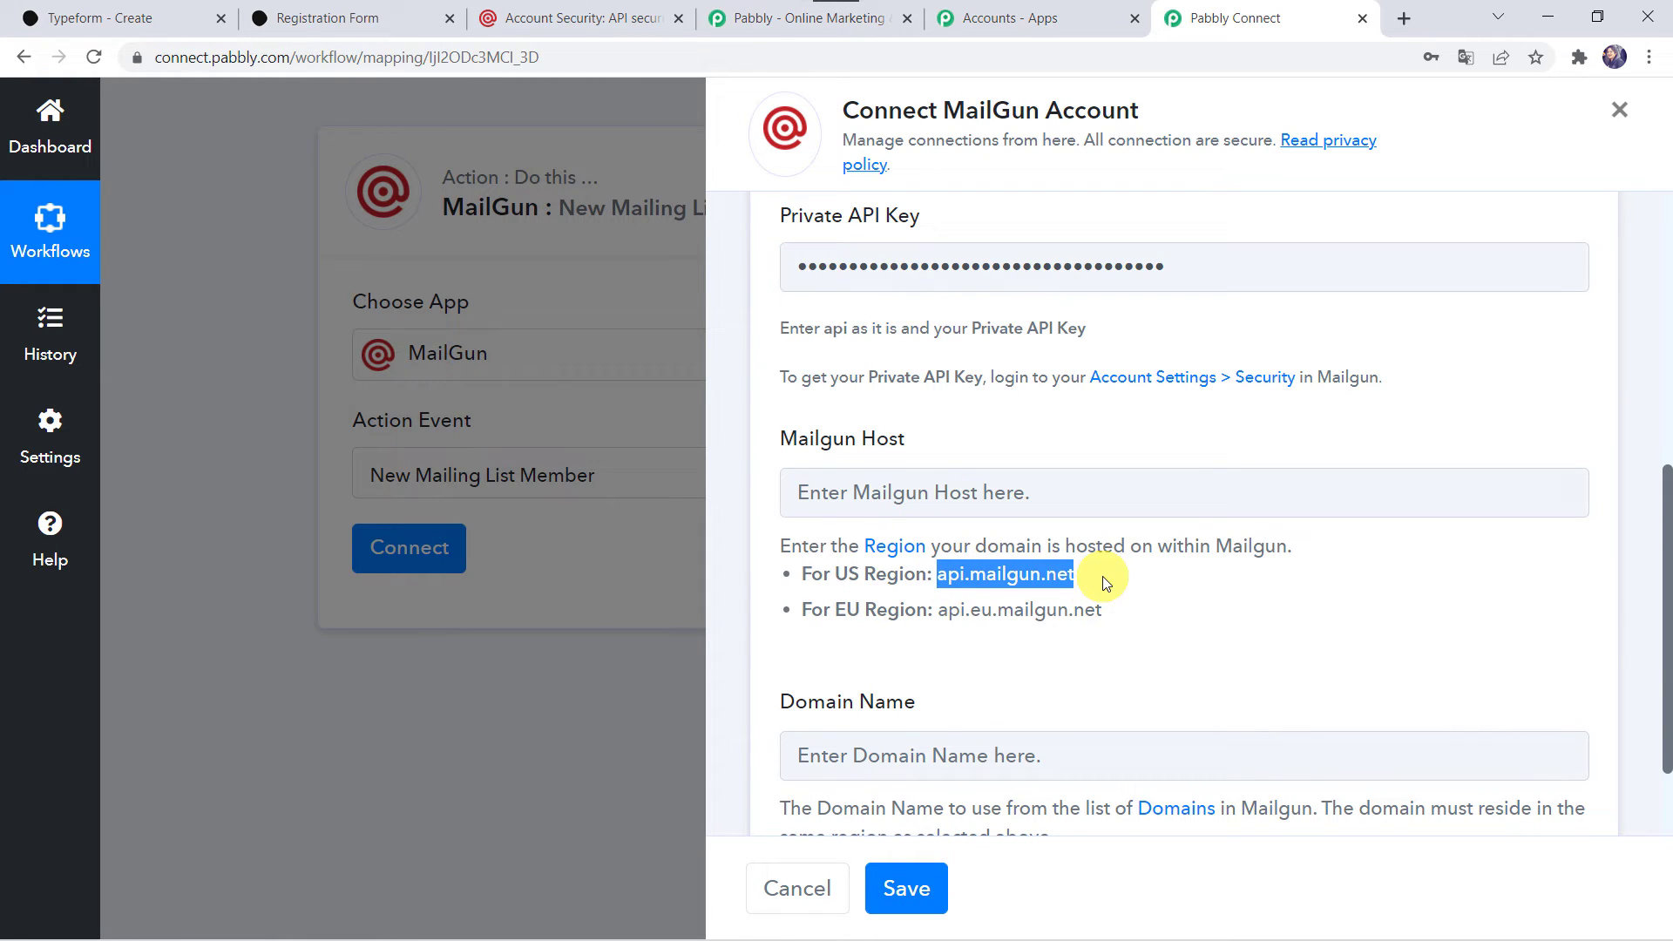
{"action": "left_click", "coordinate": [876, 503]}
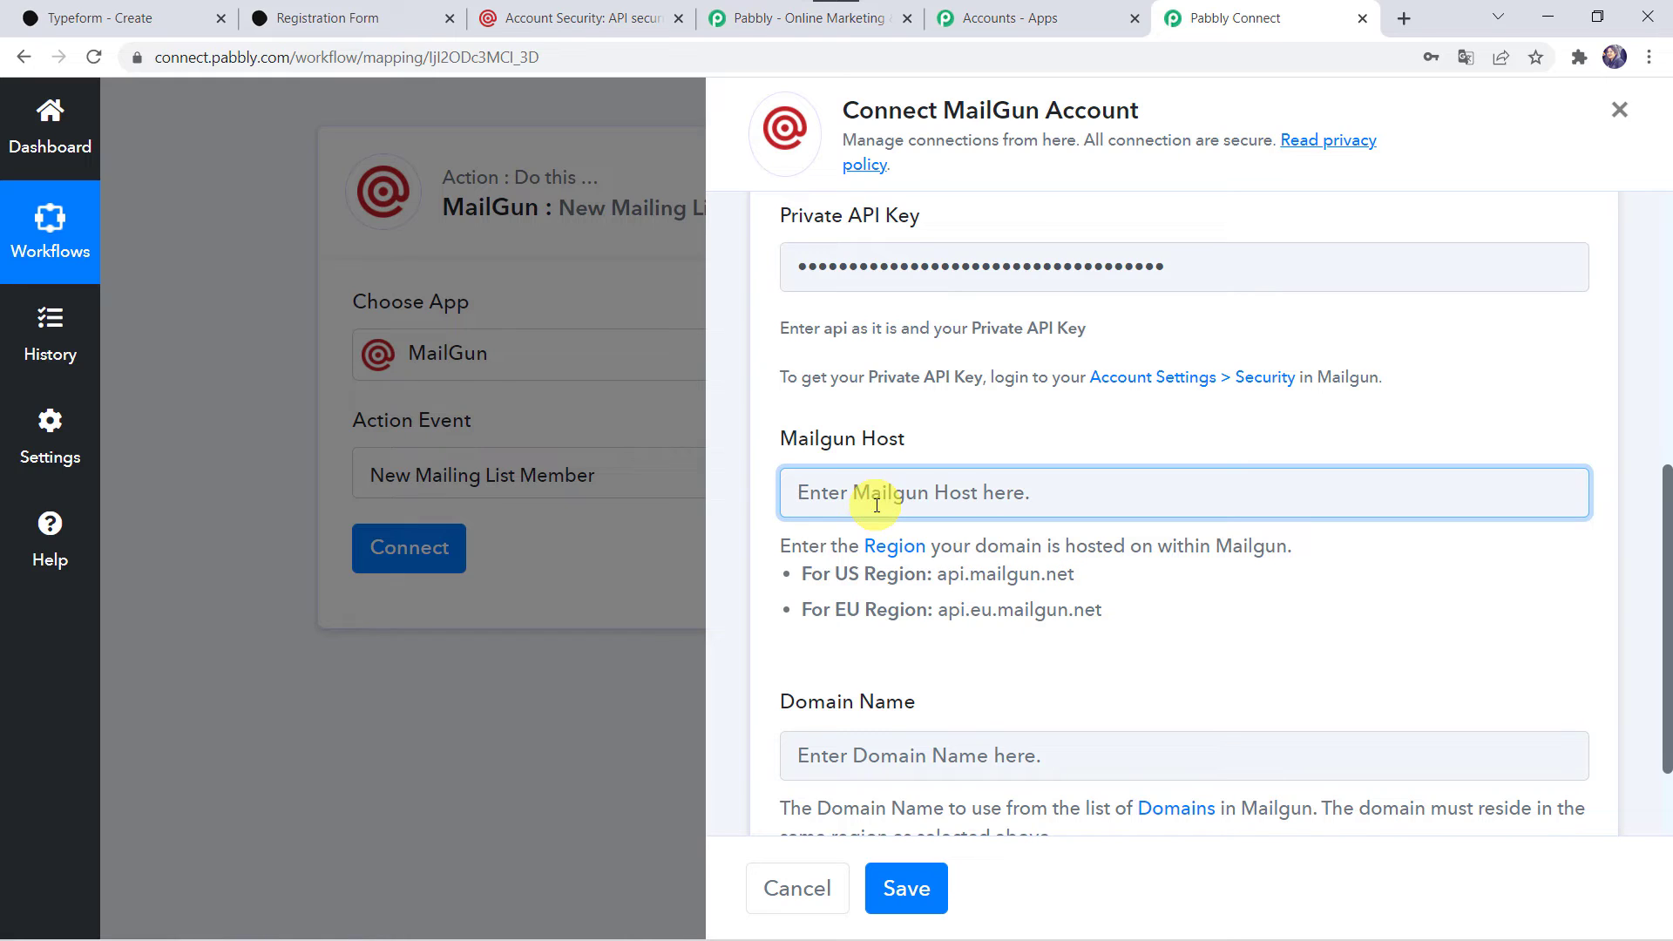
{"action": "key", "text": "ctrl+v"}
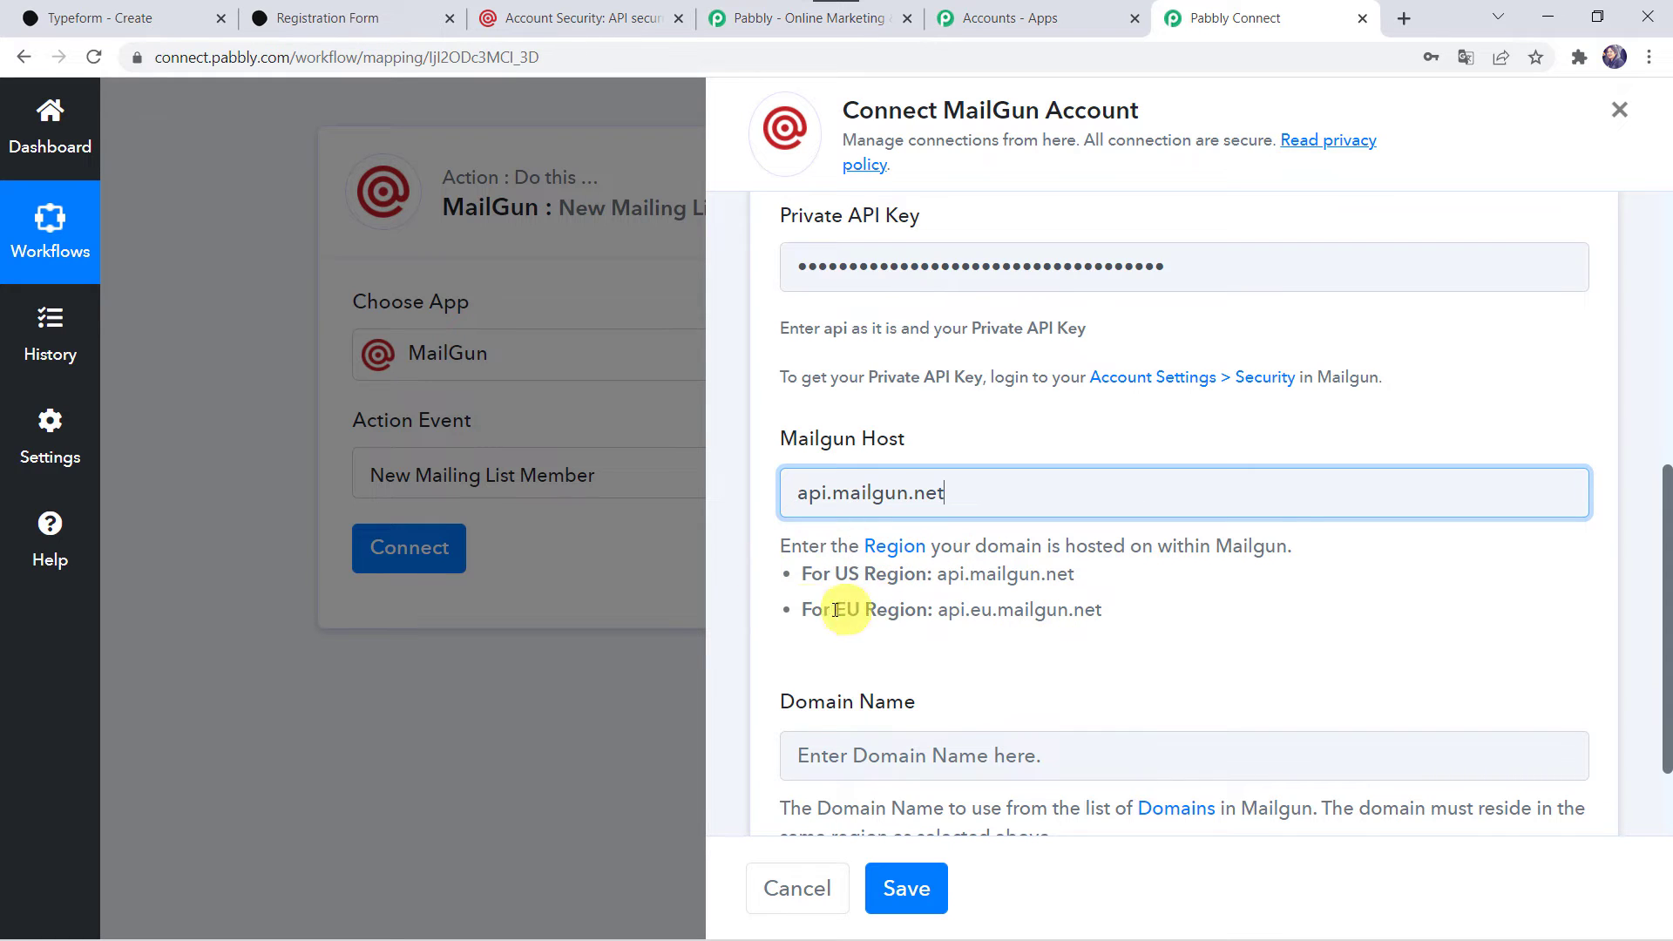
Switch to Mailgun, open the US sandbox domain from the sending domains, and copy its full domain name.
{"action": "scroll", "coordinate": [801, 620], "scroll_direction": "down", "scroll_amount": 2}
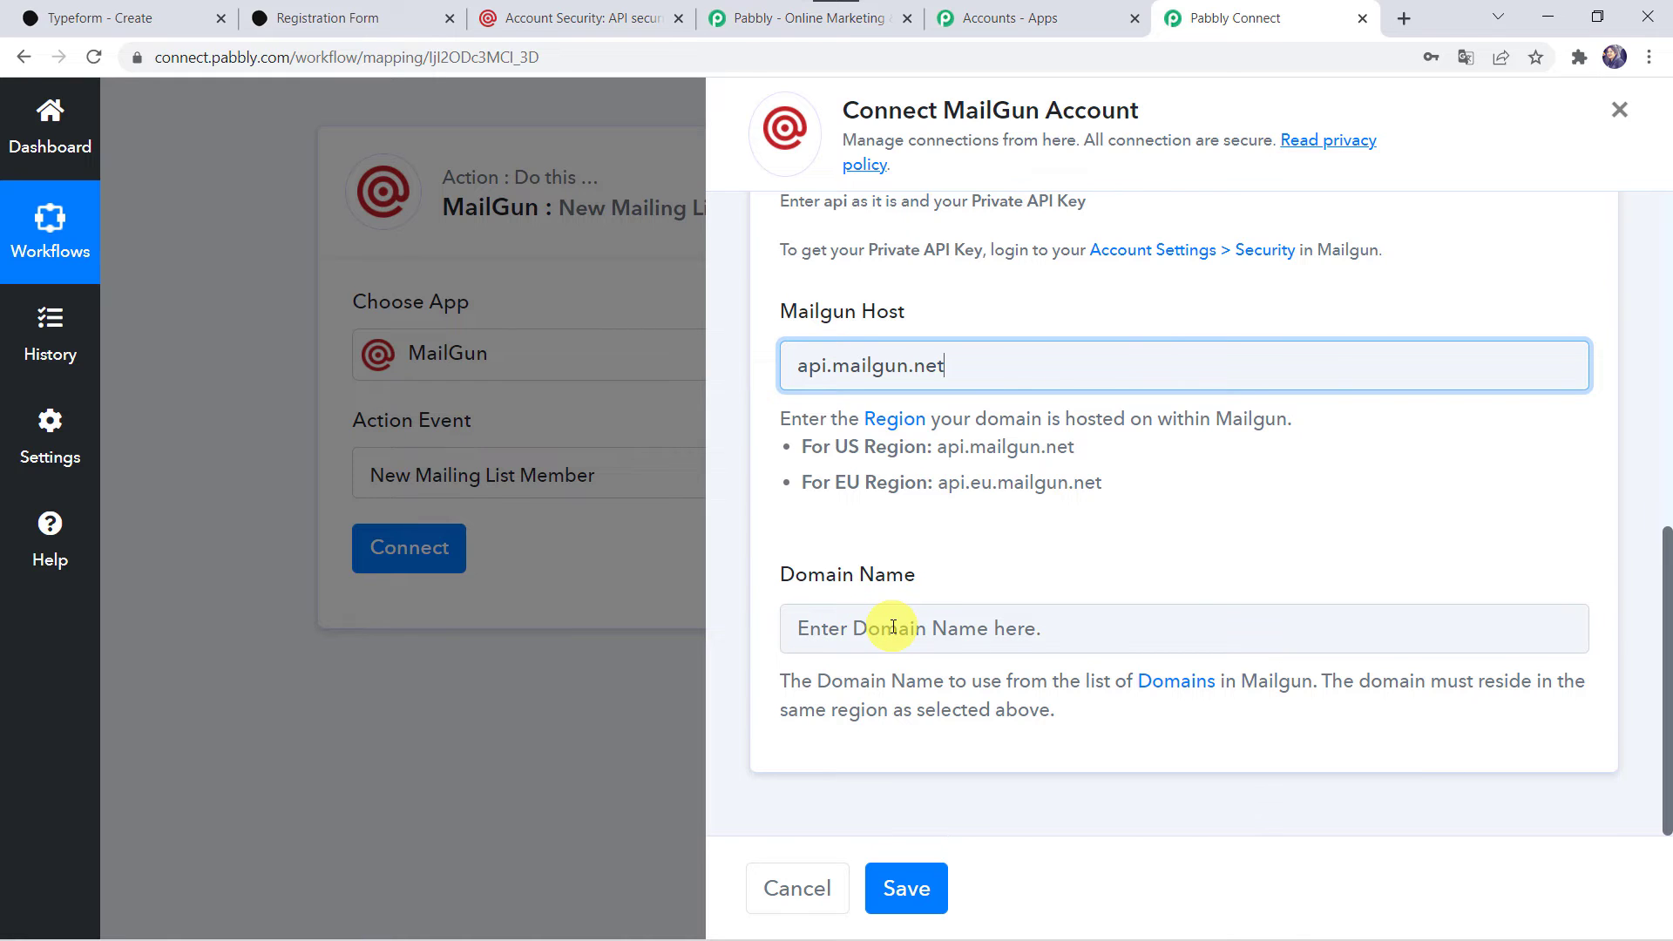
{"action": "left_click", "coordinate": [608, 21]}
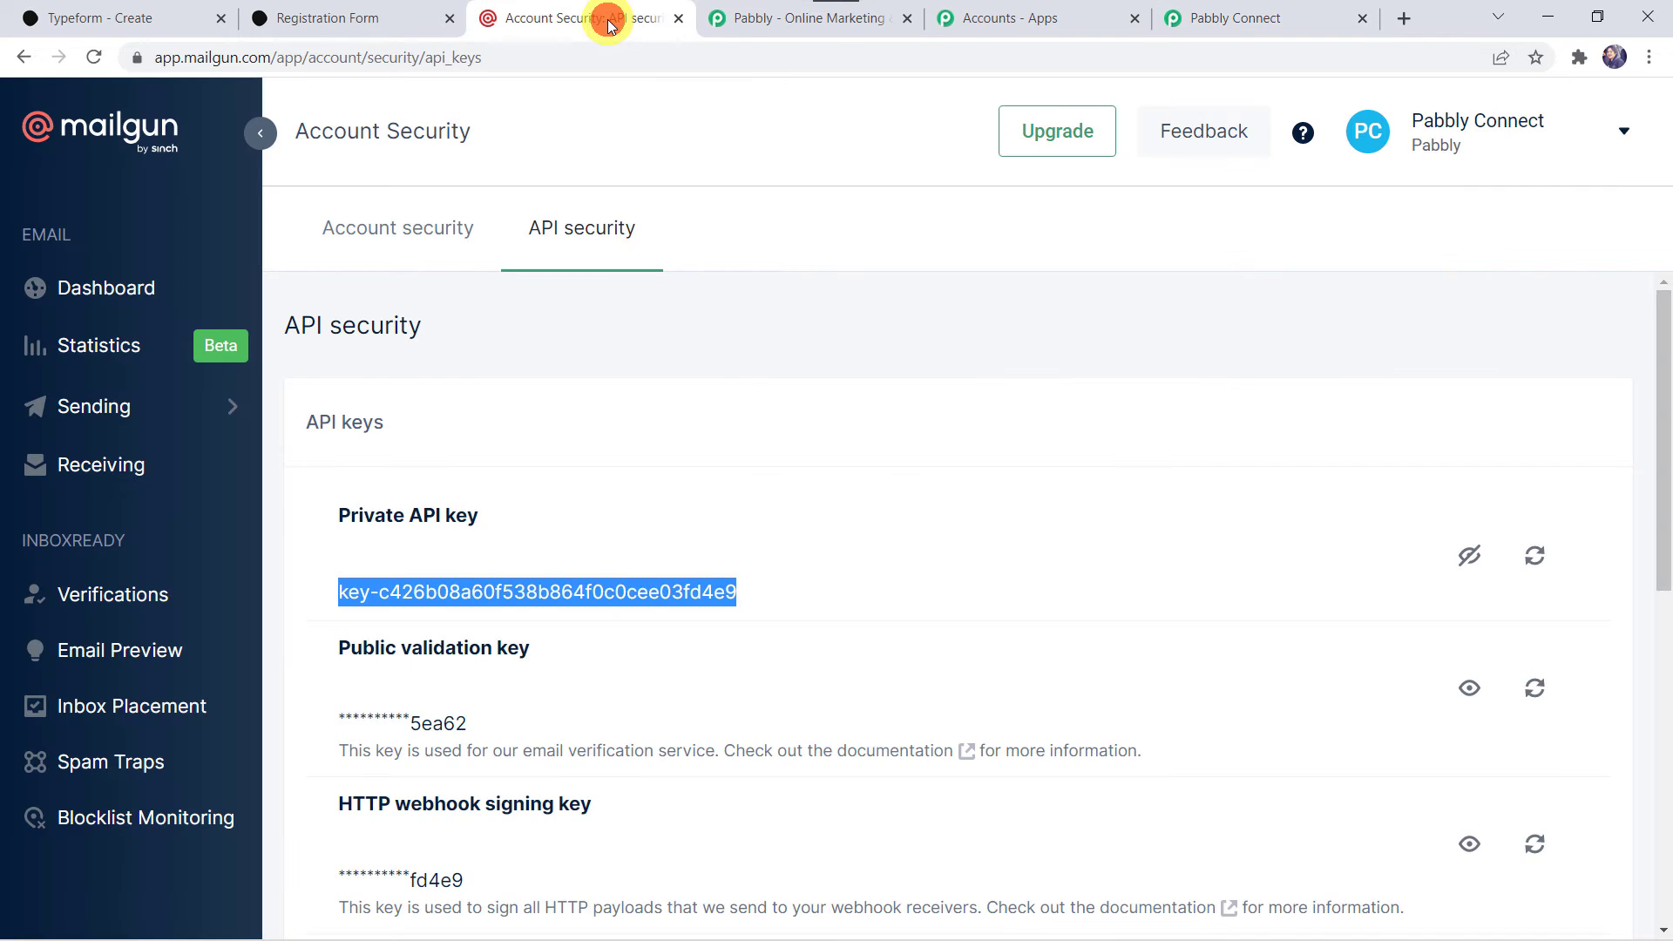
{"action": "left_click", "coordinate": [116, 410]}
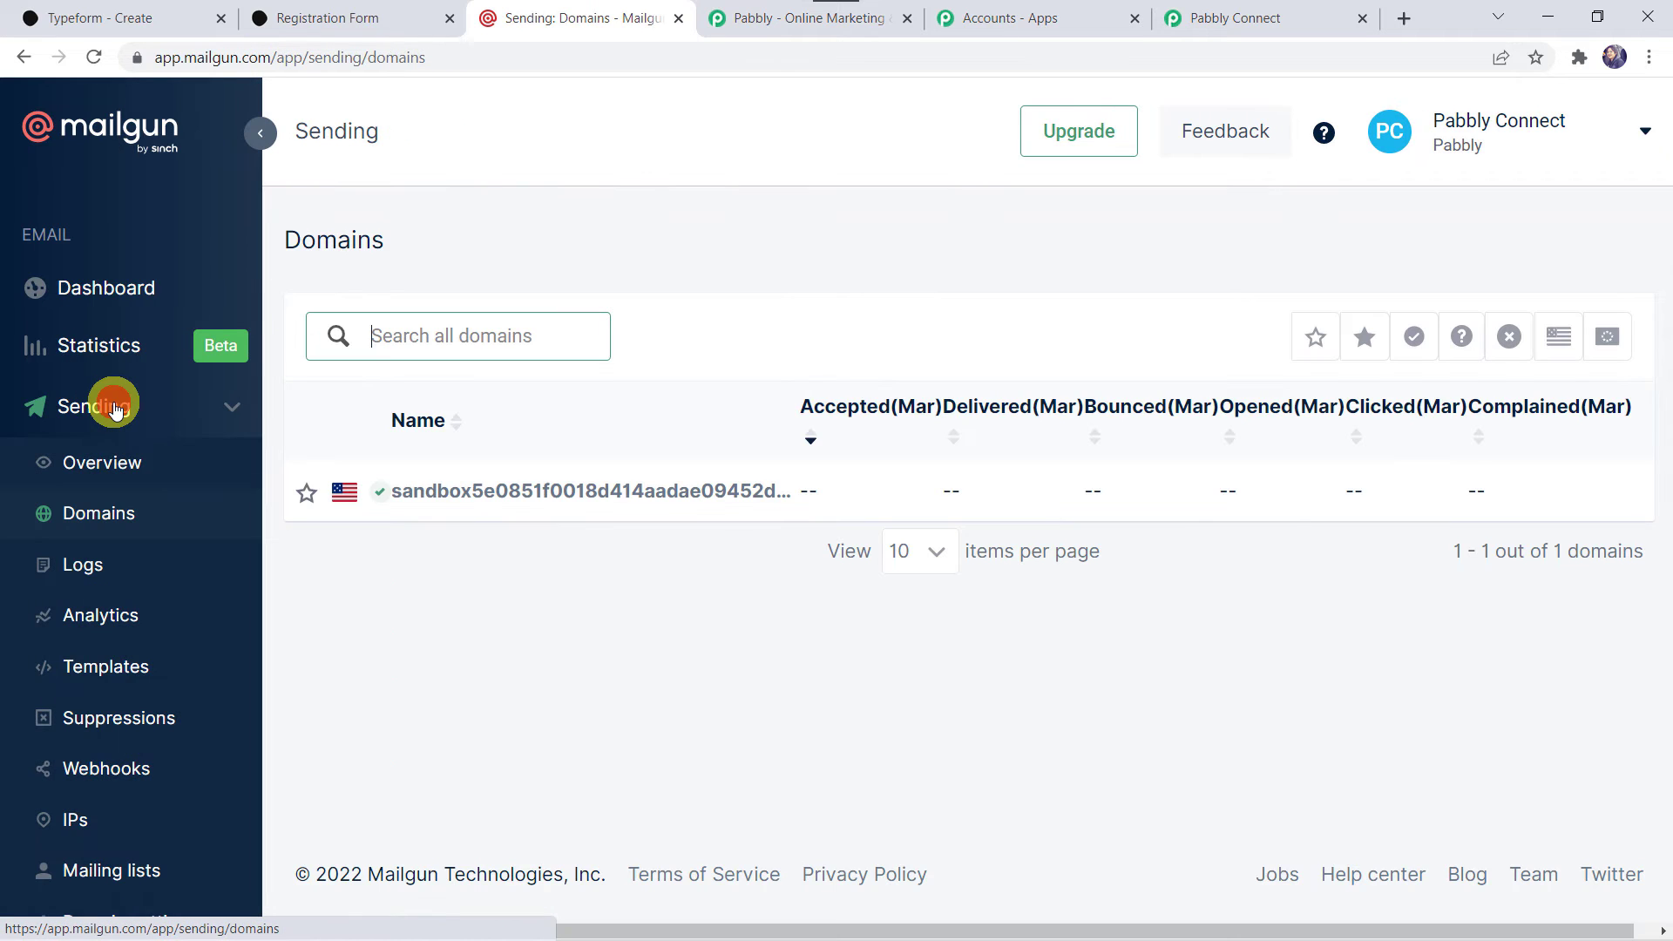
{"action": "left_click", "coordinate": [443, 492]}
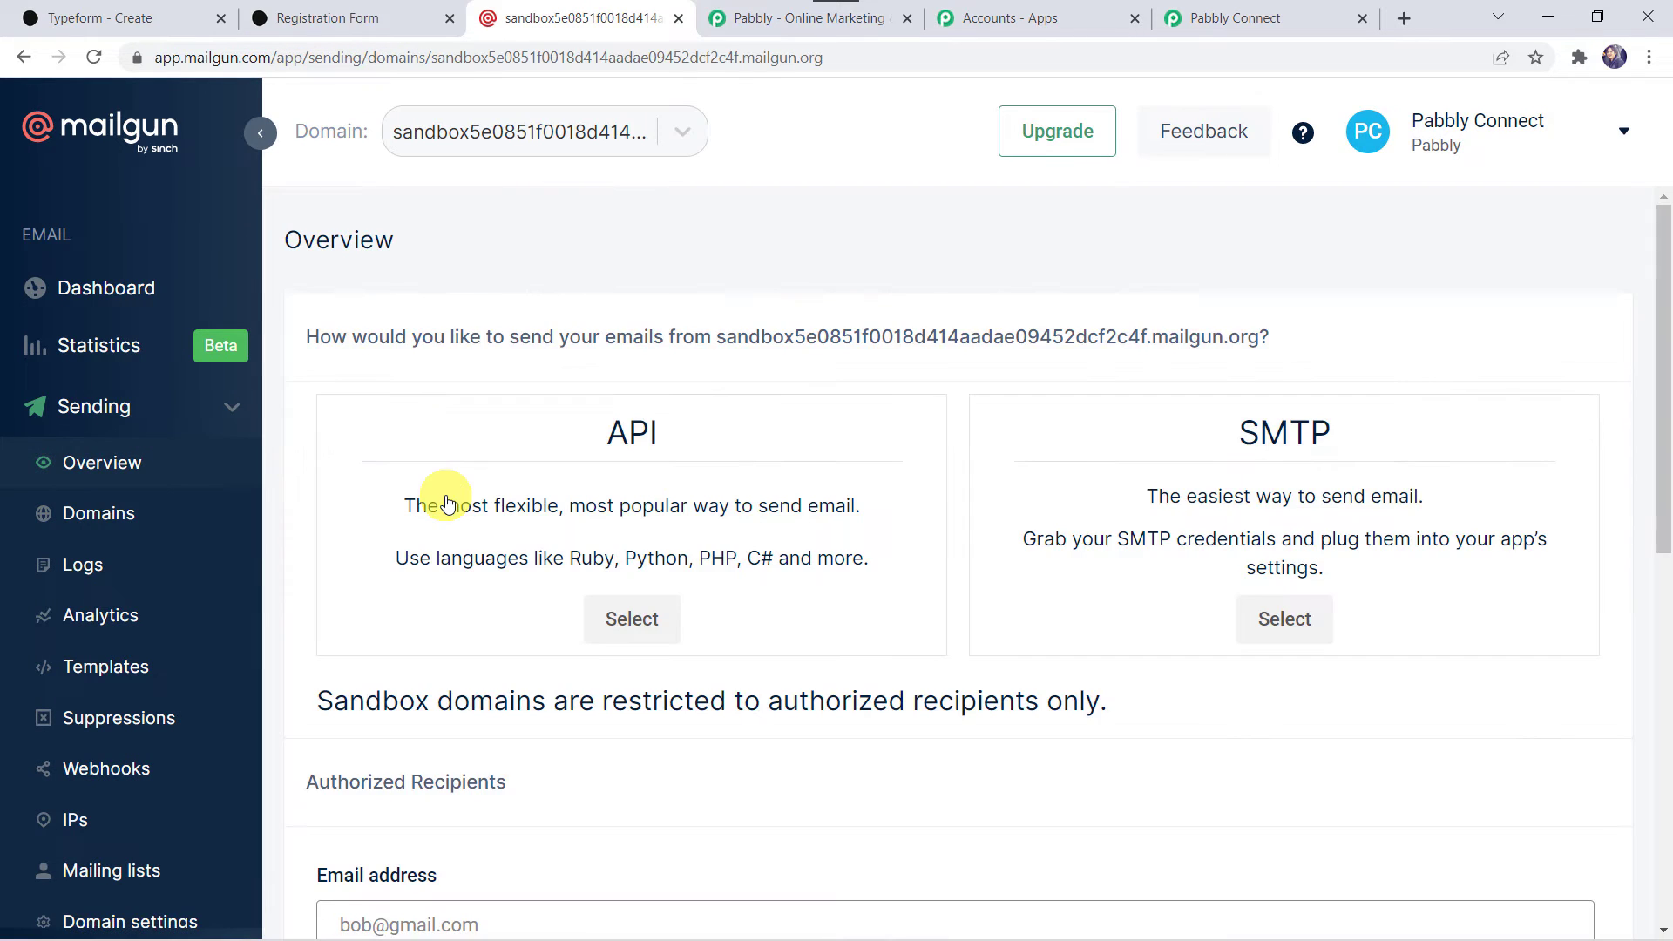
{"action": "left_click_drag", "start_coordinate": [720, 336], "coordinate": [1265, 352]}
{"action": "right_click", "coordinate": [1237, 347]}
{"action": "left_click", "coordinate": [1132, 359]}
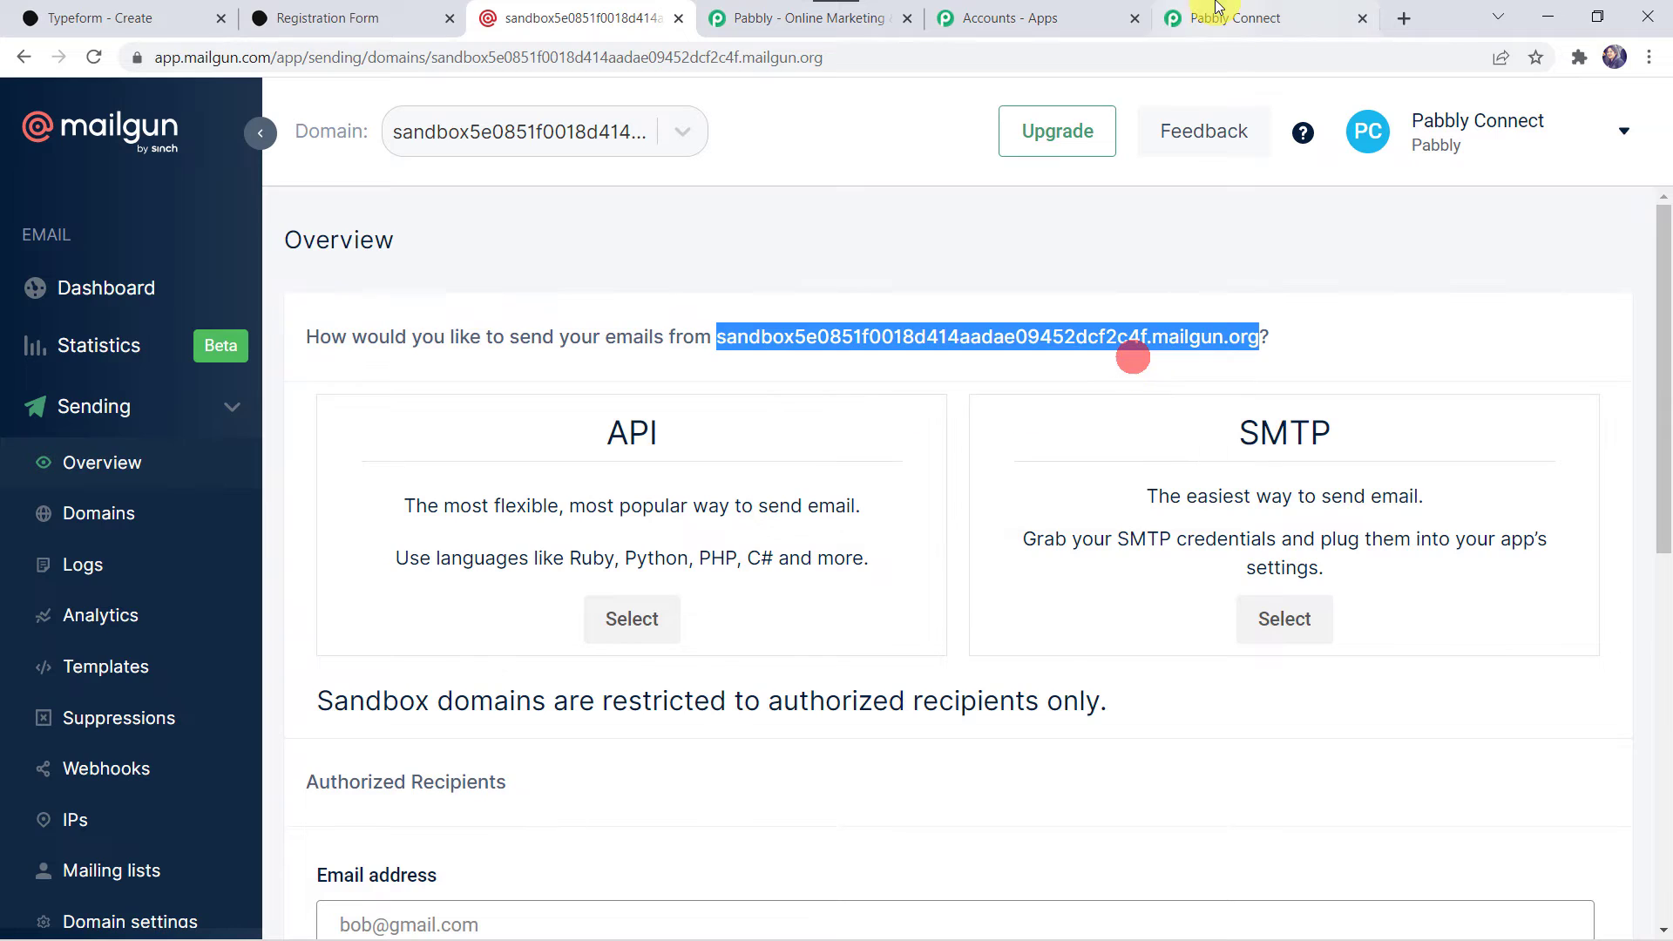
Return to Pabbly Connect, paste the copied sandbox domain as the connection's Domain Name, and save the MailGun connection.
{"action": "left_click", "coordinate": [1217, 12]}
{"action": "left_click", "coordinate": [849, 624]}
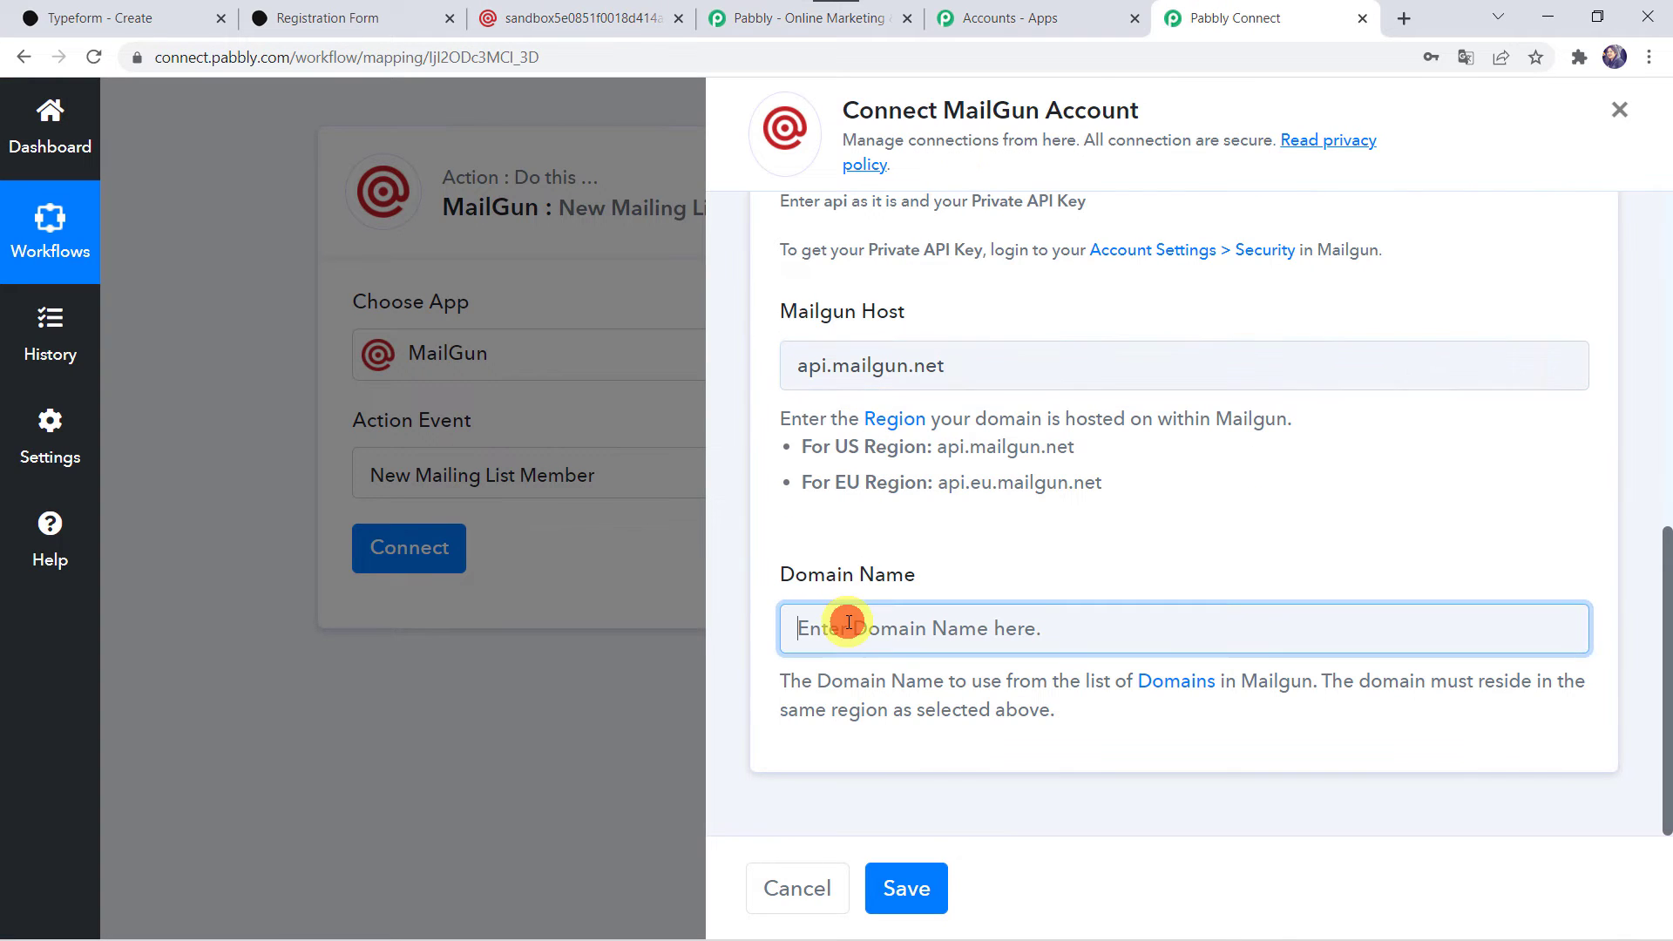
{"action": "right_click", "coordinate": [848, 623]}
{"action": "left_click", "coordinate": [902, 441]}
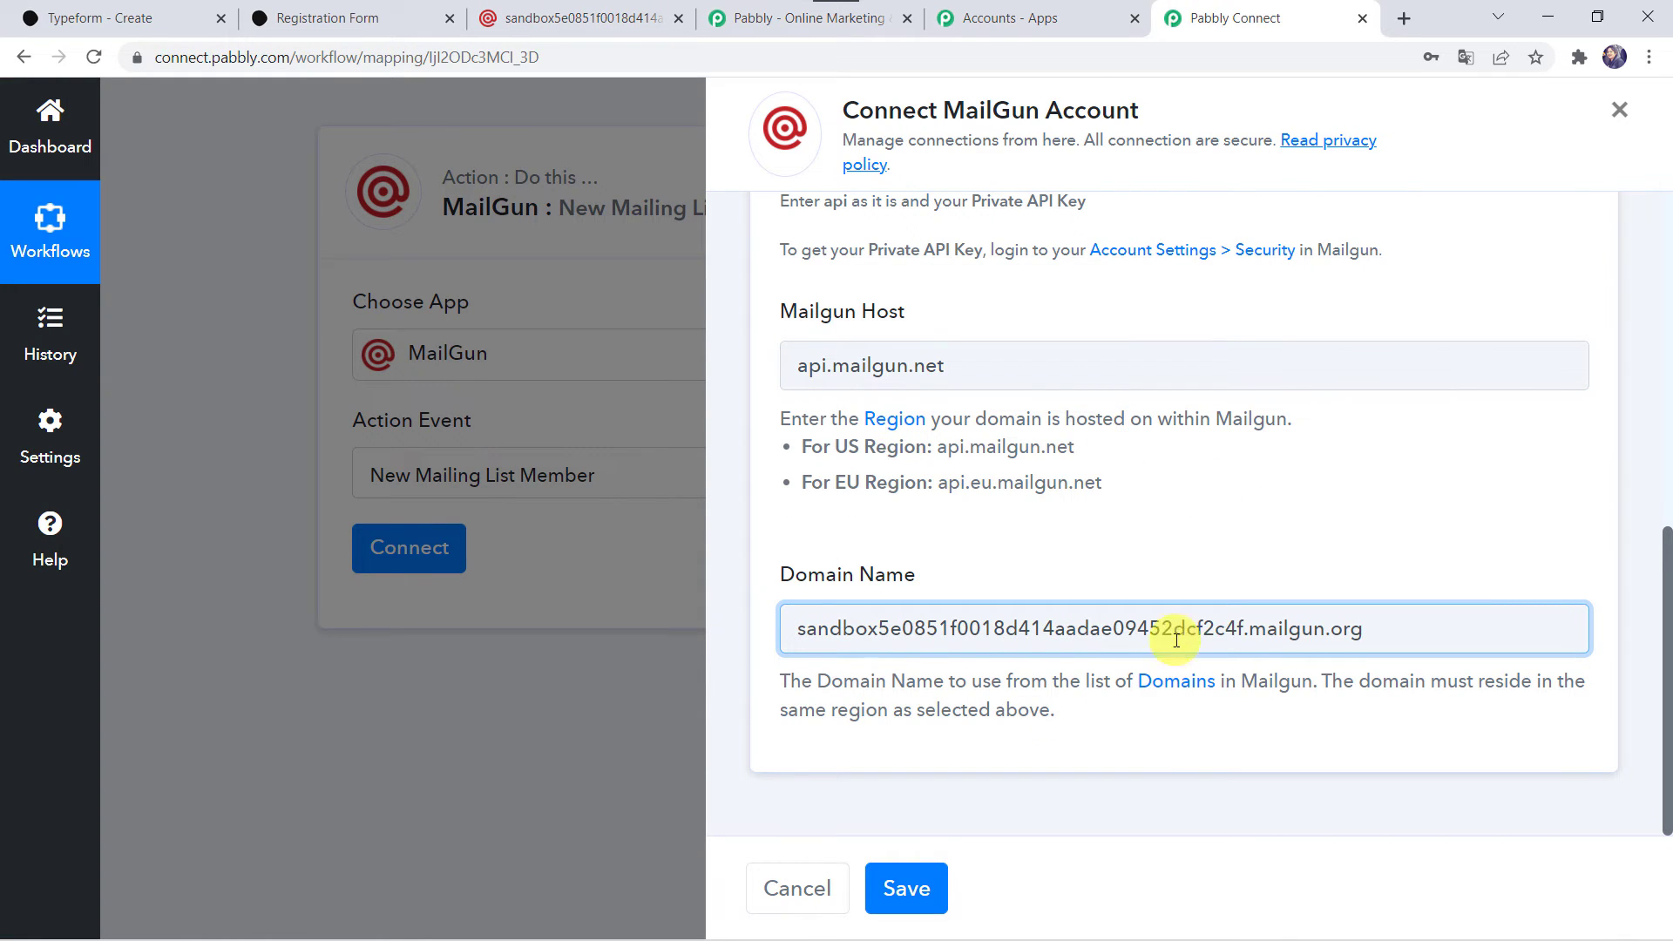
{"action": "left_click", "coordinate": [925, 894]}
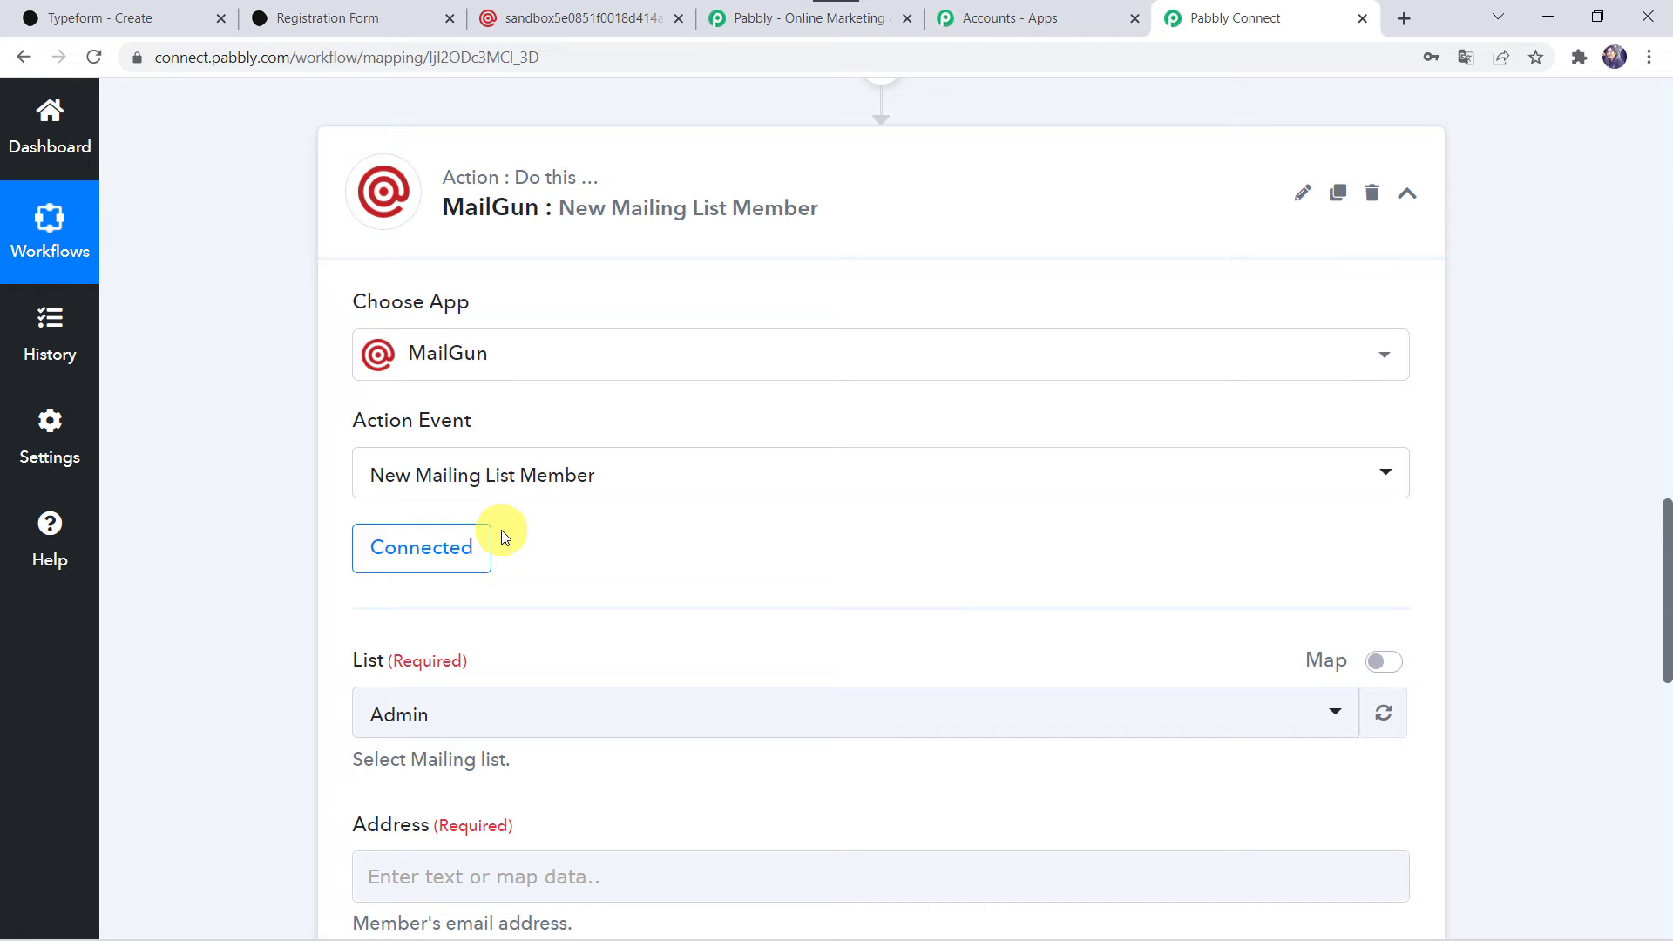
Switch to Mailgun's mailing lists and open the Typeform Leads list to examine its recipients.
{"action": "scroll", "coordinate": [500, 530], "scroll_direction": "down", "scroll_amount": 2}
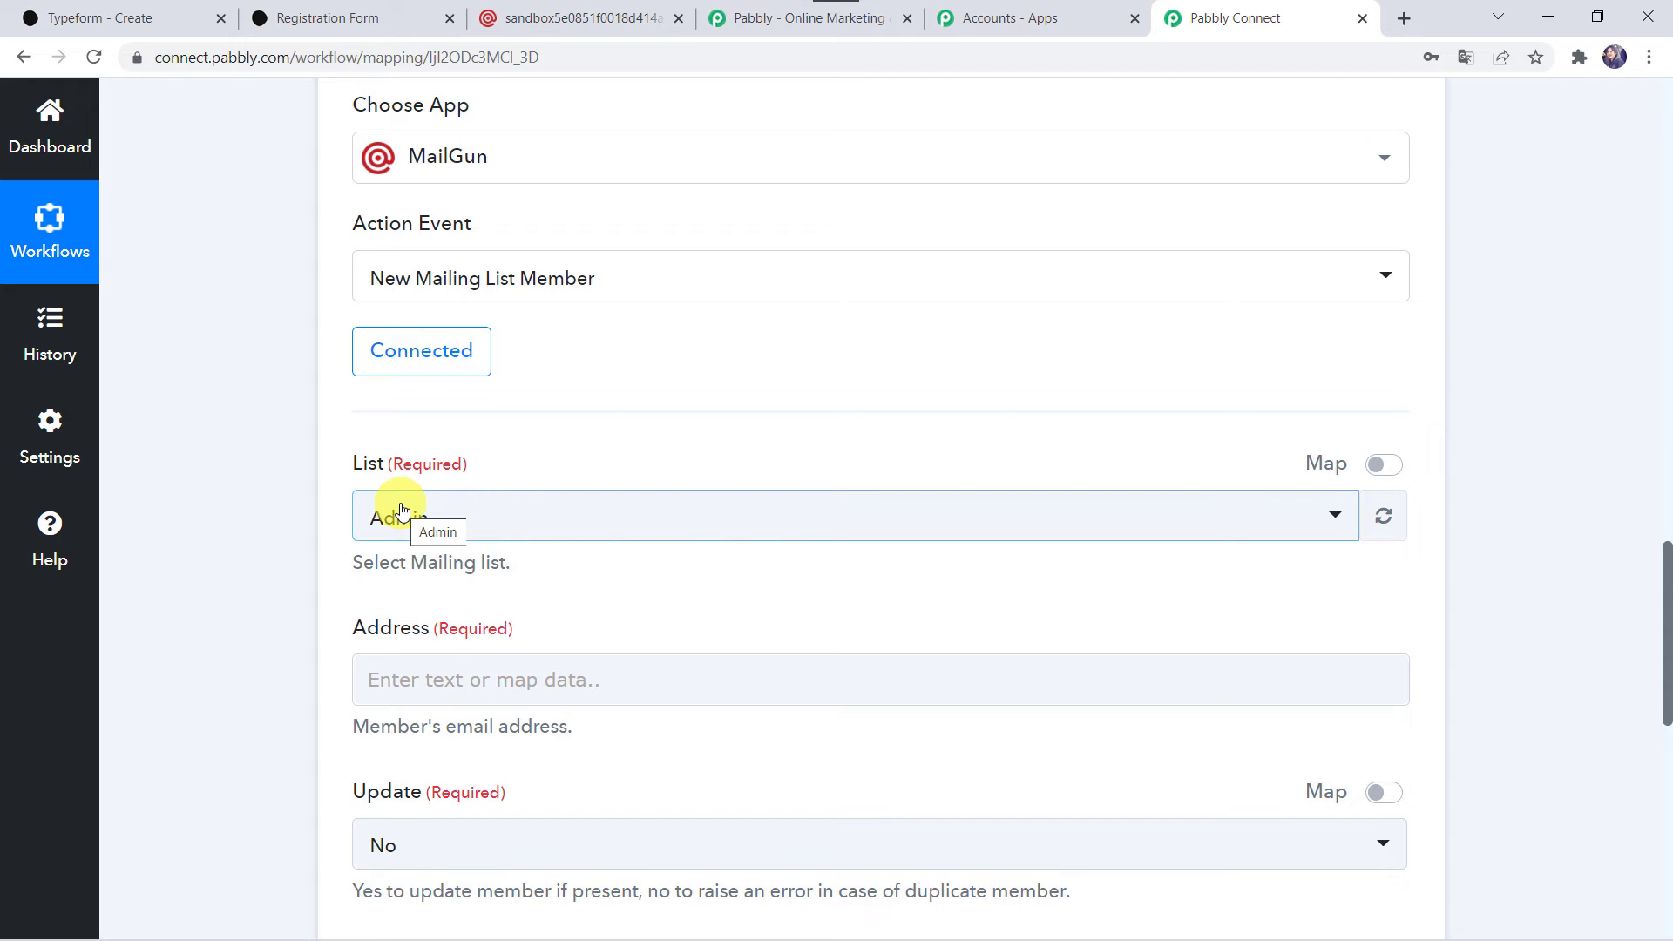
{"action": "left_click", "coordinate": [585, 8]}
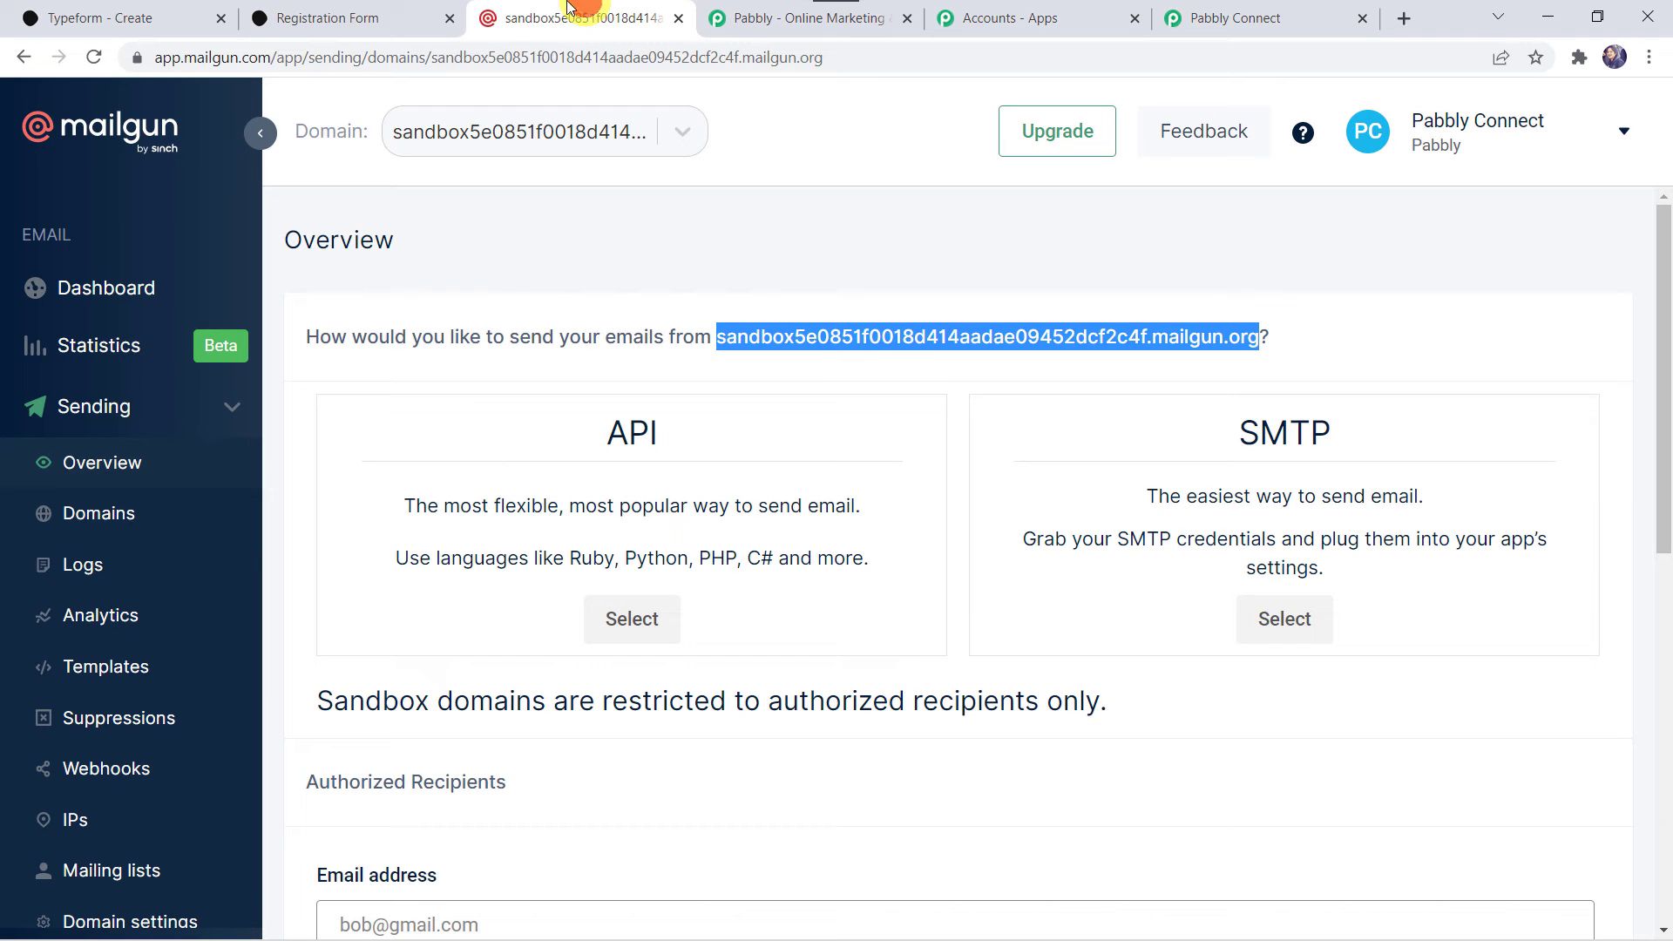
{"action": "scroll", "coordinate": [86, 712], "scroll_direction": "down", "scroll_amount": 1}
{"action": "scroll", "coordinate": [86, 713], "scroll_direction": "down", "scroll_amount": 2}
{"action": "left_click", "coordinate": [90, 711]}
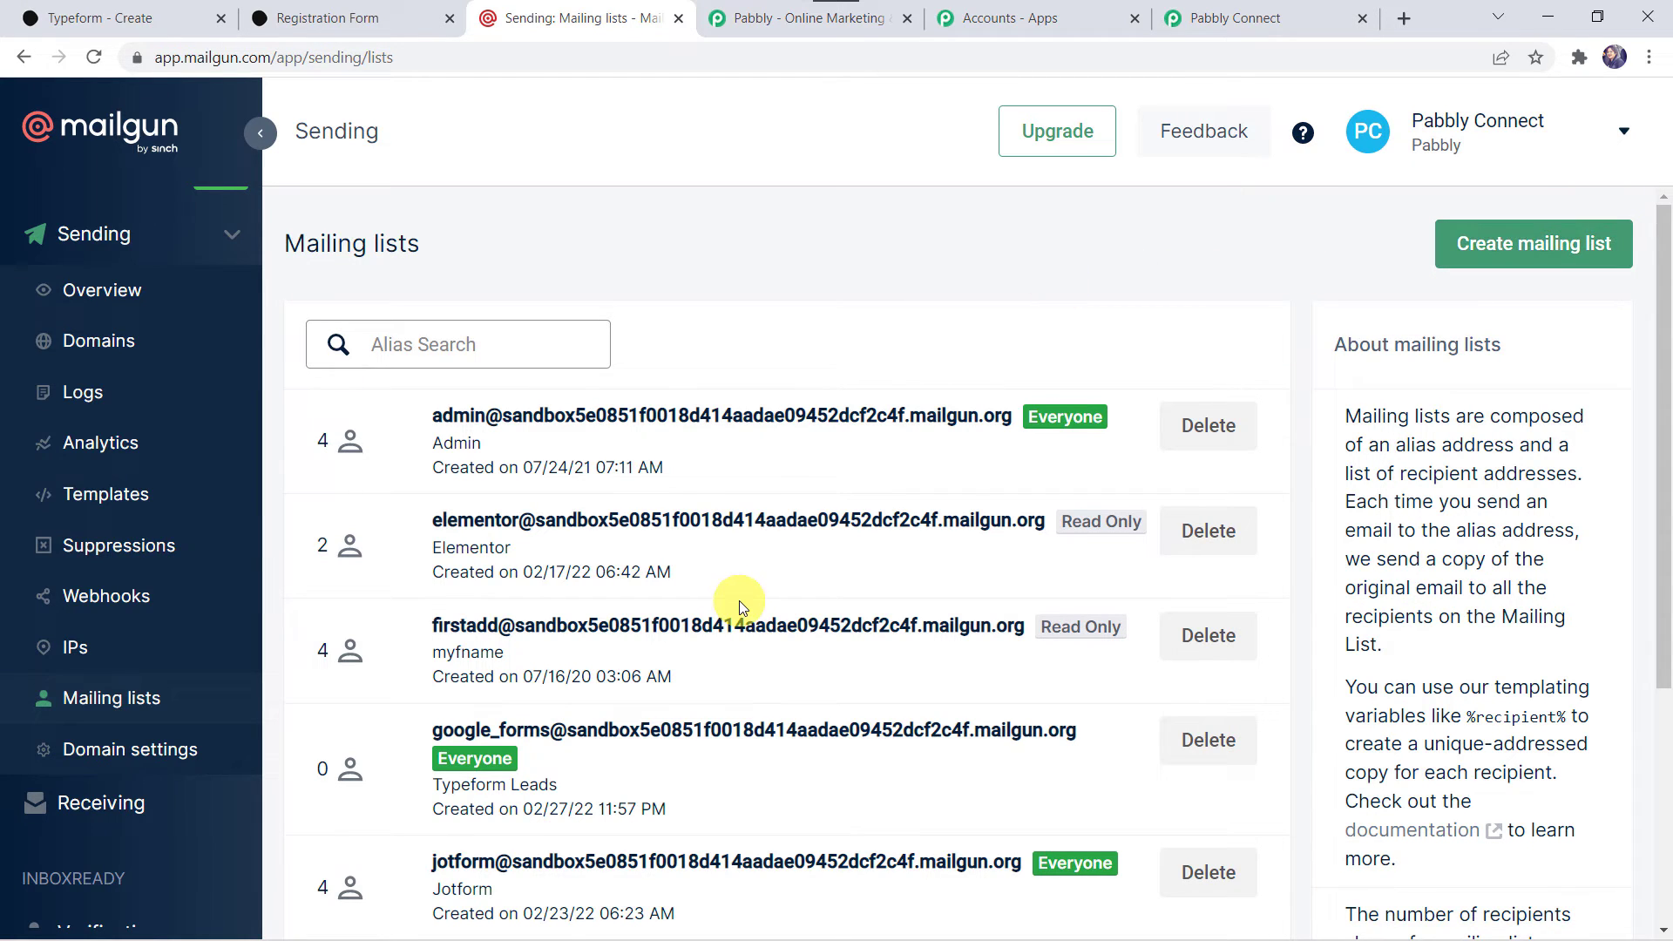
{"action": "scroll", "coordinate": [740, 593], "scroll_direction": "down", "scroll_amount": 2}
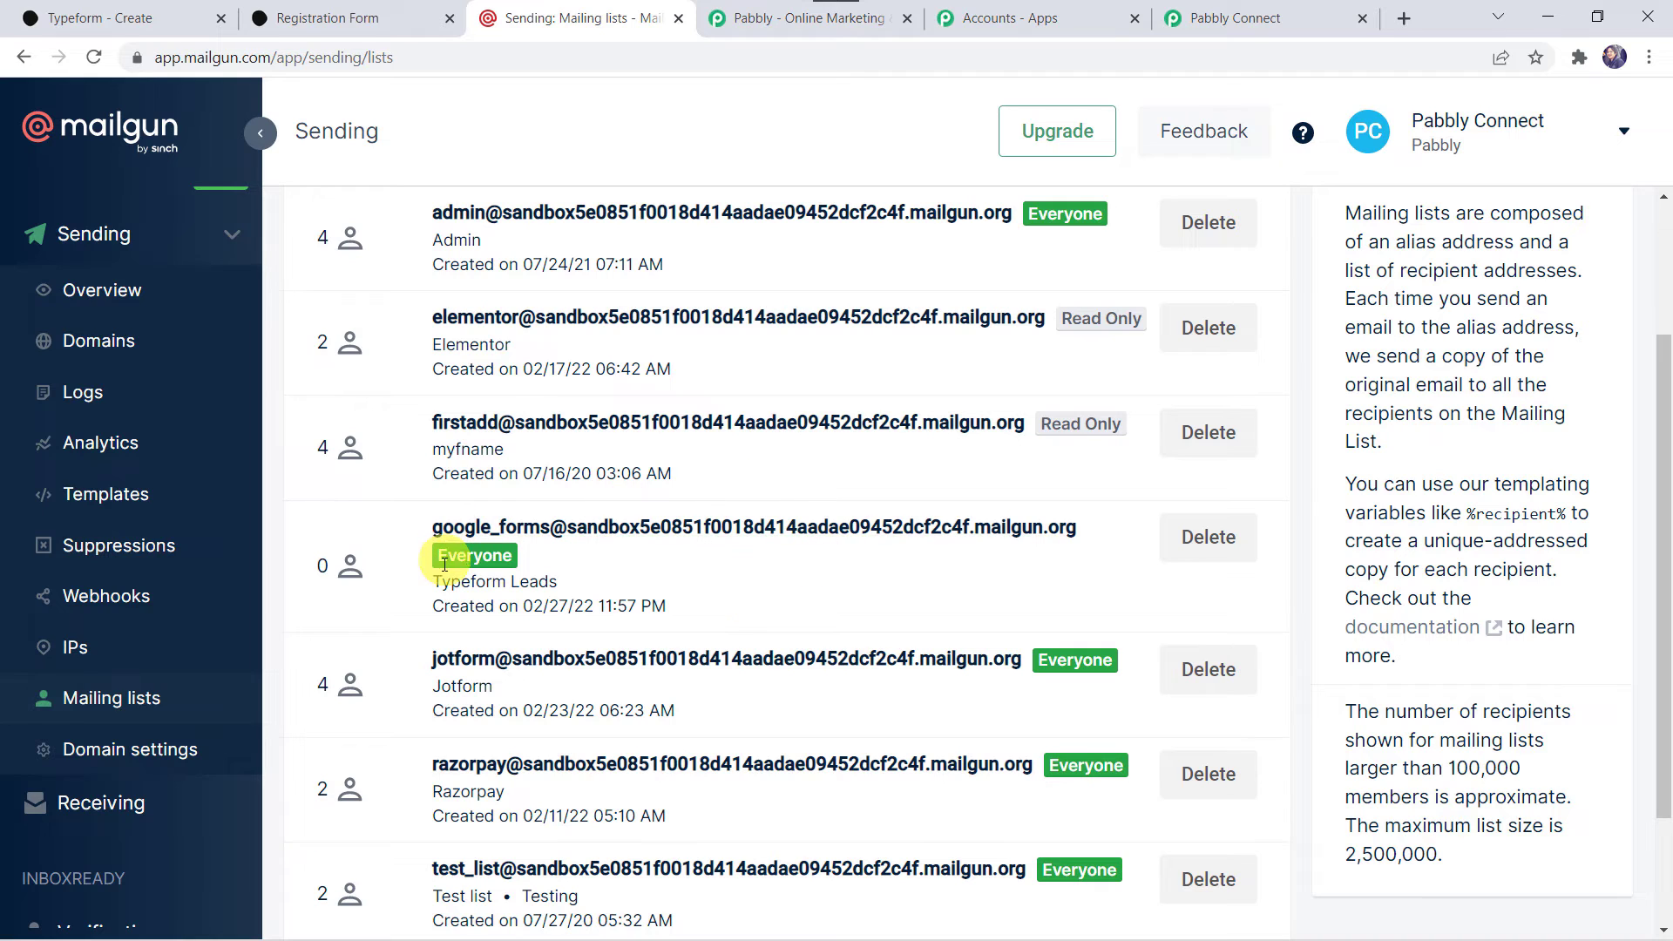
{"action": "left_click", "coordinate": [555, 538]}
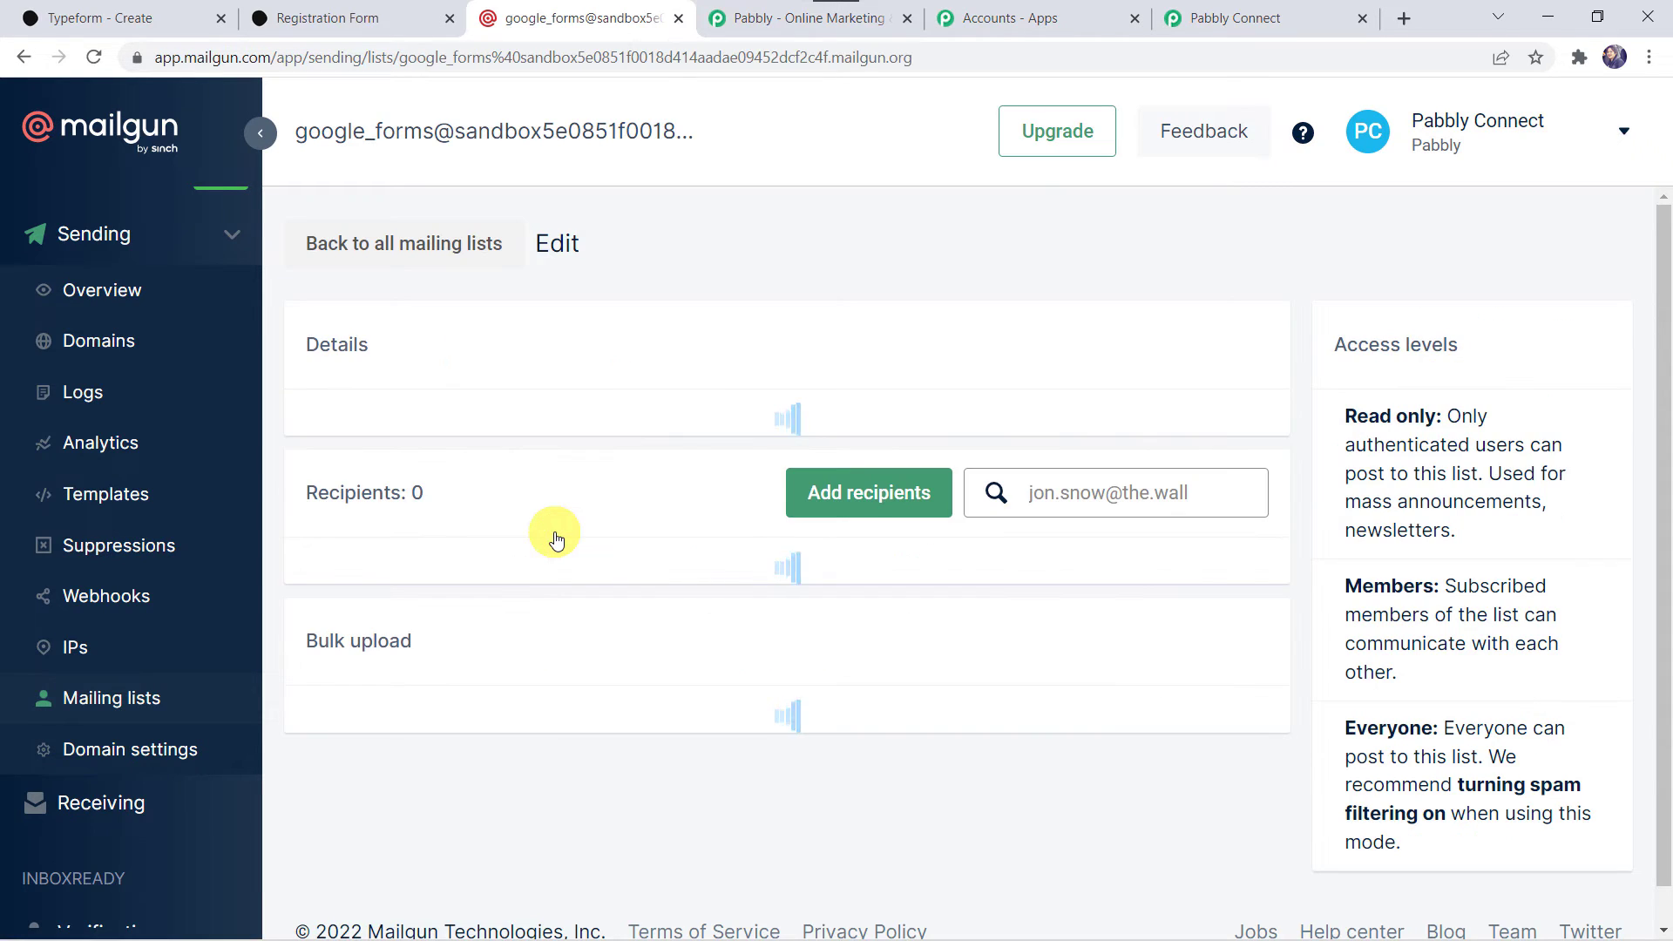
{"action": "scroll", "coordinate": [556, 538], "scroll_direction": "down", "scroll_amount": 6}
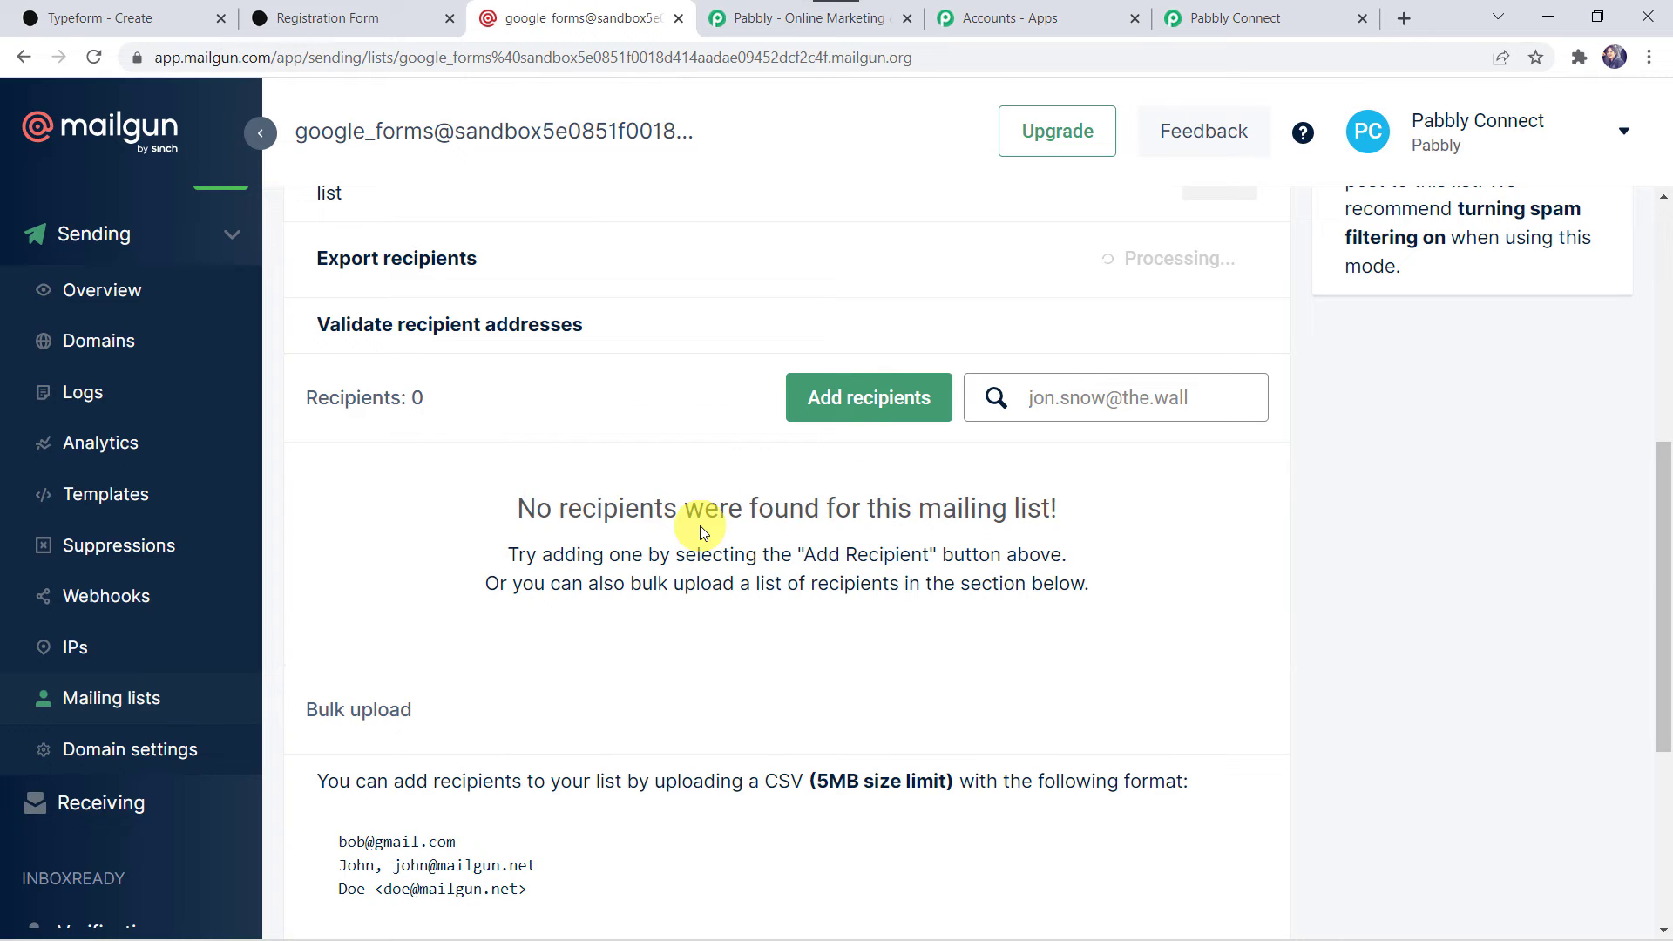
Return to Pabbly Connect, refresh the action's available mailing lists, and choose Typeform Leads as the List.
{"action": "left_click", "coordinate": [1249, 11]}
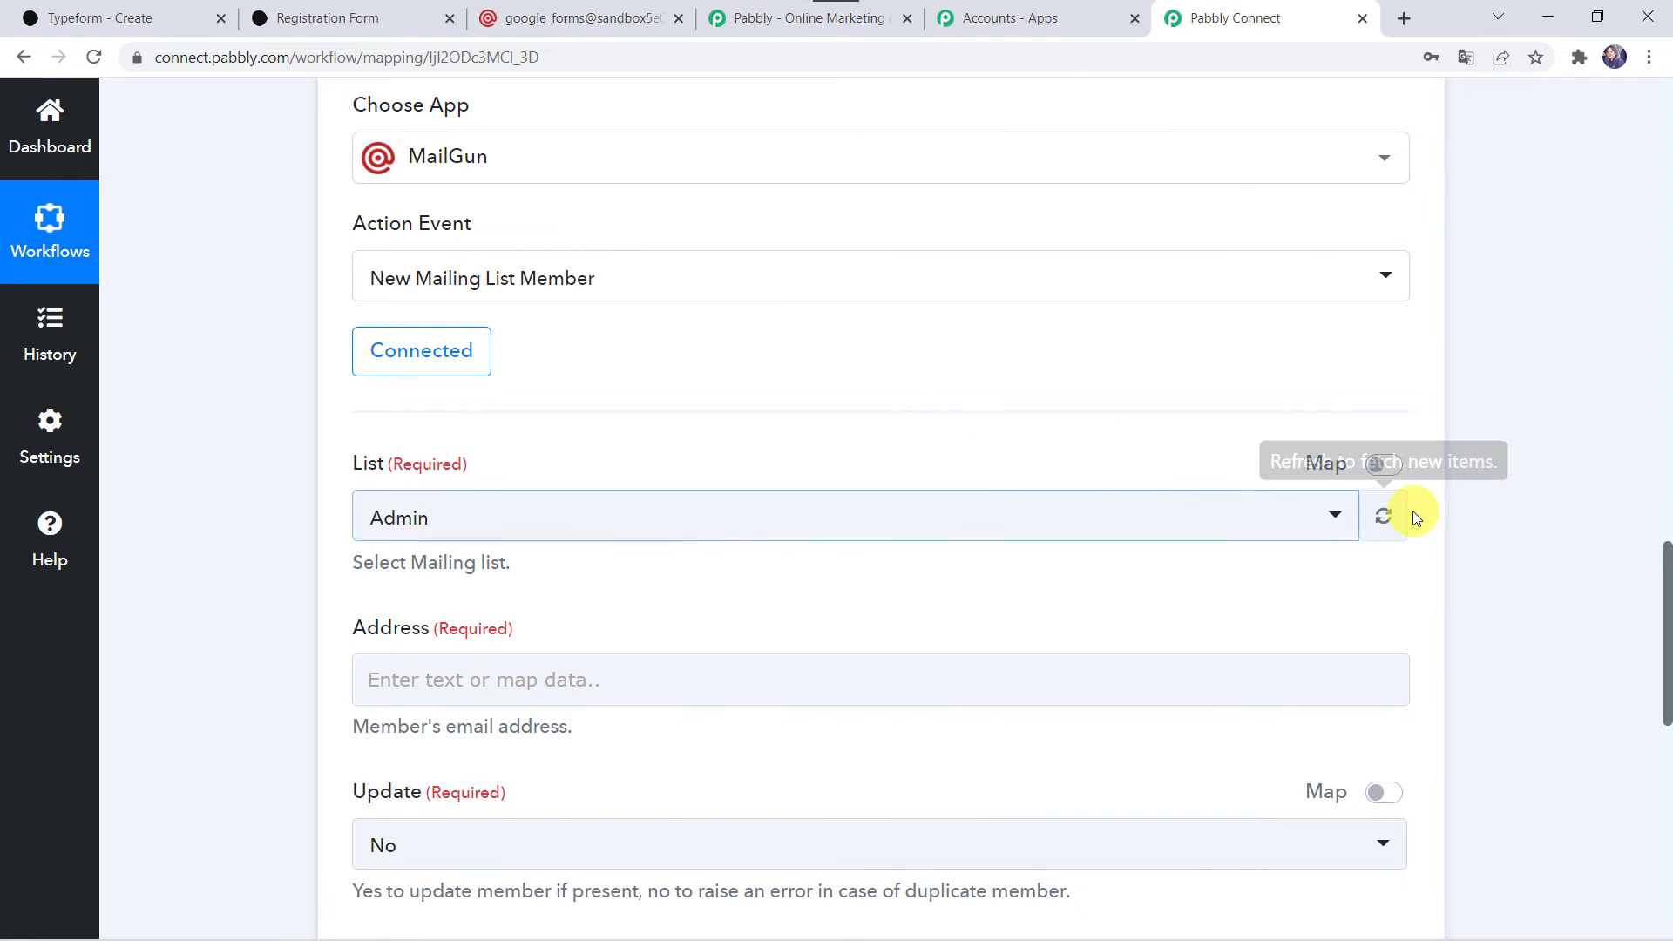
{"action": "left_click", "coordinate": [1381, 520]}
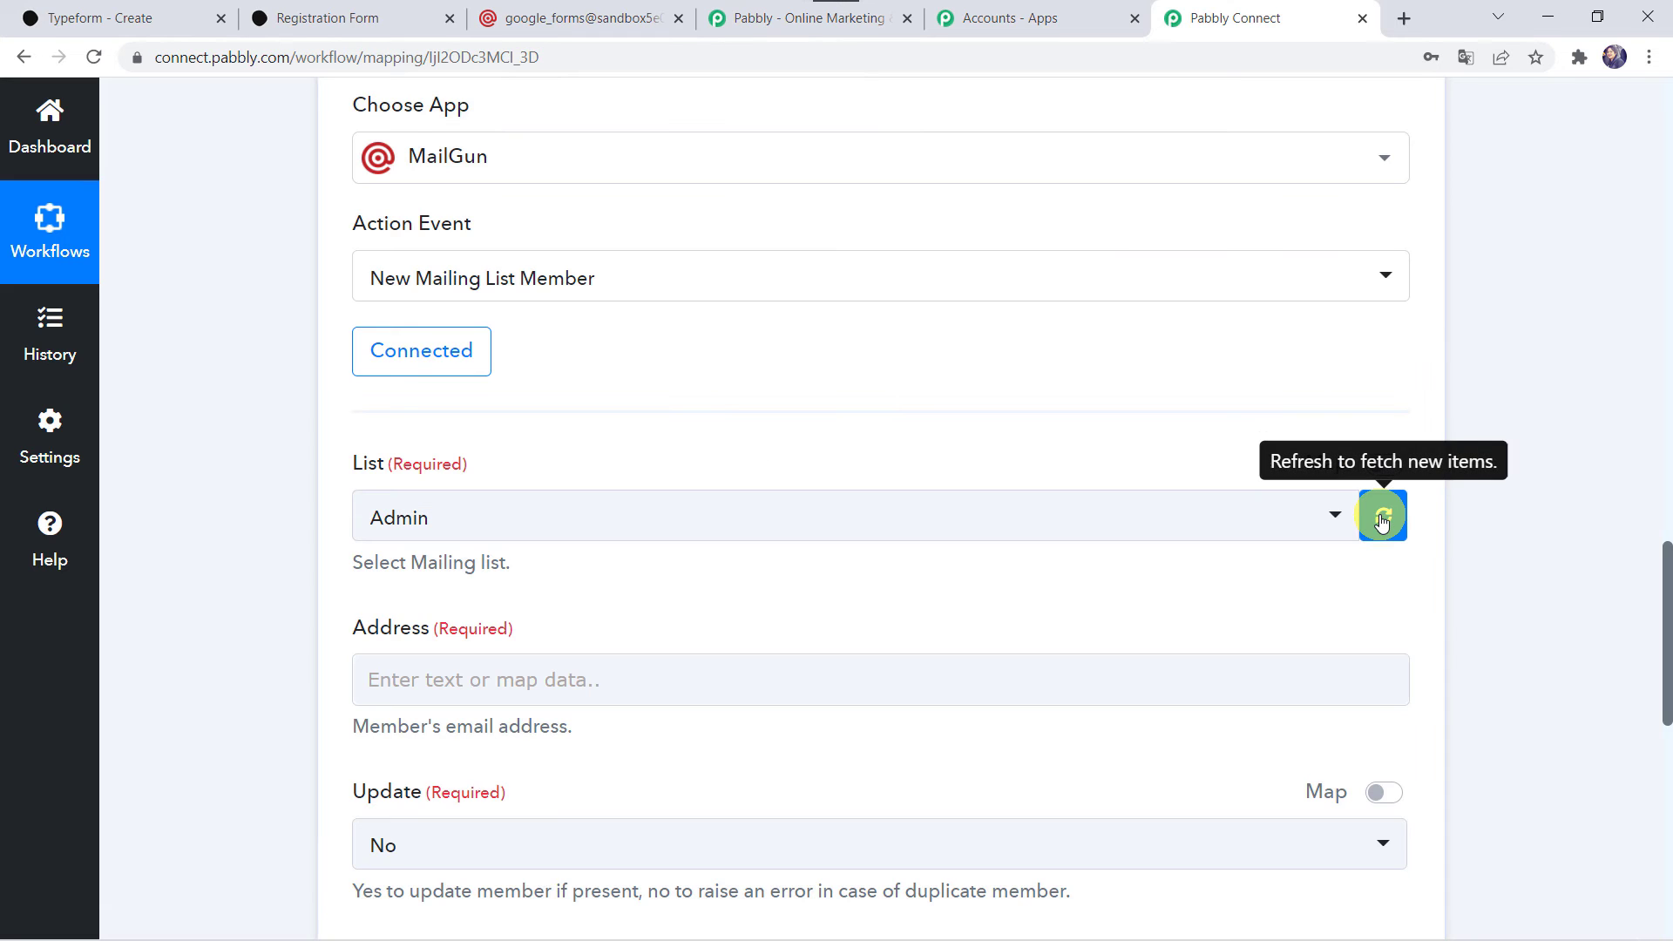
{"action": "left_click", "coordinate": [829, 528]}
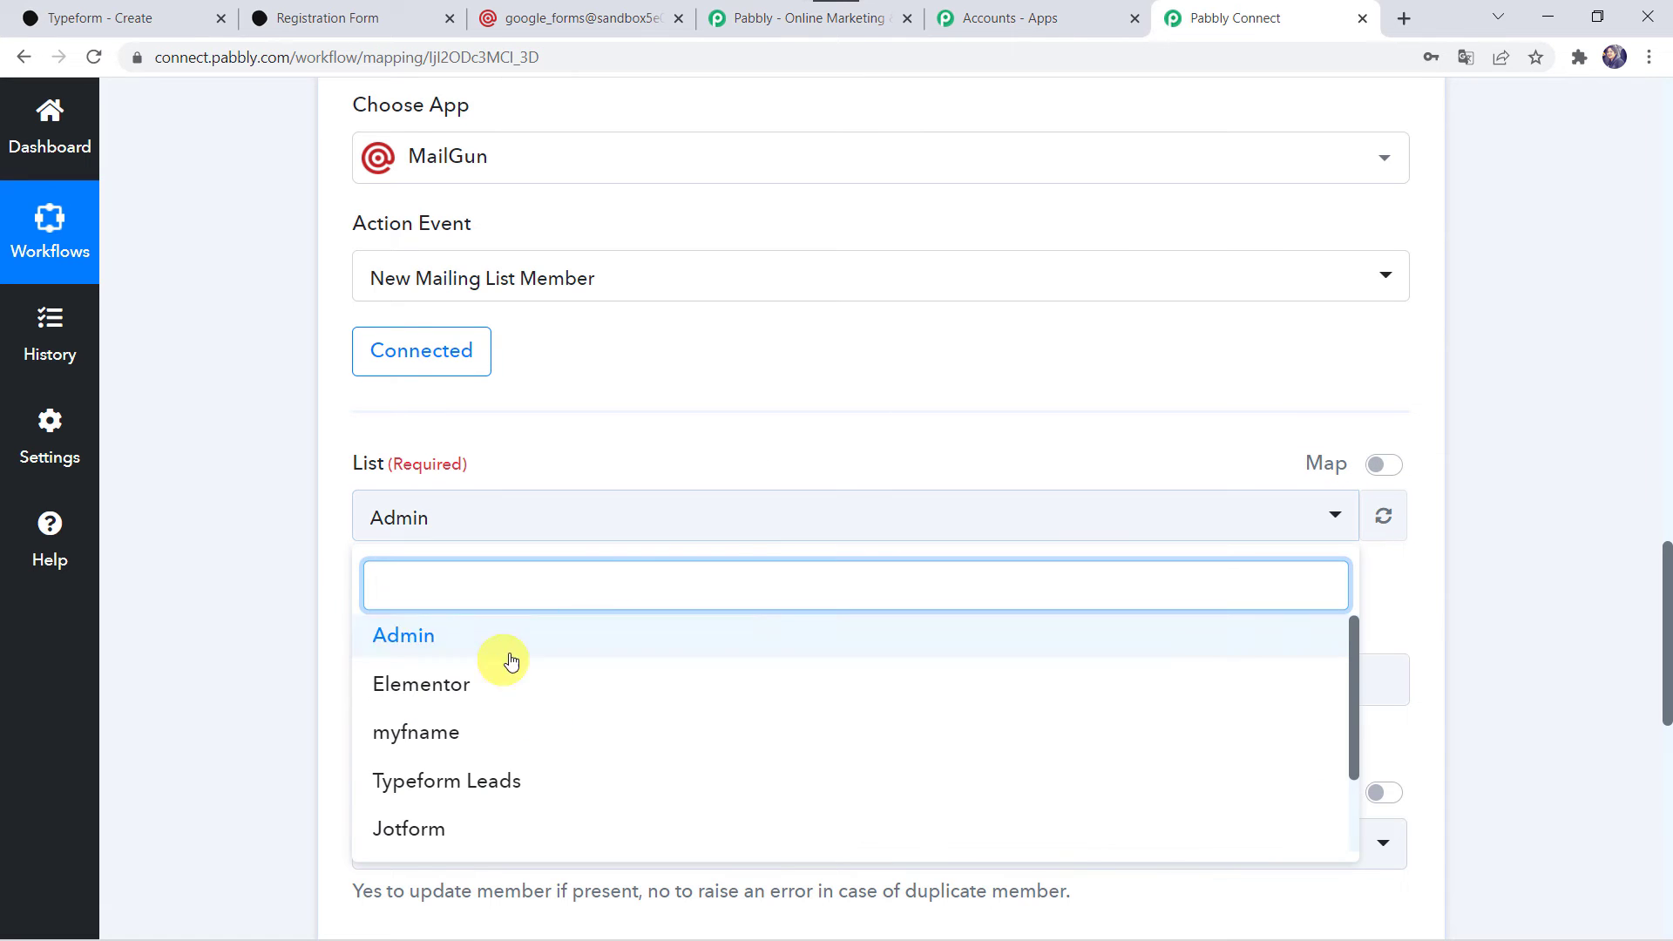
{"action": "left_click", "coordinate": [529, 783]}
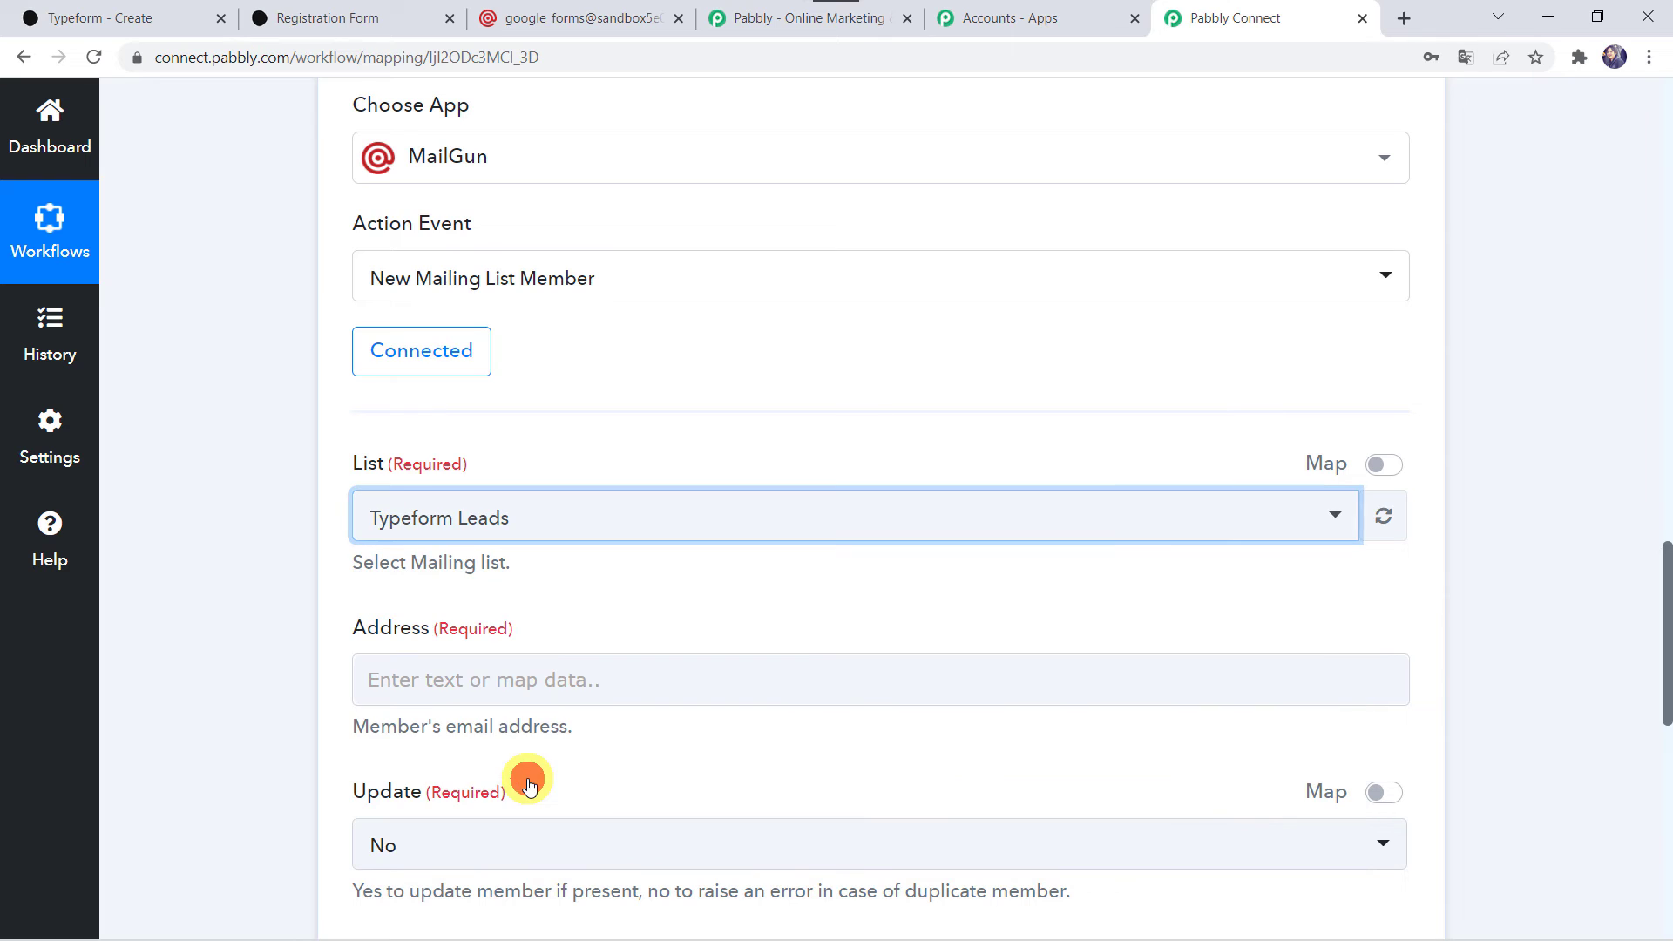
Map the member's Address to the Form Response Answers 2 Email value from the Typeform New Entry step.
{"action": "scroll", "coordinate": [250, 659], "scroll_direction": "down", "scroll_amount": 3}
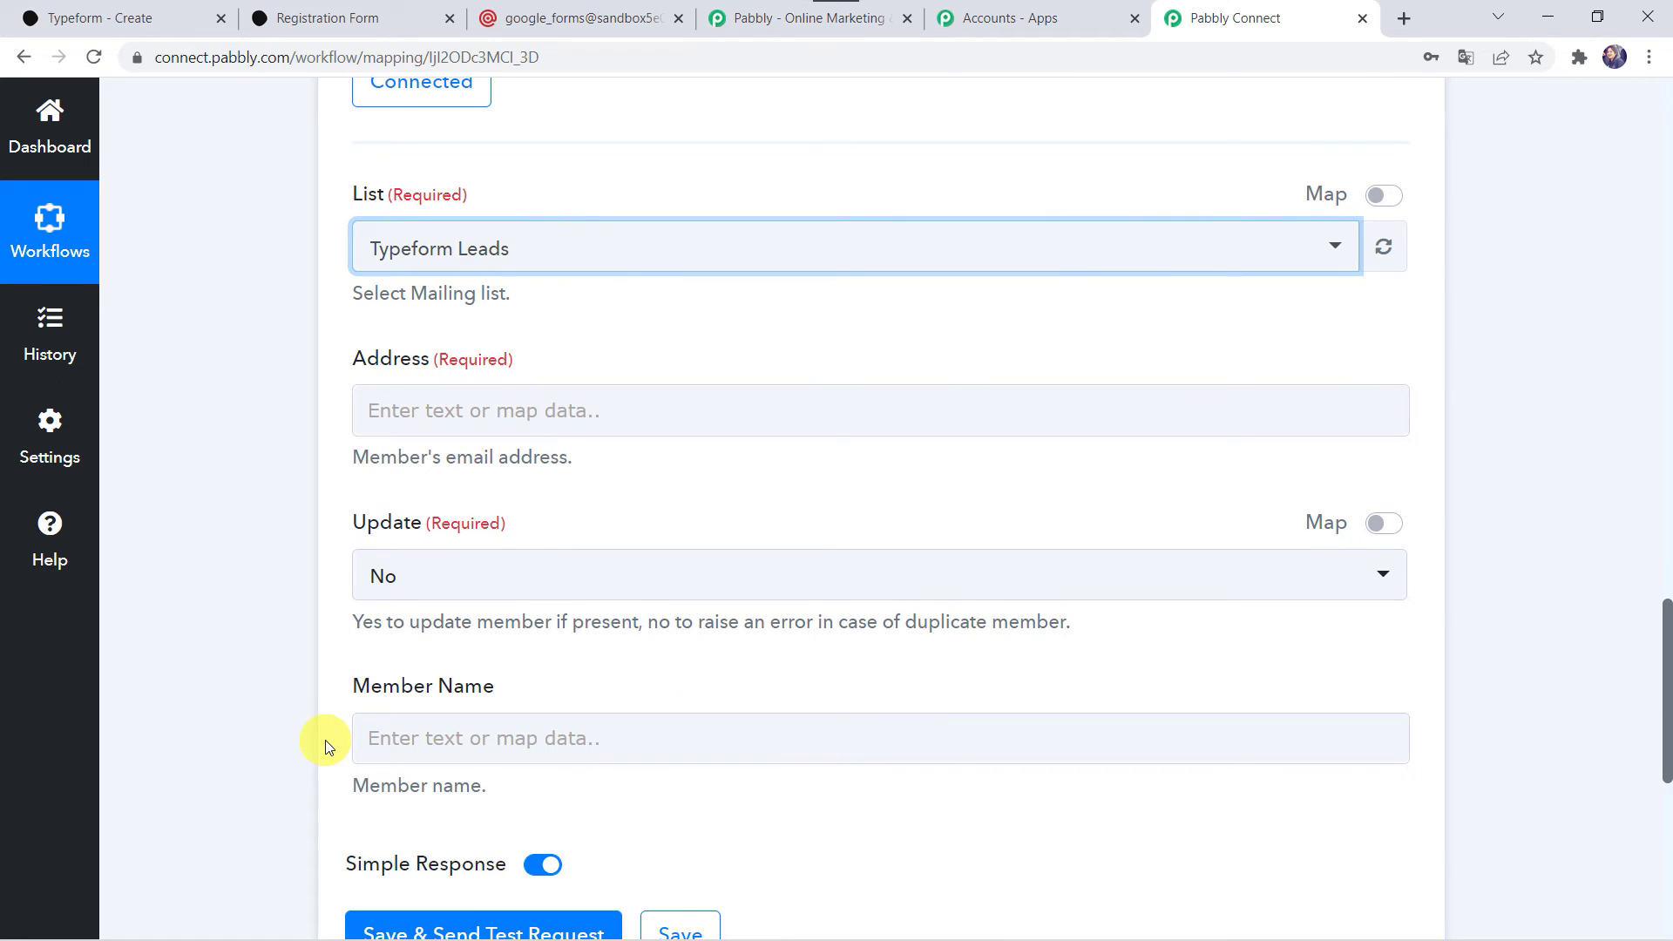
{"action": "scroll", "coordinate": [255, 453], "scroll_direction": "up", "scroll_amount": 10}
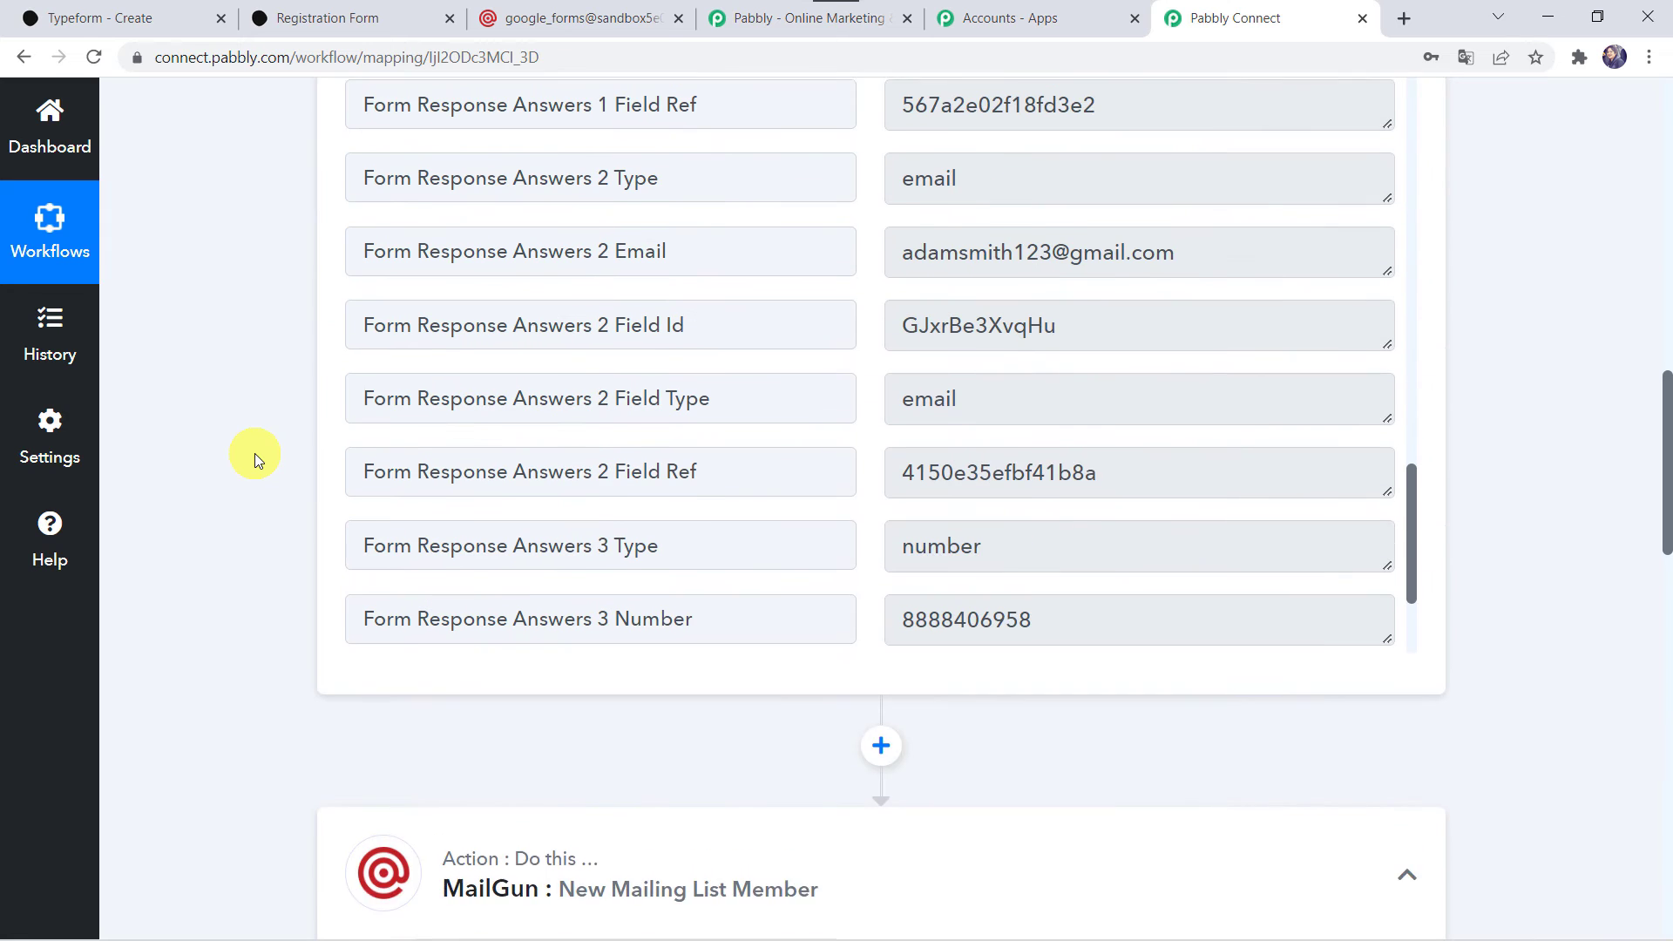
{"action": "scroll", "coordinate": [254, 453], "scroll_direction": "up", "scroll_amount": 1}
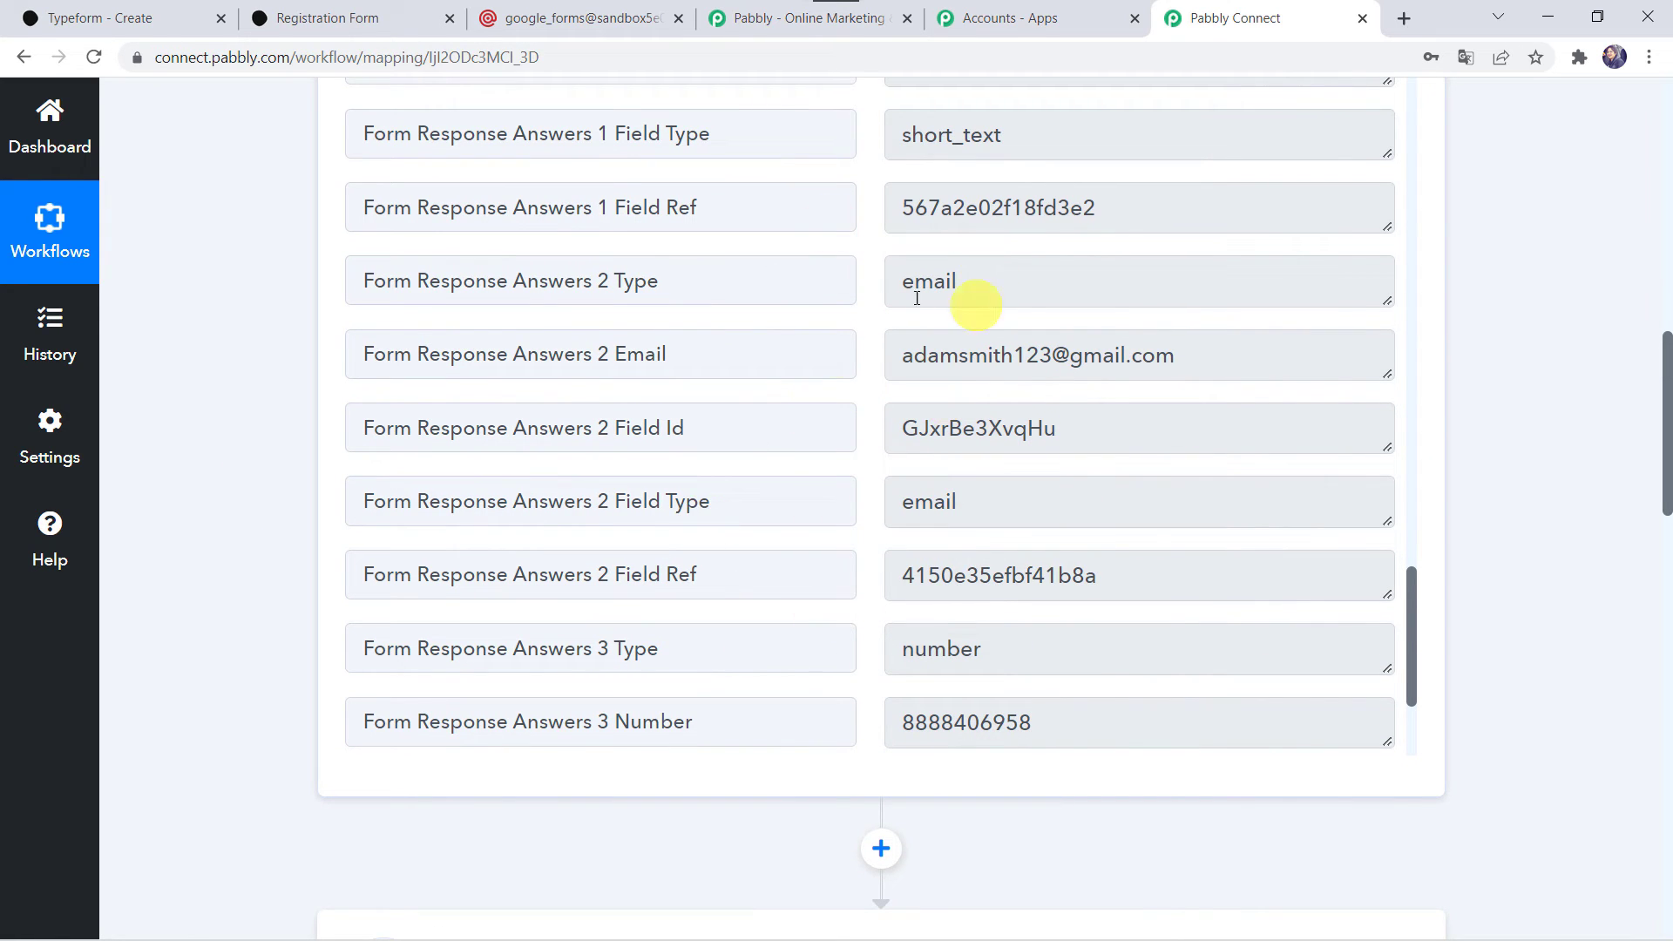
{"action": "scroll", "coordinate": [158, 757], "scroll_direction": "down", "scroll_amount": 12}
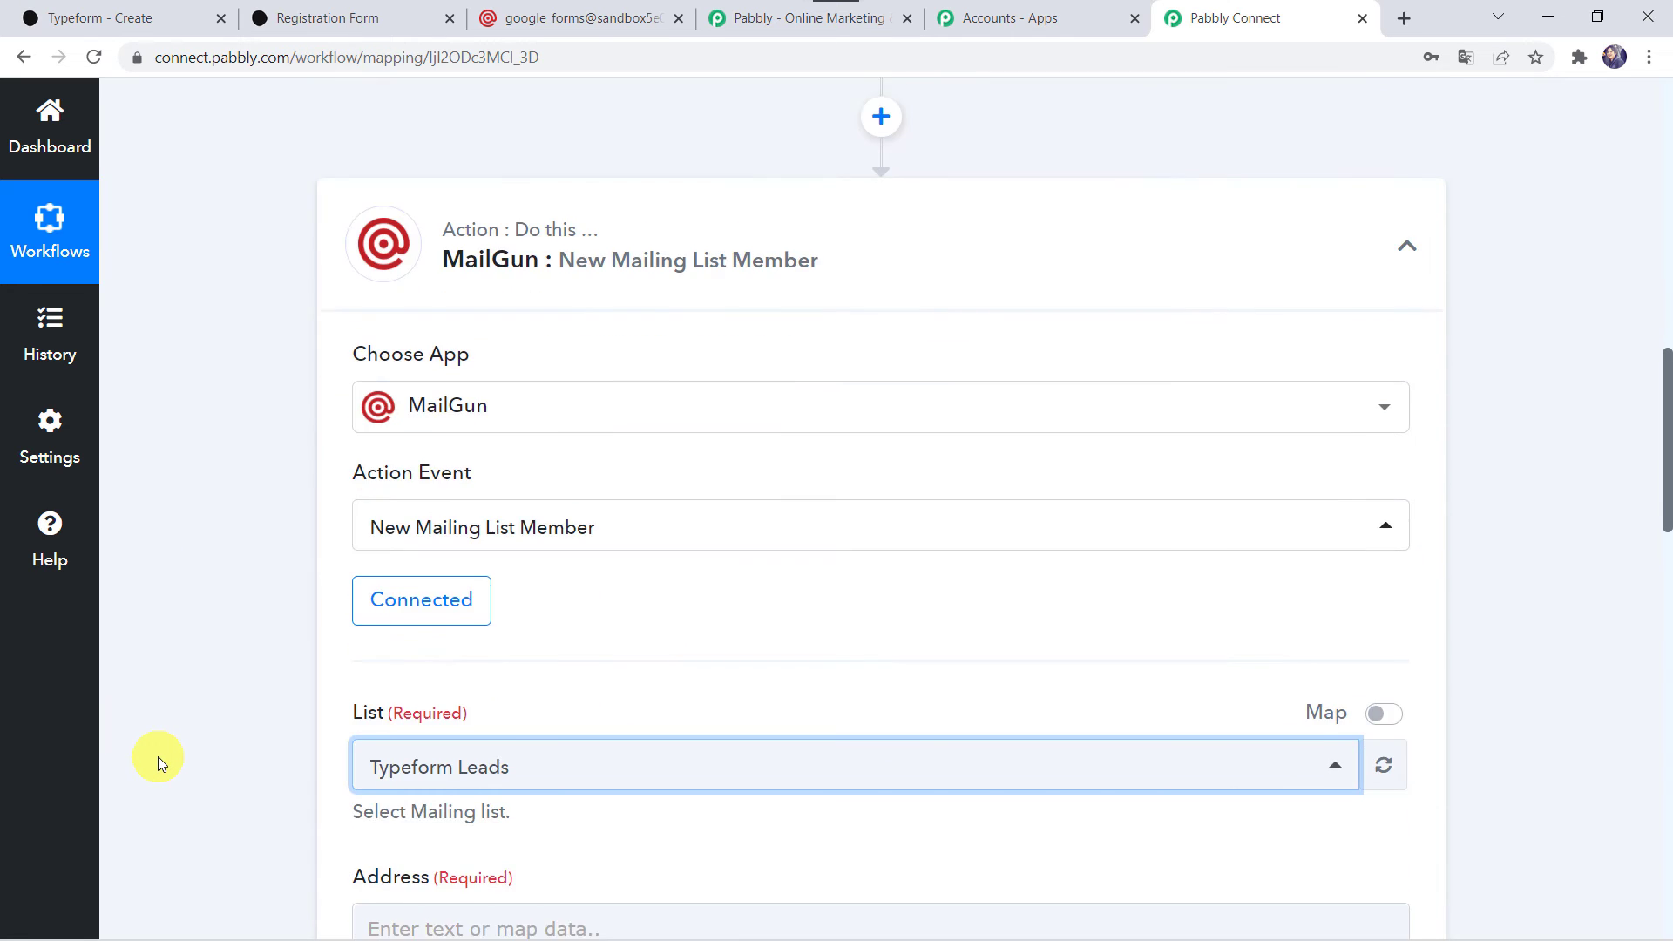
{"action": "left_click", "coordinate": [392, 296]}
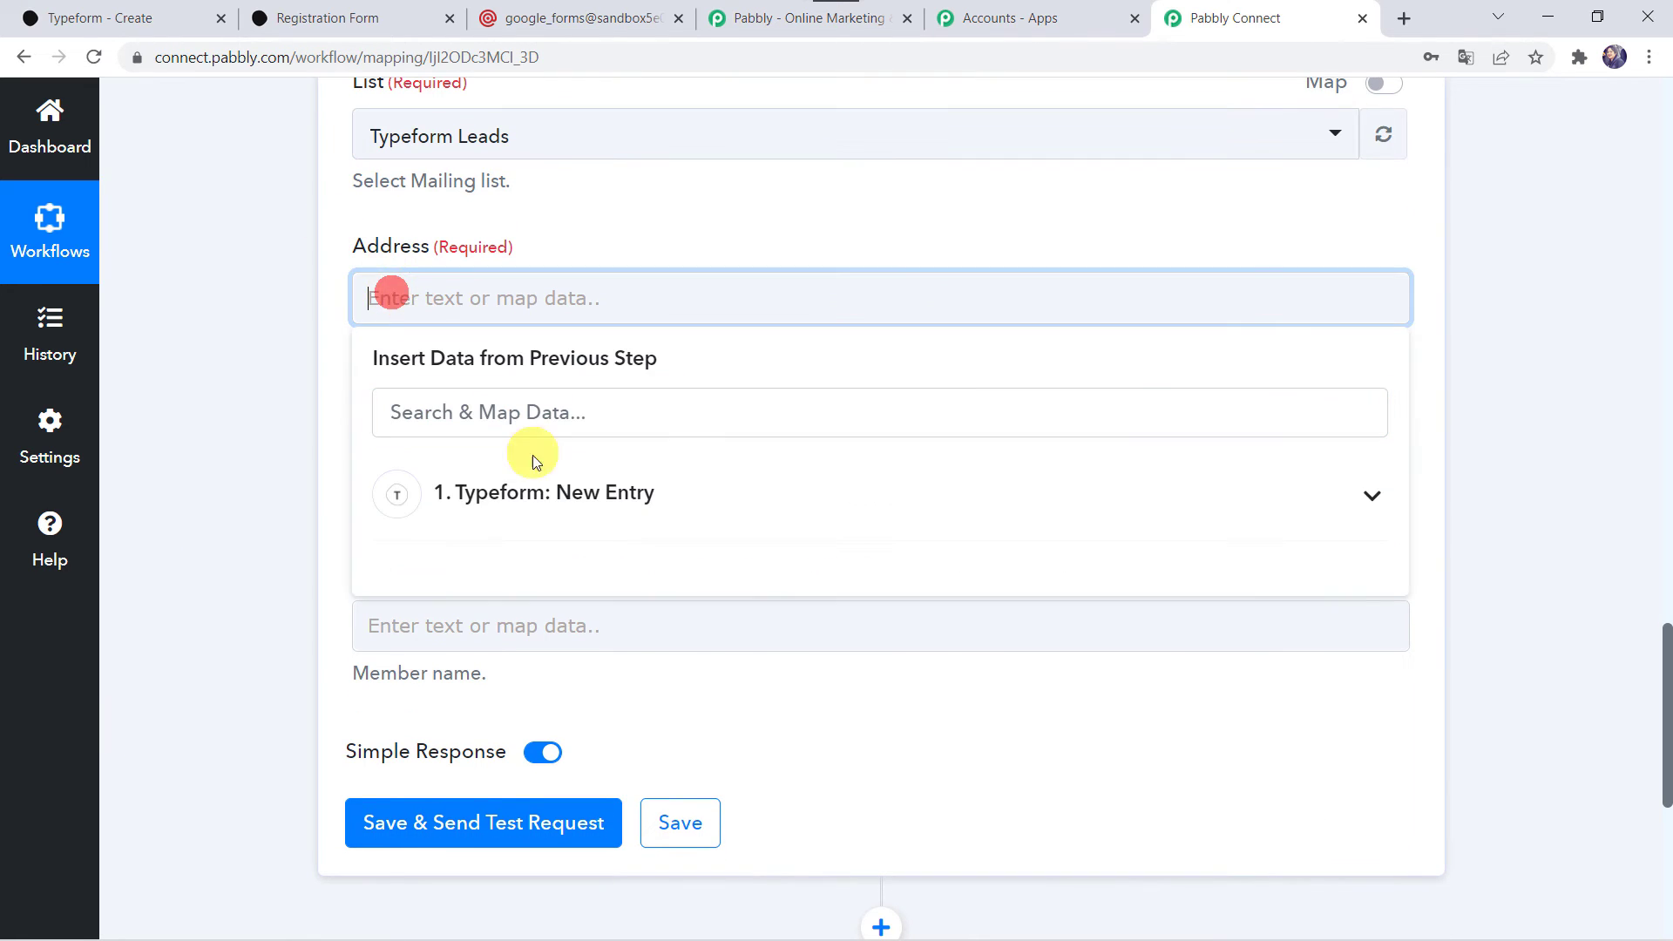
{"action": "left_click", "coordinate": [494, 493]}
{"action": "type", "text": "@"}
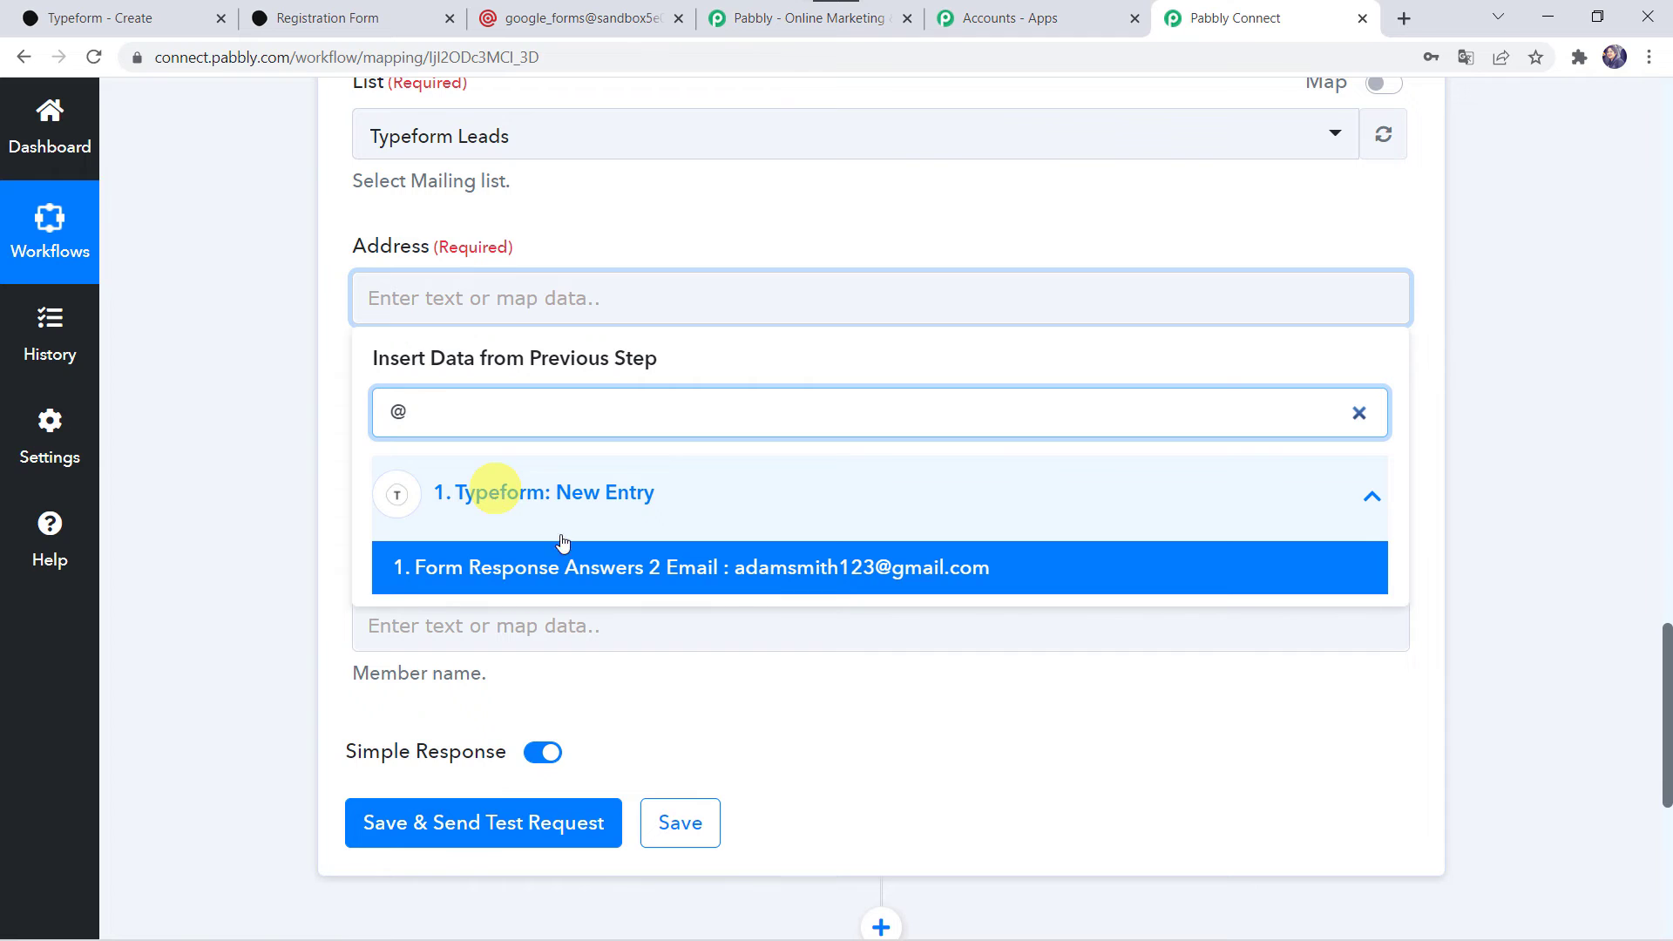
{"action": "left_click", "coordinate": [705, 586]}
{"action": "left_click", "coordinate": [226, 625]}
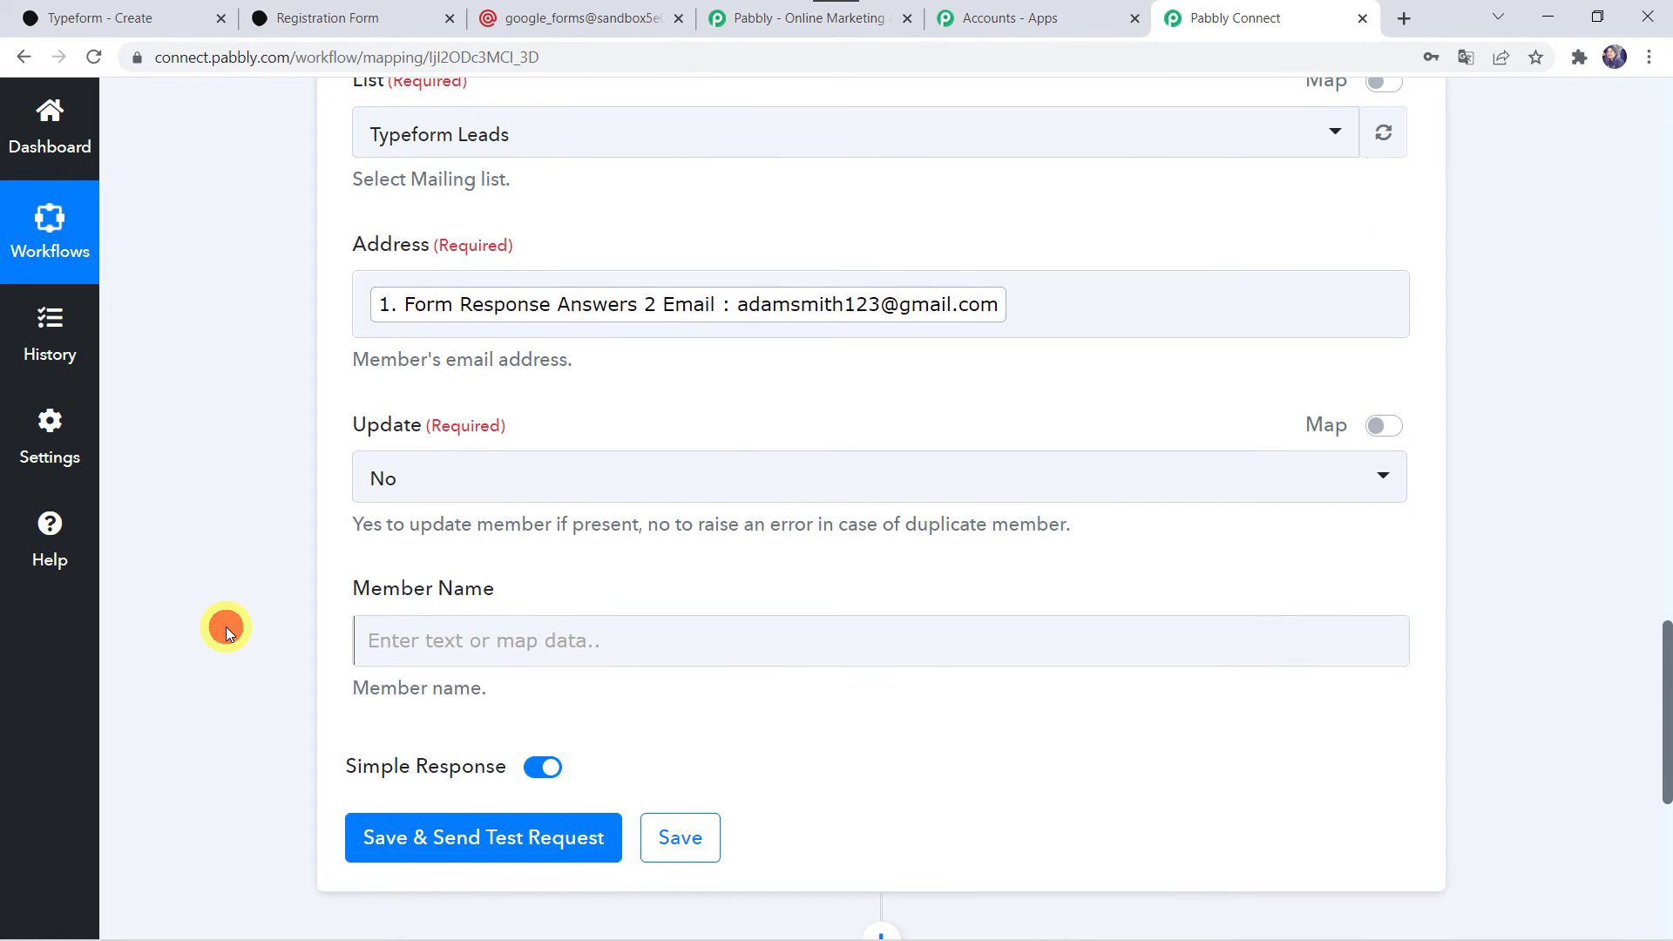
Map Member Name to the Typeform entry's Form Response Answers 0 Text followed by Form Response Answers 1 Text.
{"action": "scroll", "coordinate": [226, 625], "scroll_direction": "down", "scroll_amount": 3}
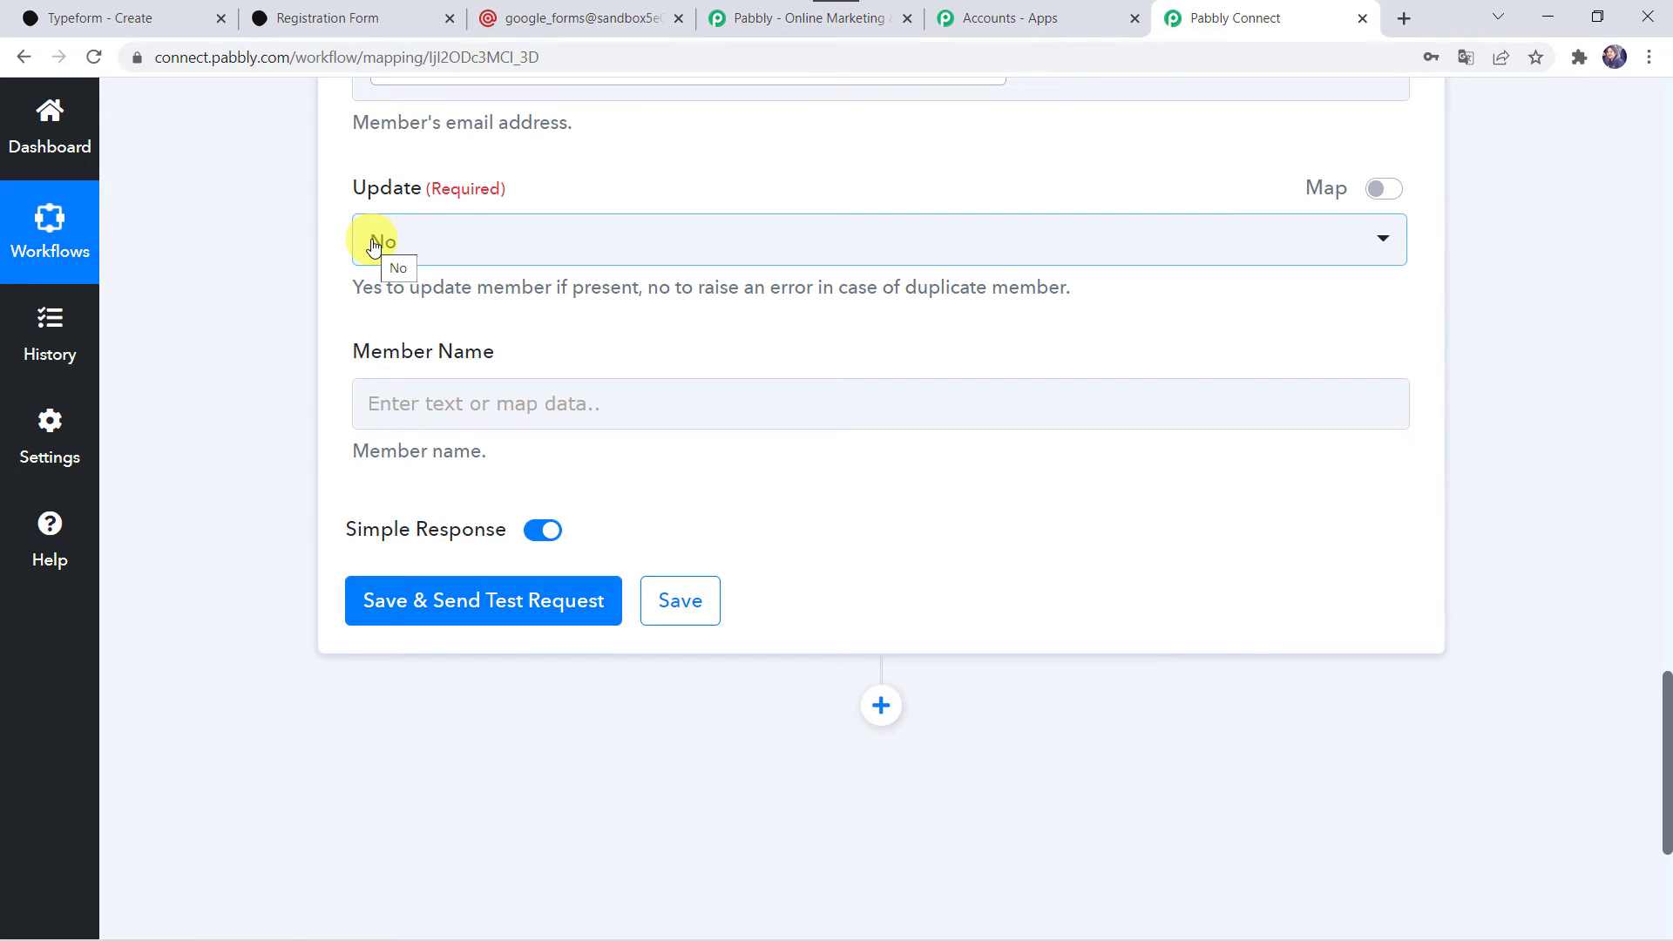
{"action": "left_click", "coordinate": [366, 404]}
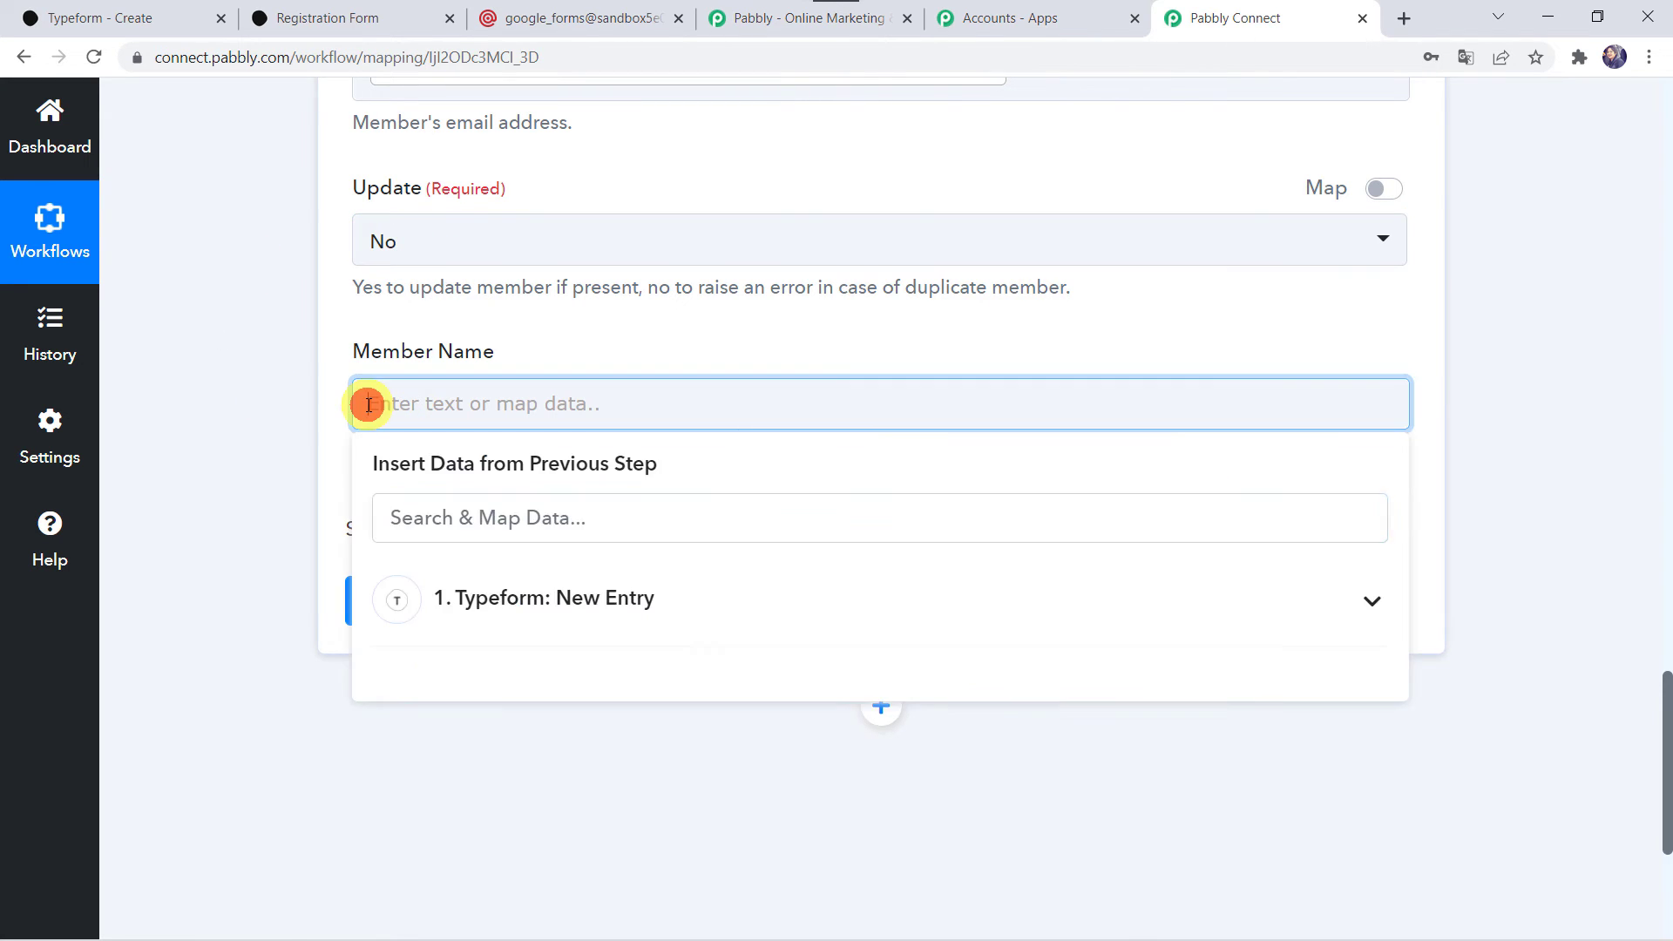
{"action": "left_click", "coordinate": [491, 601]}
{"action": "type", "text": "Ad"}
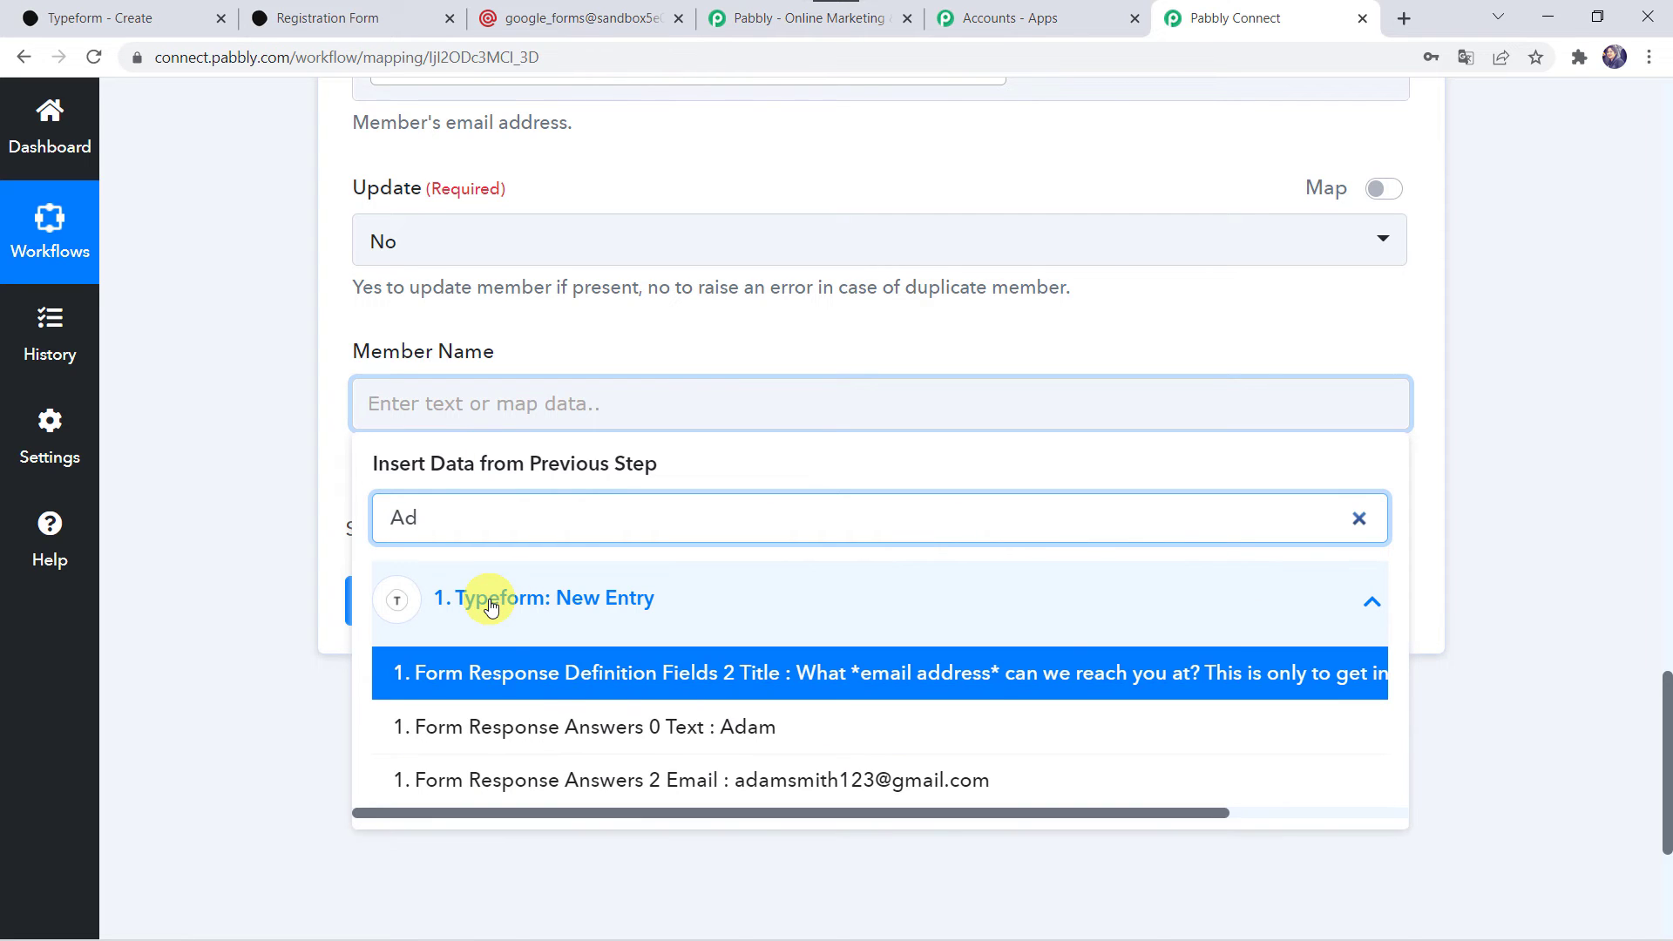
{"action": "left_click", "coordinate": [651, 730]}
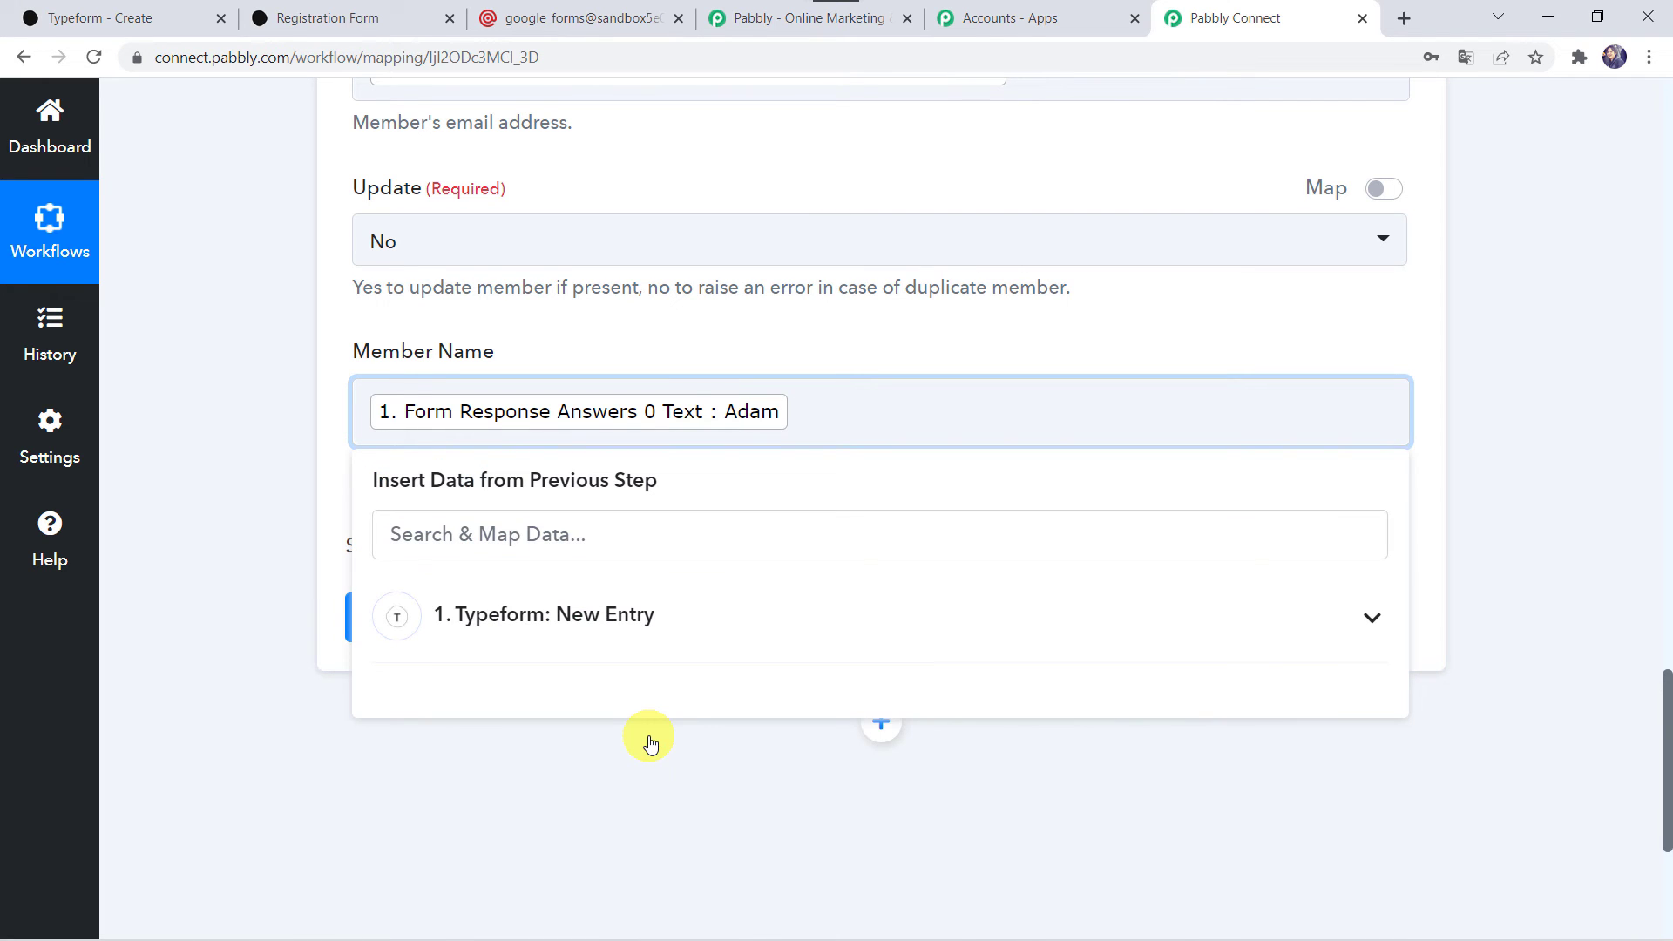
{"action": "left_click", "coordinate": [601, 650]}
{"action": "type", "text": "sm"}
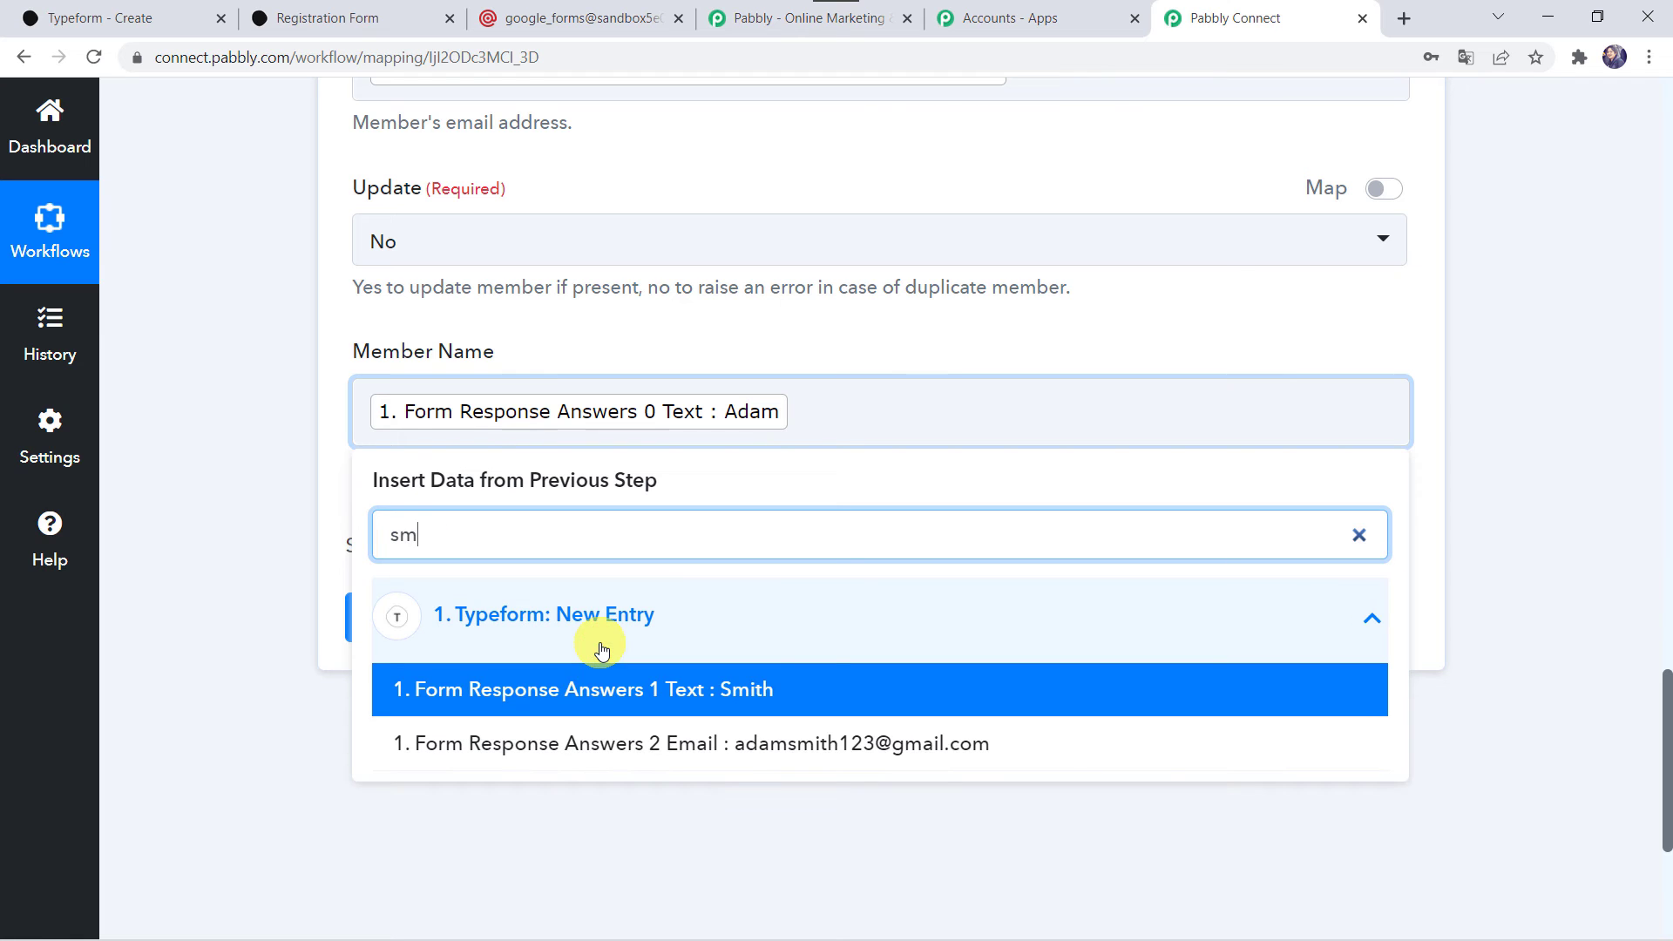
{"action": "type", "text": "i"}
{"action": "left_click", "coordinate": [598, 682]}
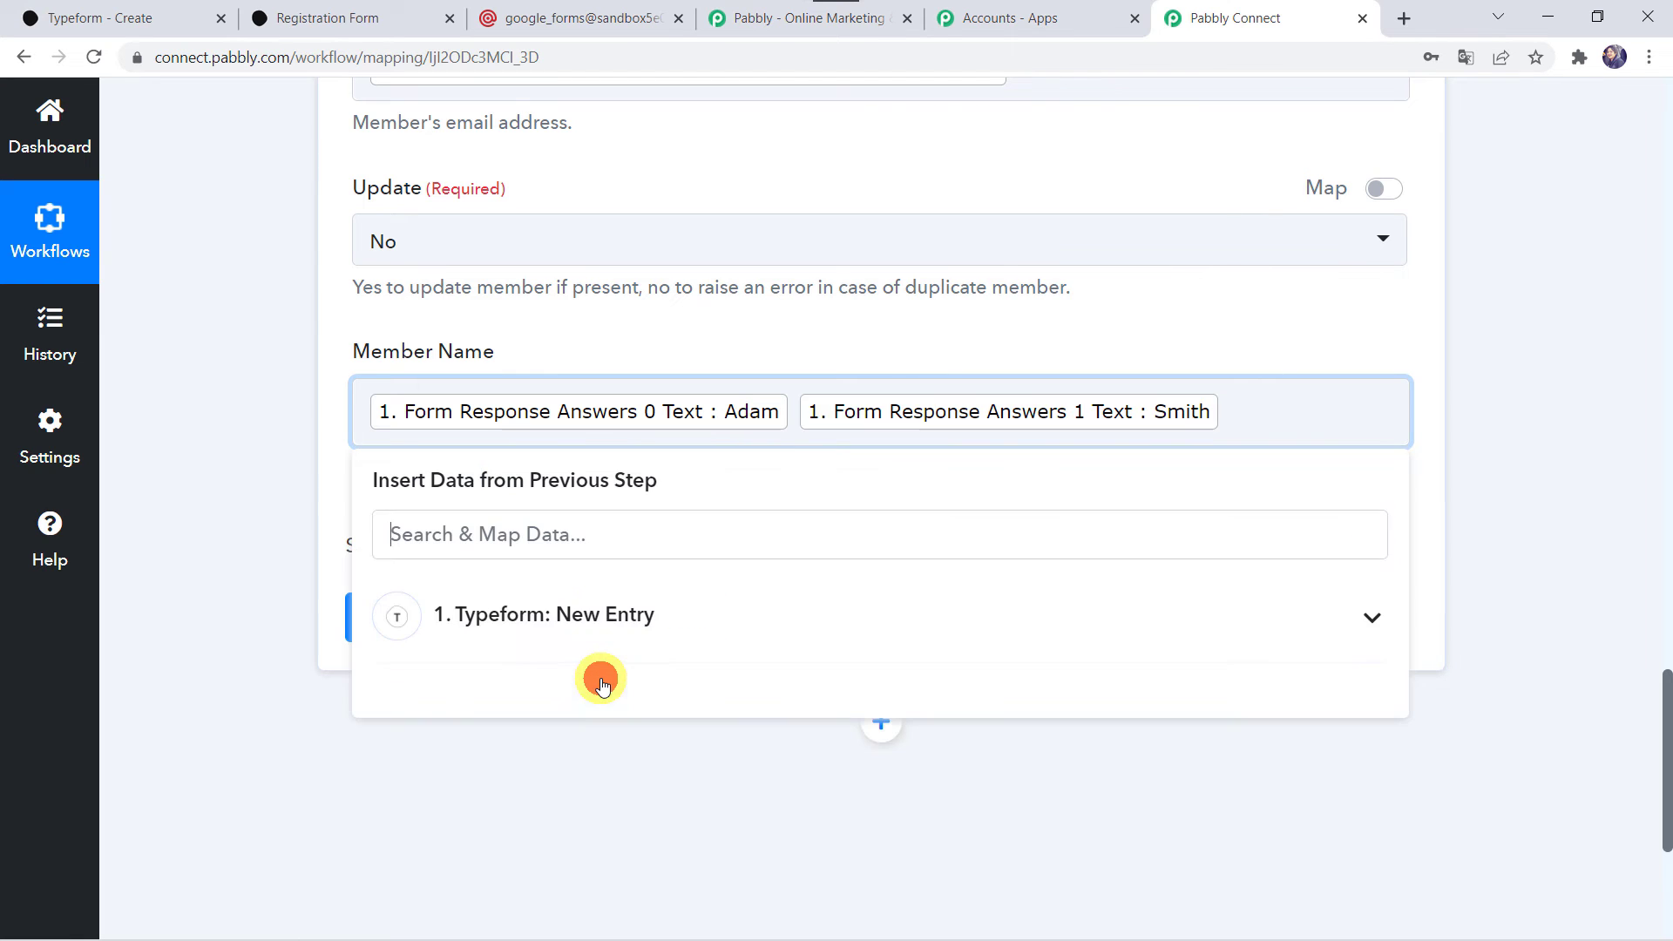
{"action": "left_click", "coordinate": [252, 557]}
Save the MailGun action, send a test request, and review the response received.
{"action": "scroll", "coordinate": [253, 558], "scroll_direction": "up", "scroll_amount": 1}
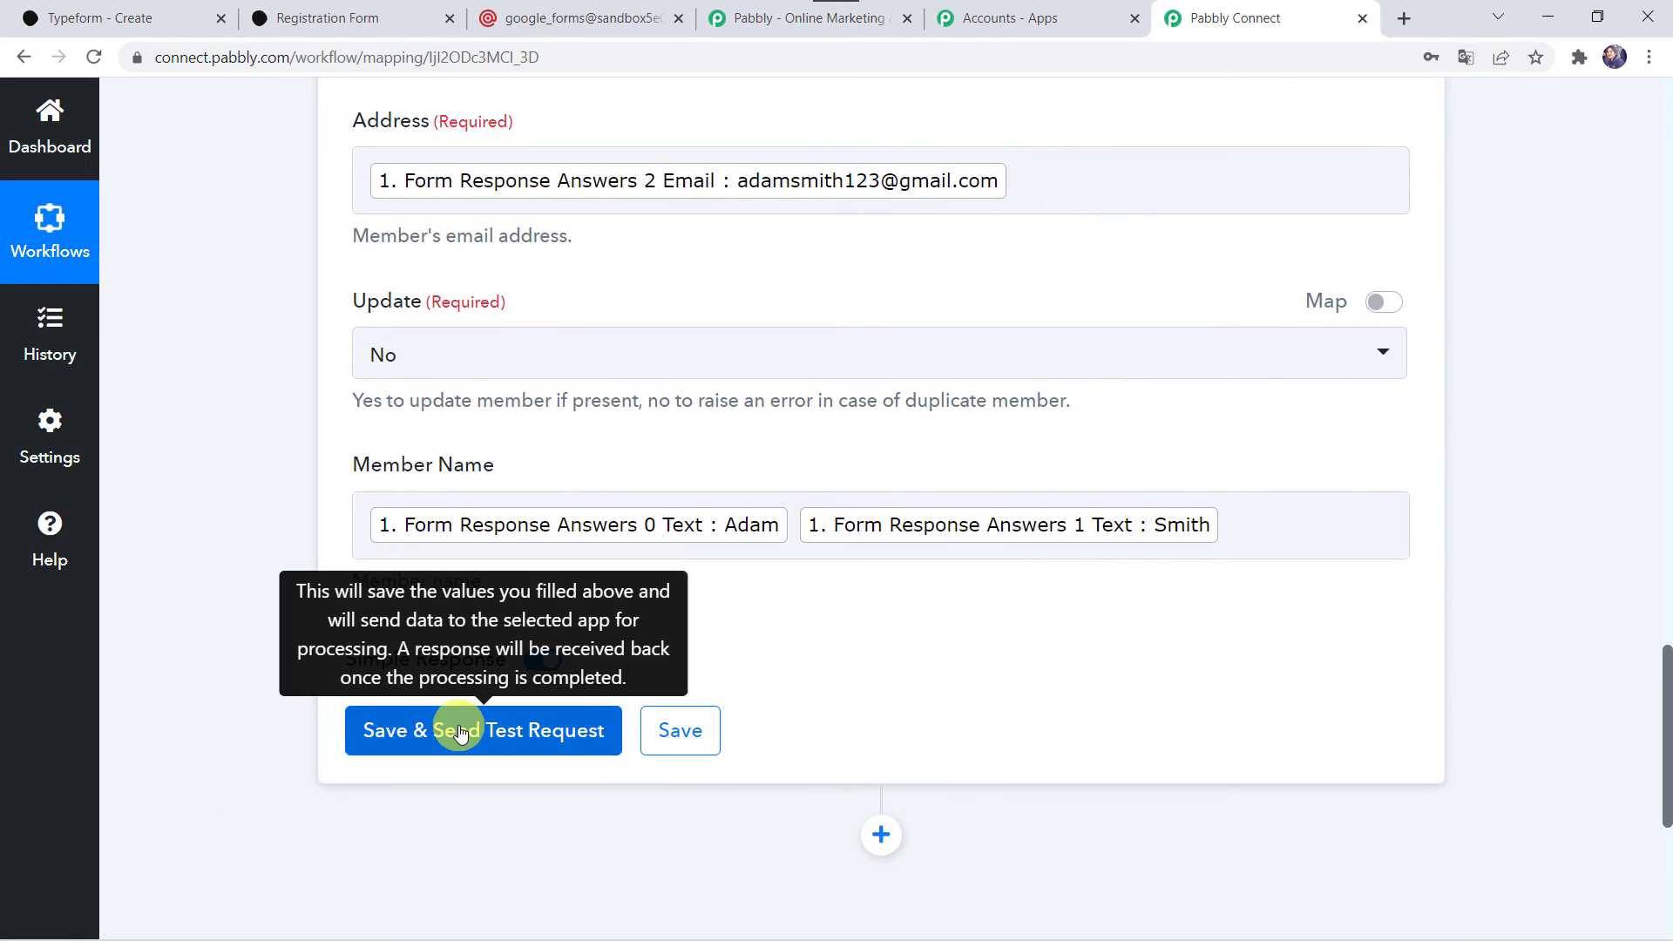
{"action": "left_click", "coordinate": [462, 732]}
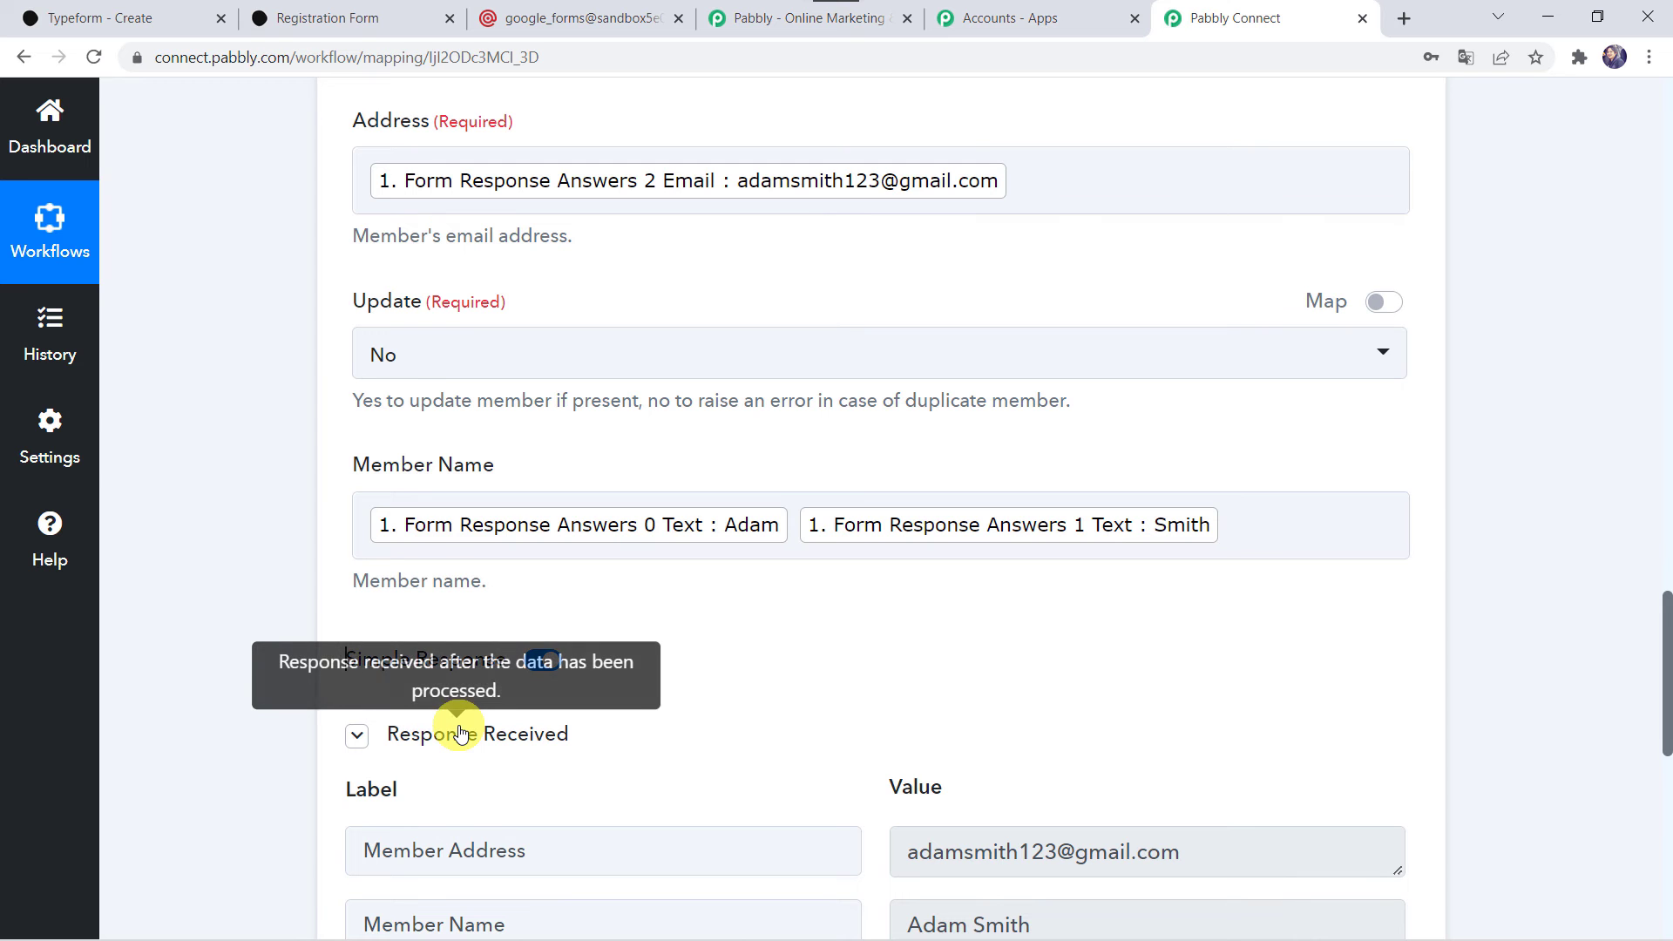
{"action": "left_click", "coordinate": [197, 666]}
{"action": "scroll", "coordinate": [197, 666], "scroll_direction": "down", "scroll_amount": 4}
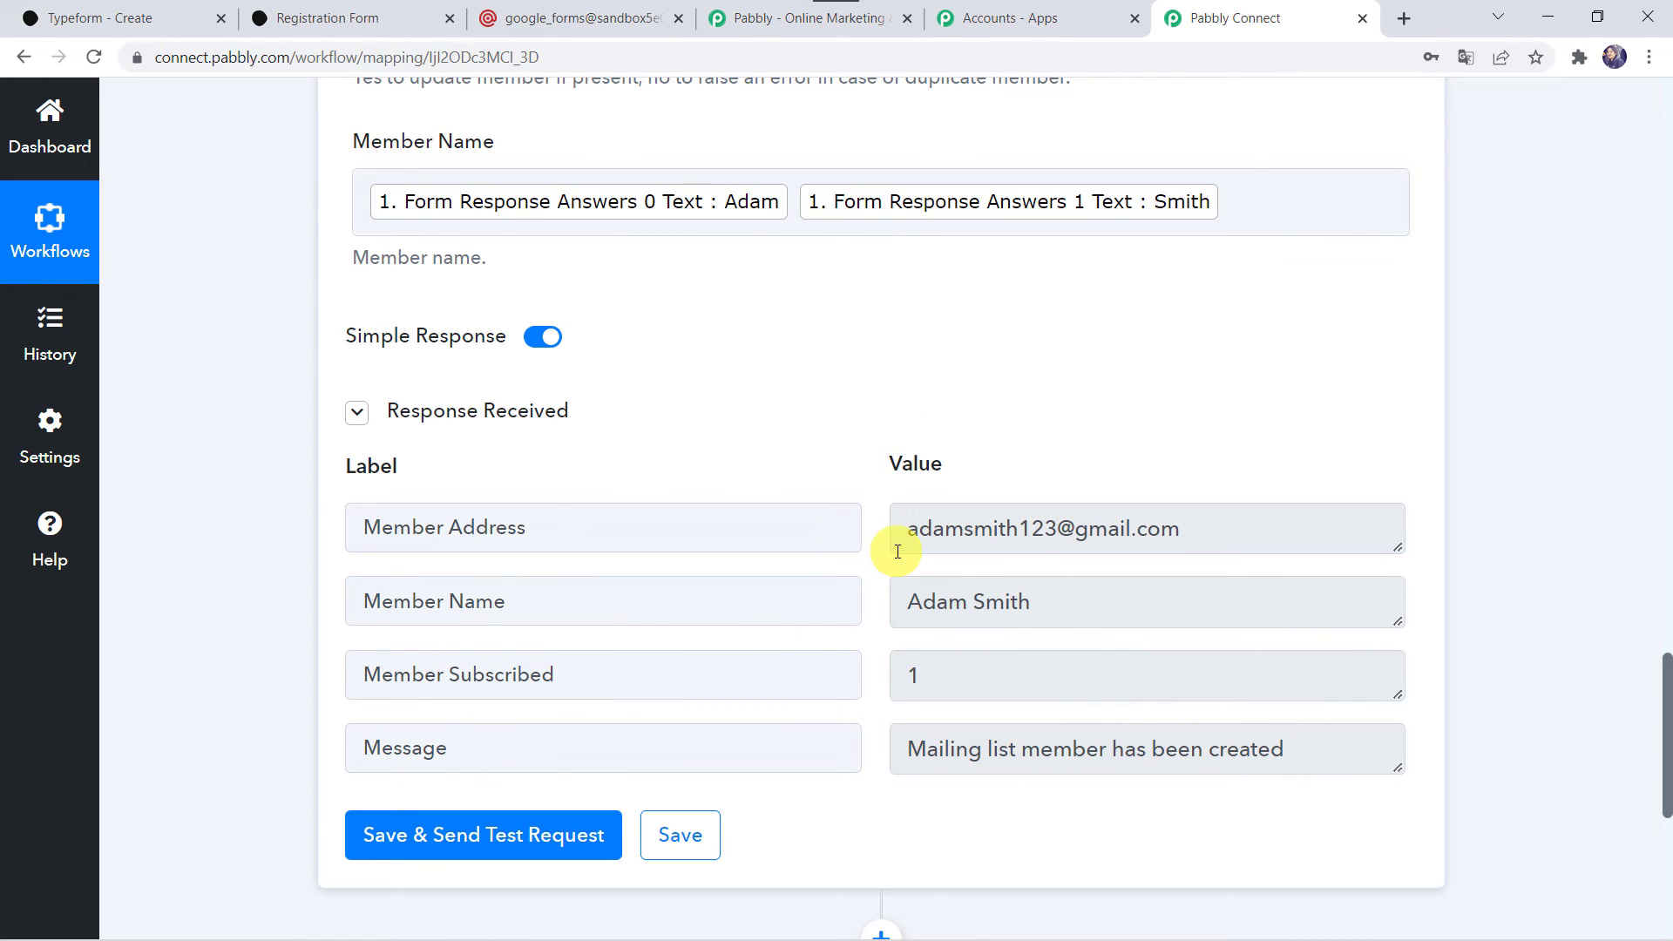
Switch to Mailgun, refresh the Typeform Leads mailing list, and check its recipients for the test member's address, full name and subscription.
{"action": "left_click", "coordinate": [568, 13]}
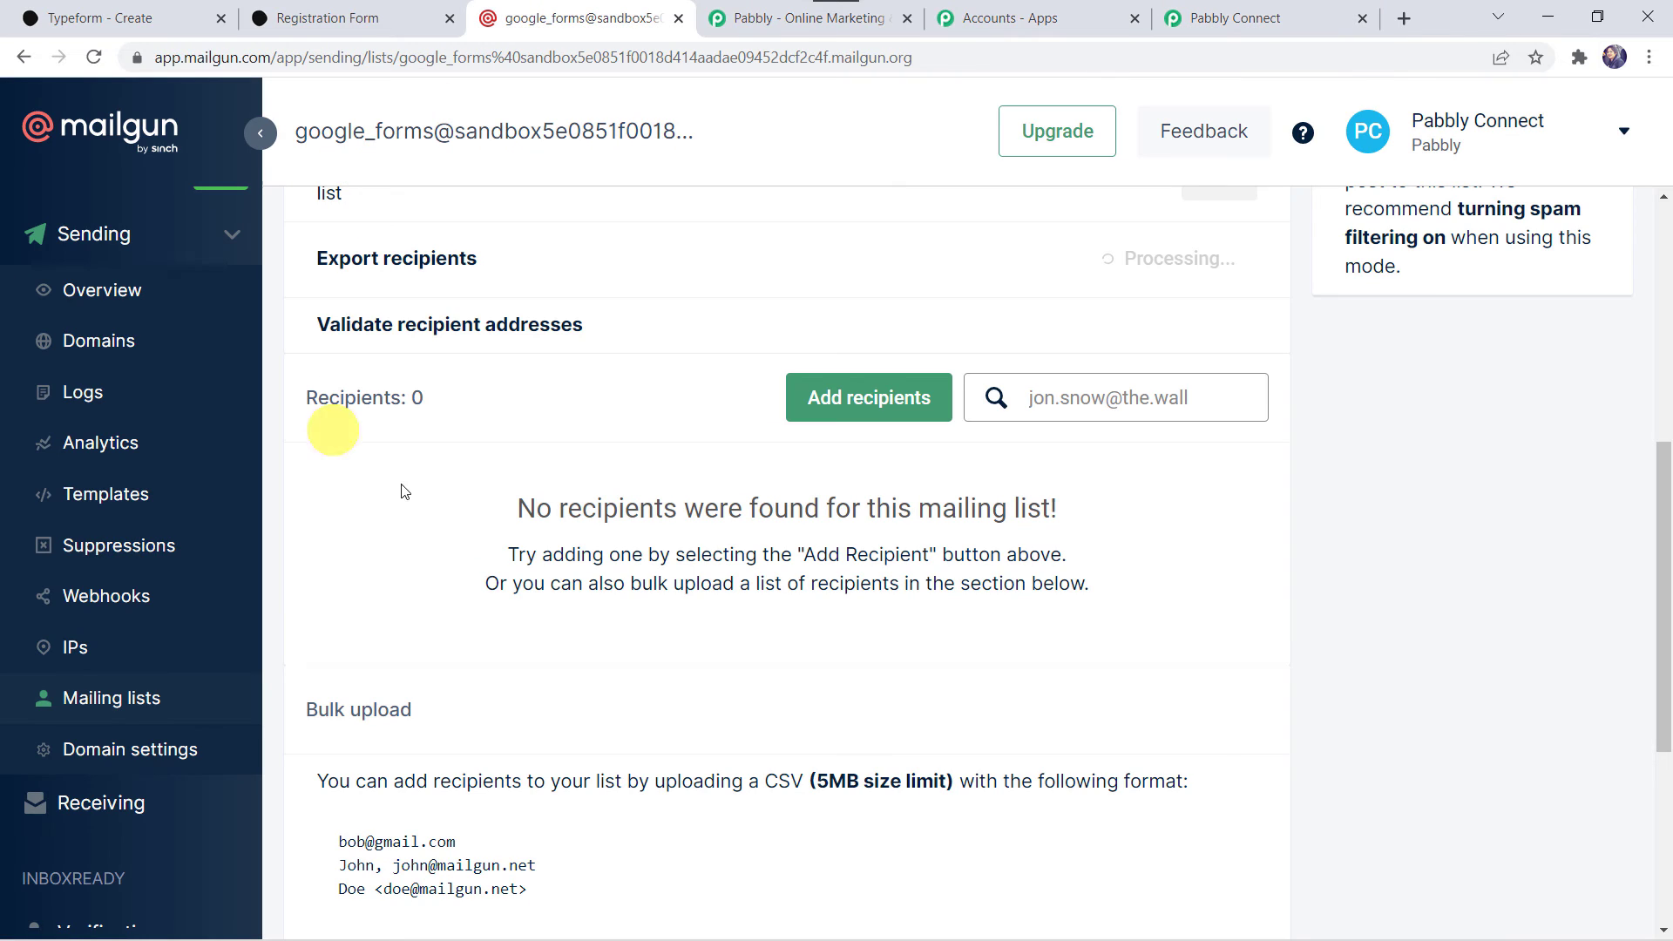
{"action": "left_click", "coordinate": [95, 57]}
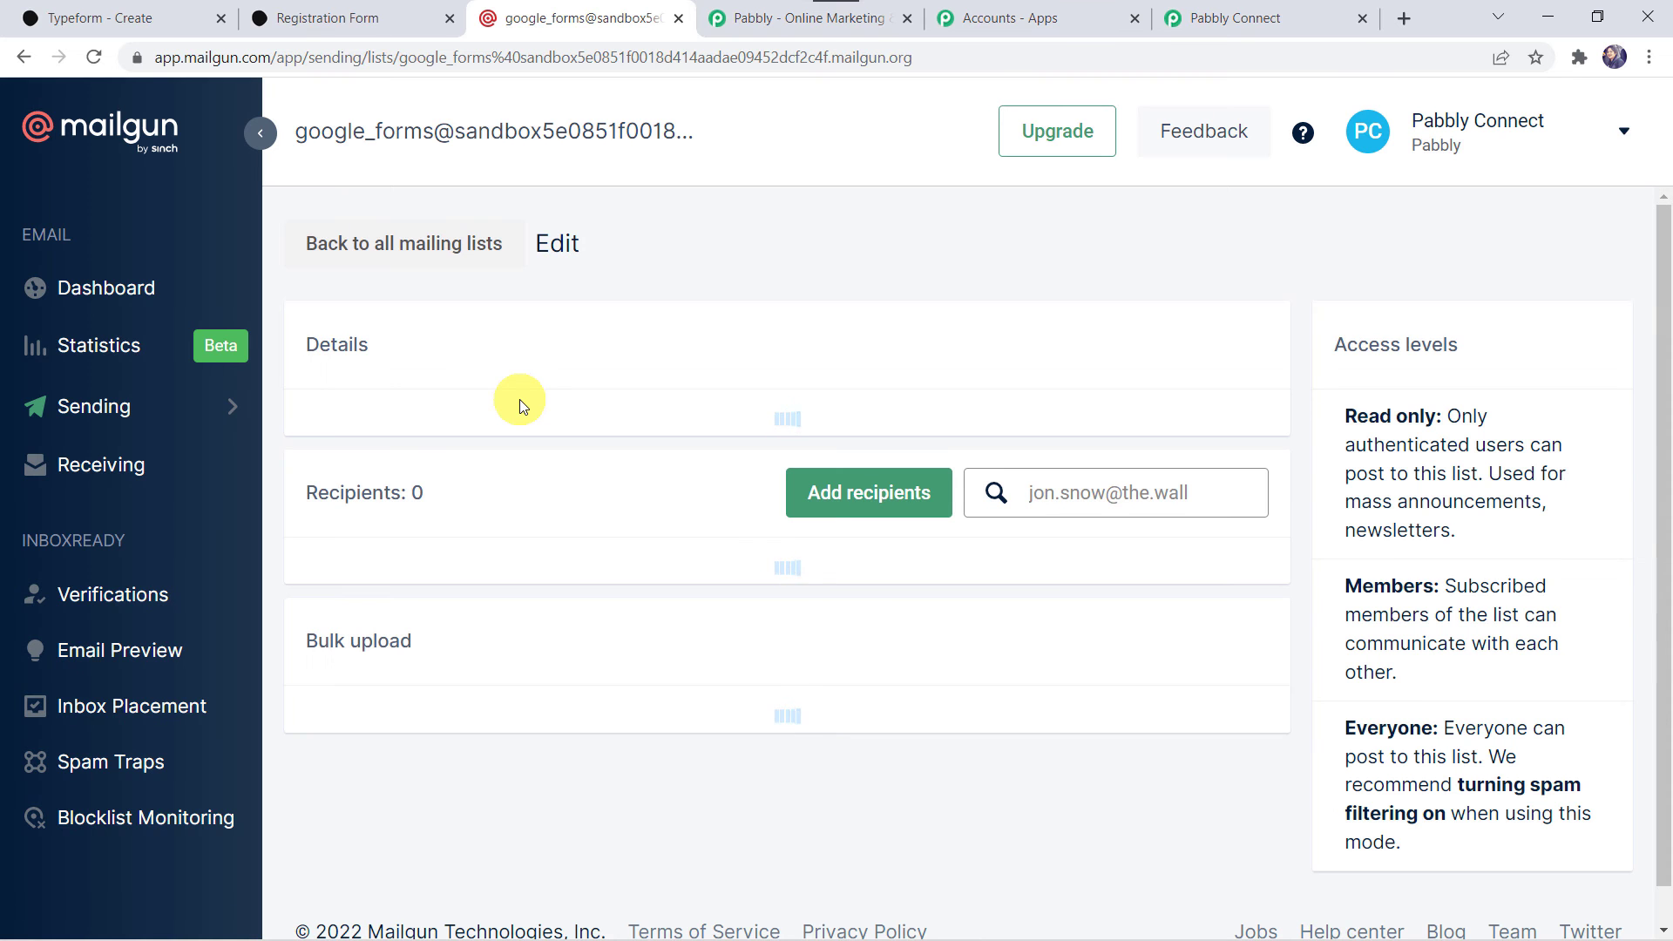
{"action": "scroll", "coordinate": [670, 573], "scroll_direction": "down", "scroll_amount": 4}
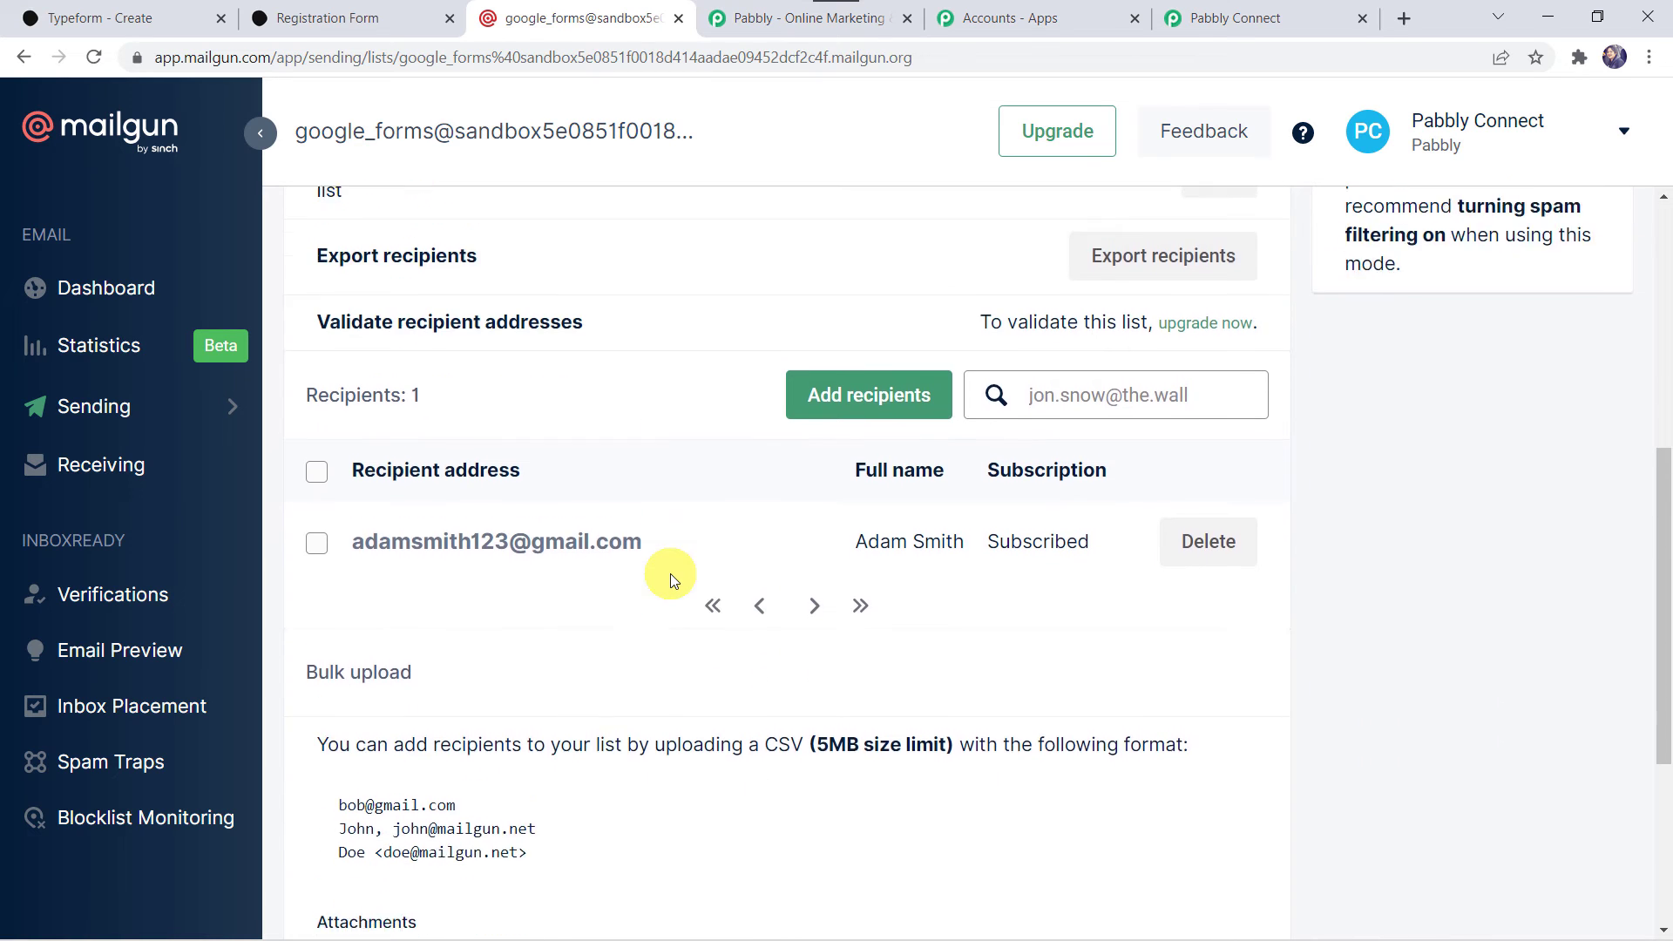
{"action": "scroll", "coordinate": [671, 573], "scroll_direction": "down", "scroll_amount": 1}
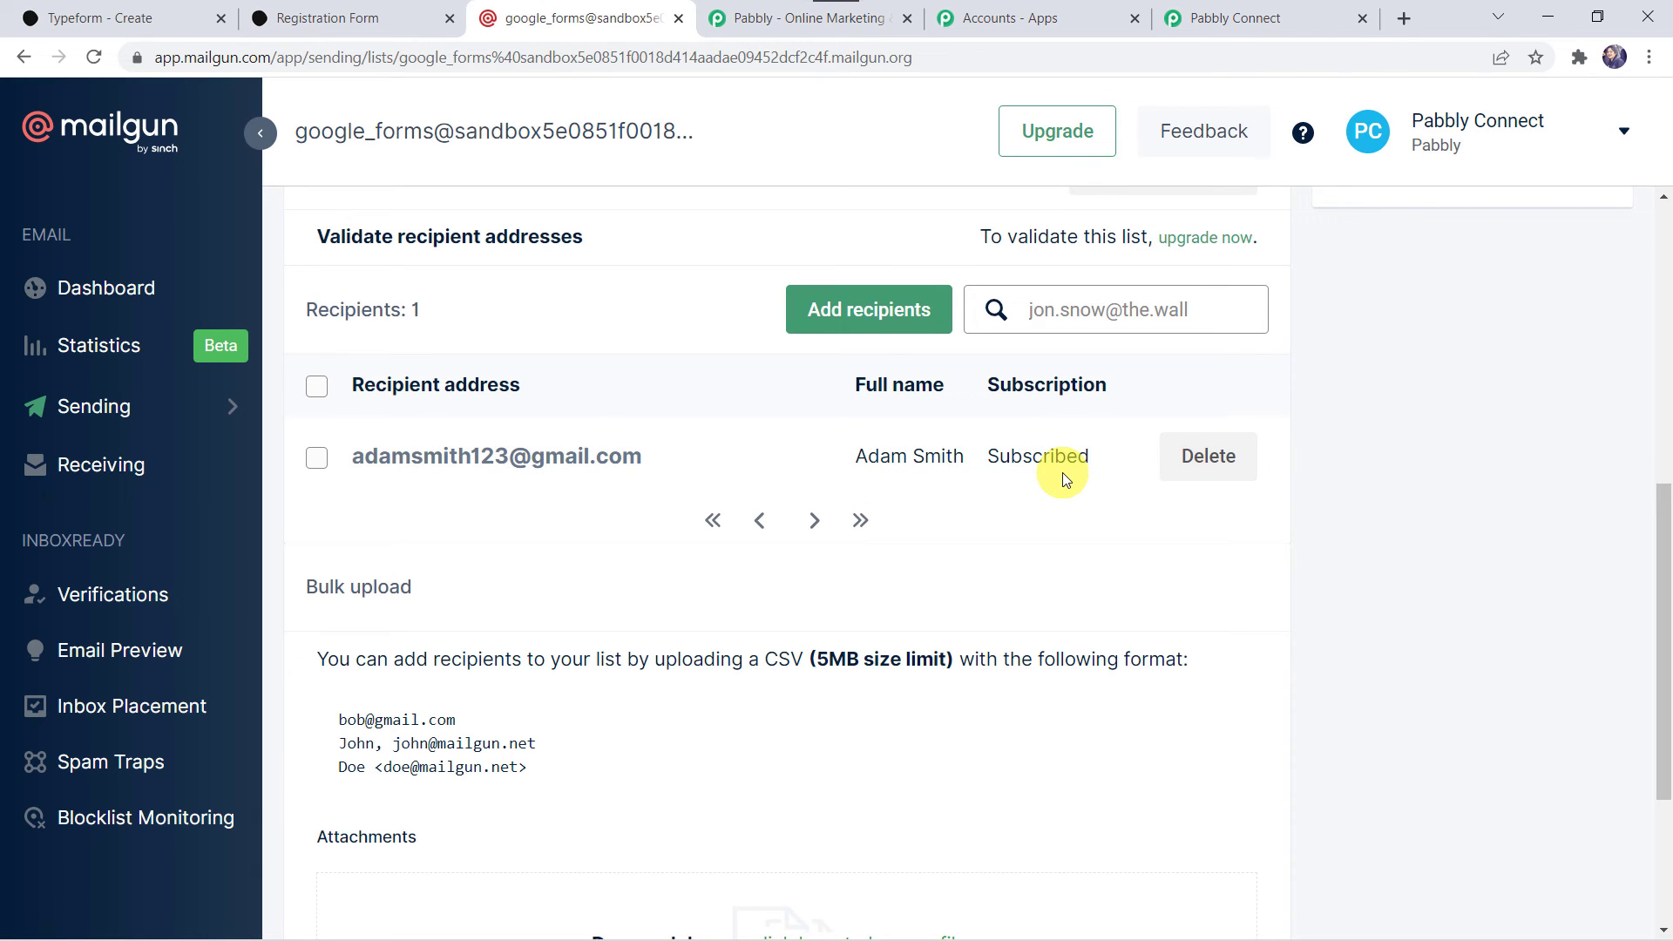
Return to Pabbly Connect and save the MailGun New Mailing List Member action.
{"action": "left_click", "coordinate": [1254, 18]}
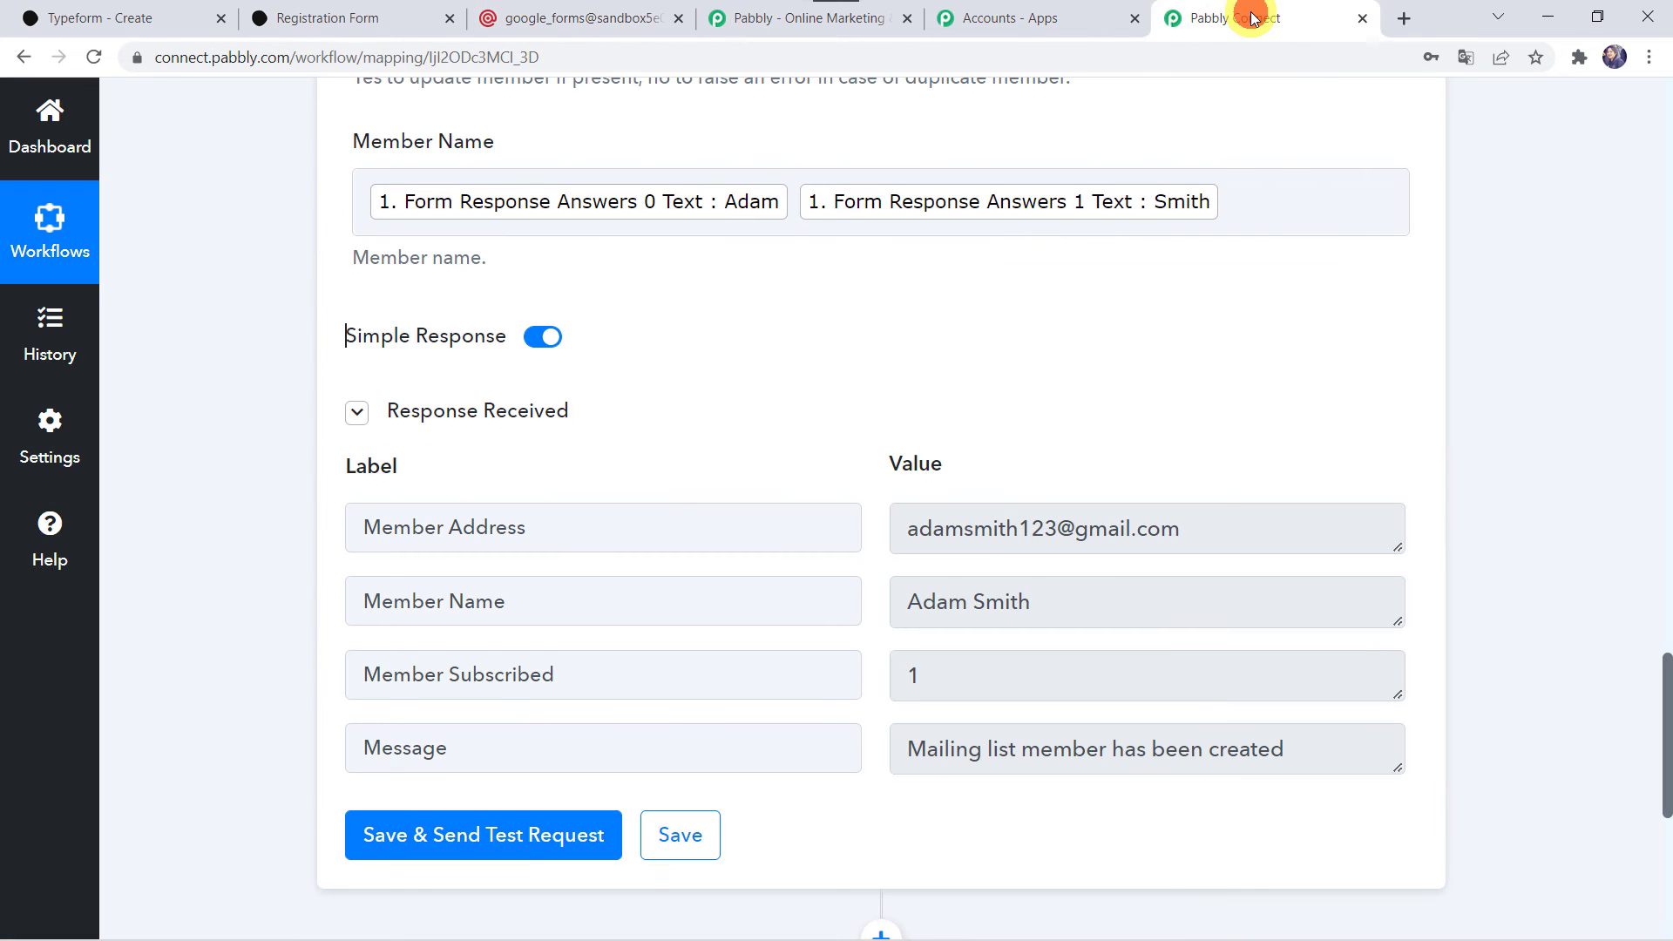
{"action": "left_click", "coordinate": [682, 834]}
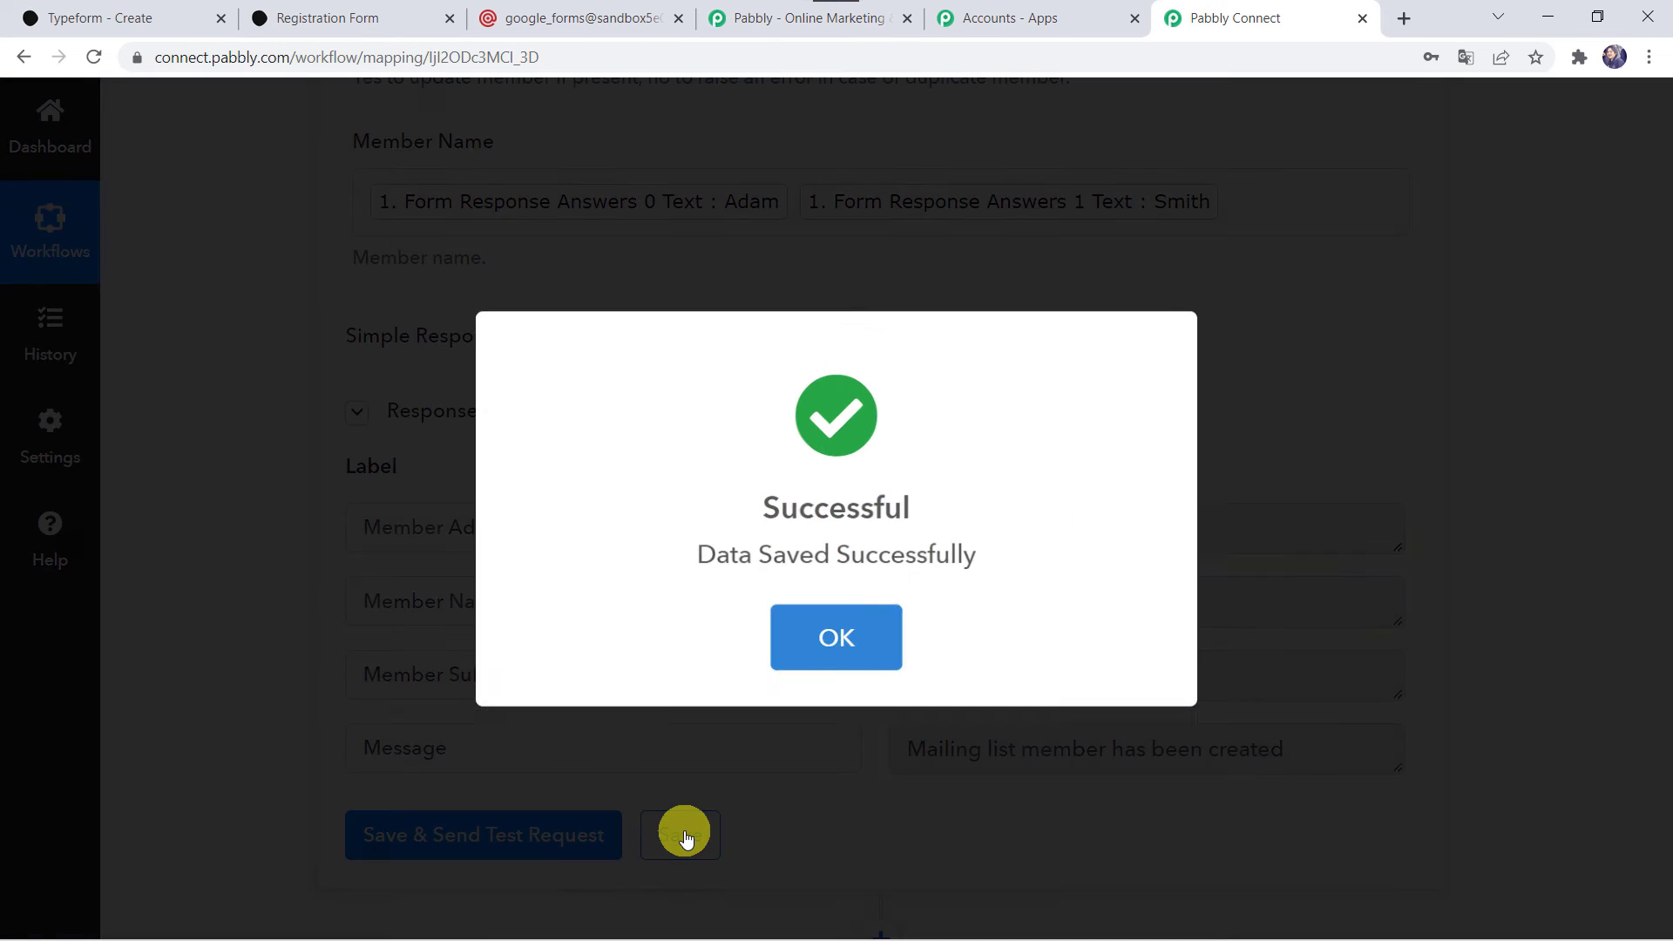
{"action": "left_click", "coordinate": [834, 643]}
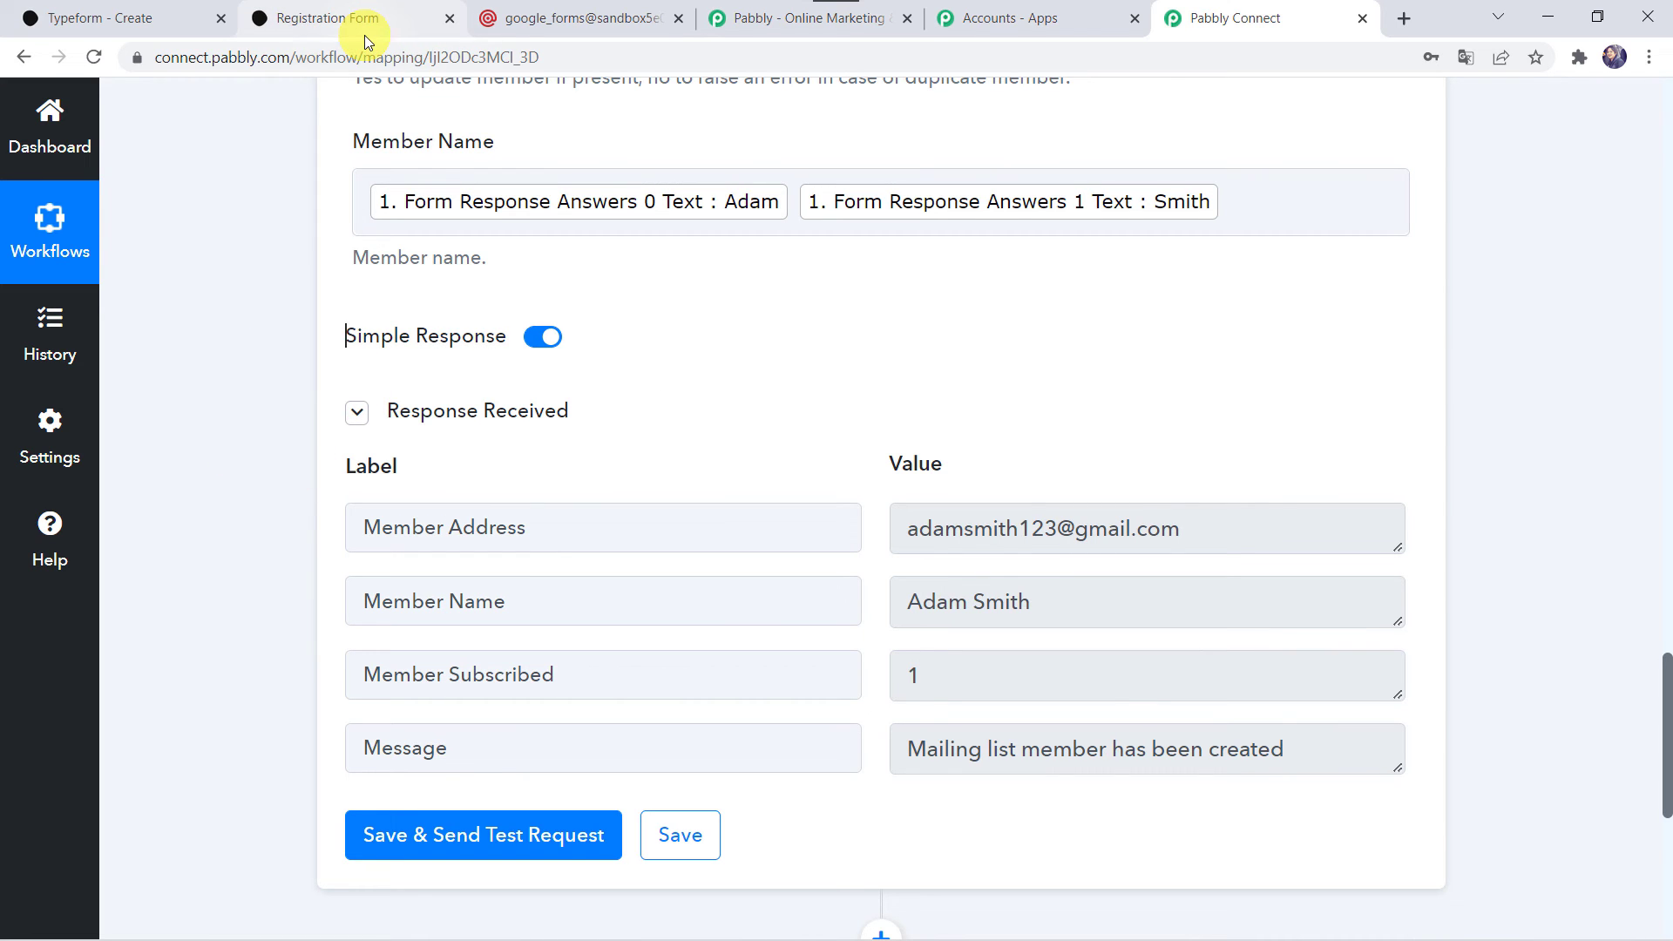
Switch to the Typeform Registration Form, reload it for a new entry, and answer the first name and last name questions.
{"action": "left_click", "coordinate": [399, 17]}
{"action": "left_click", "coordinate": [512, 62]}
{"action": "key", "text": "Return"}
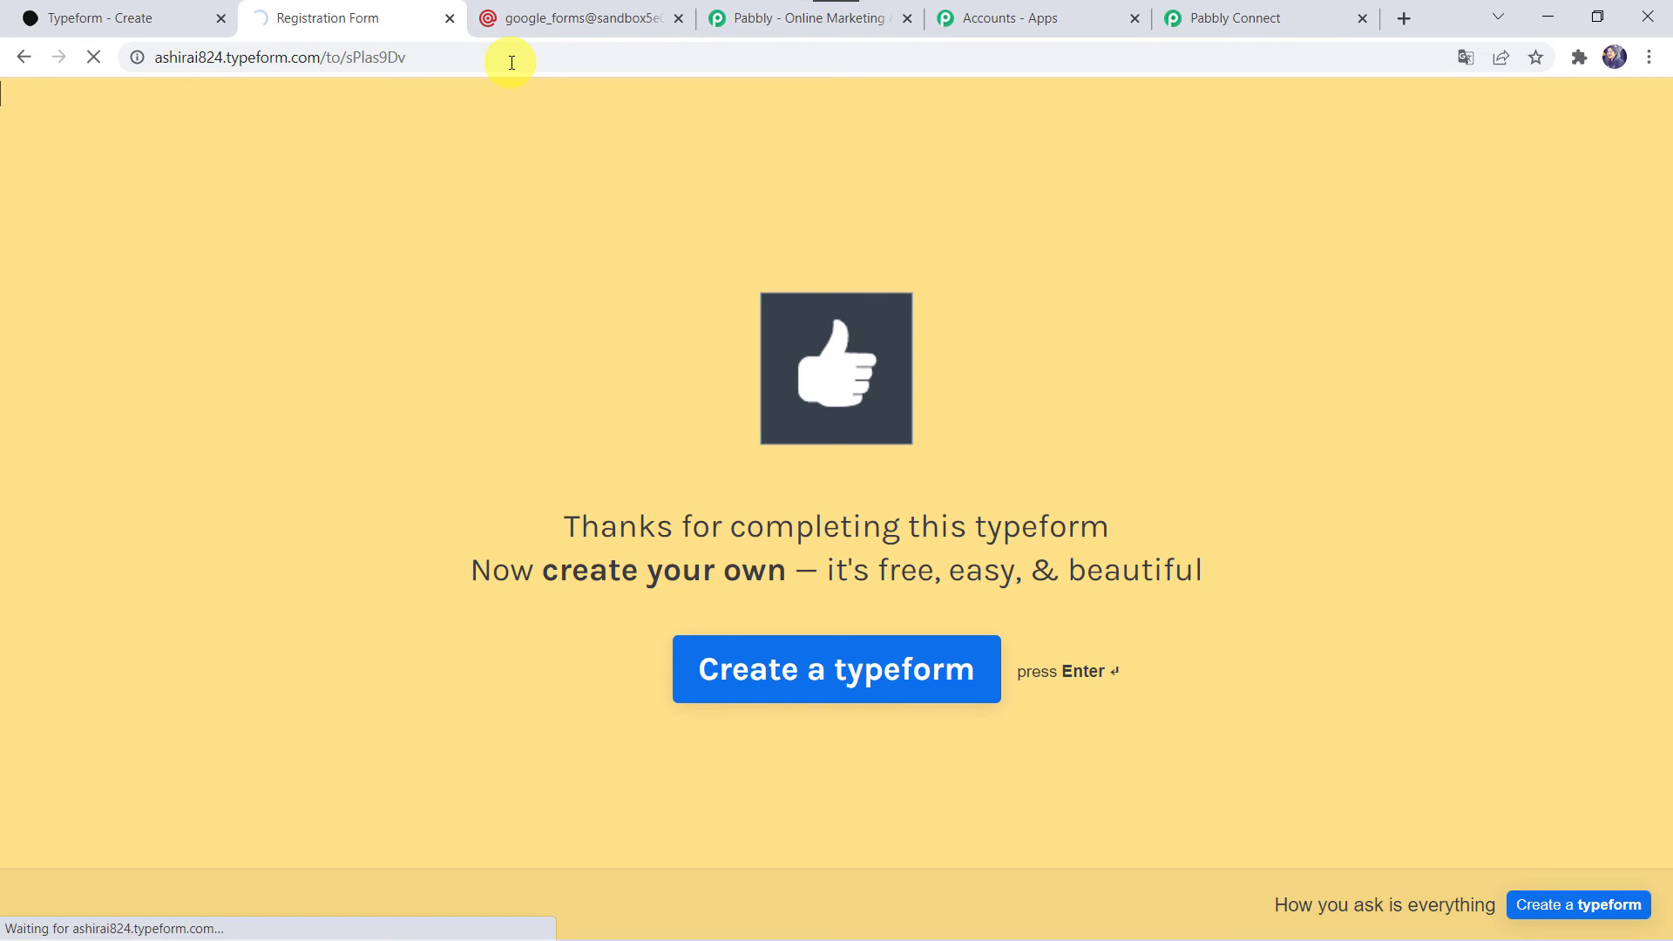
{"action": "key", "text": "Return"}
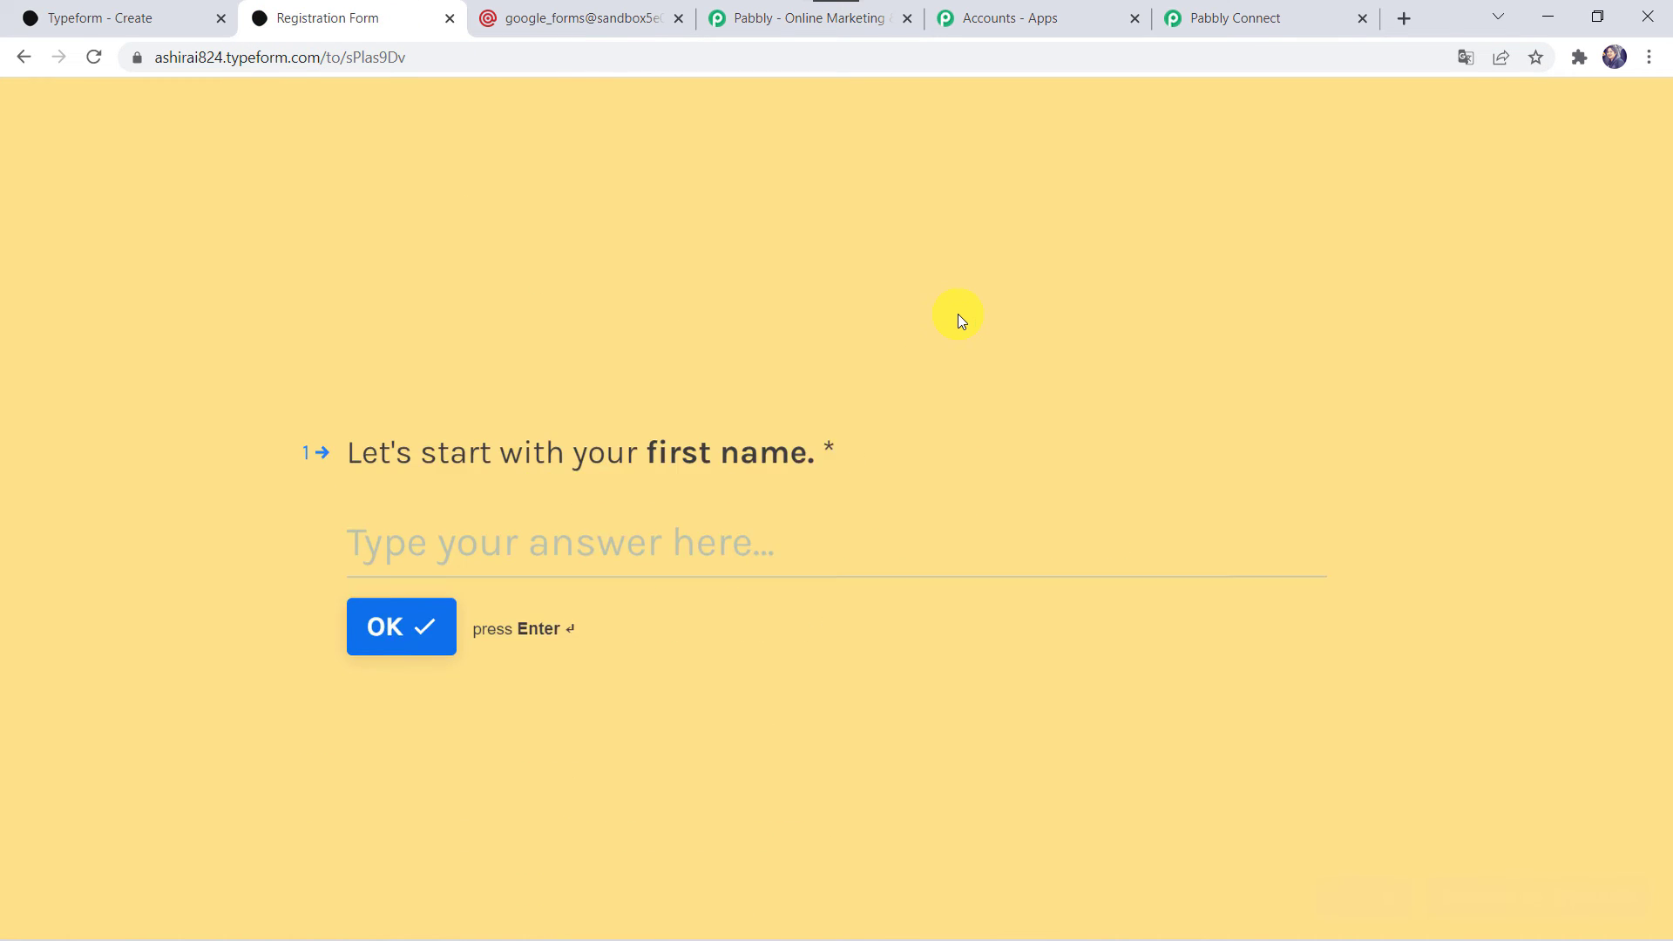
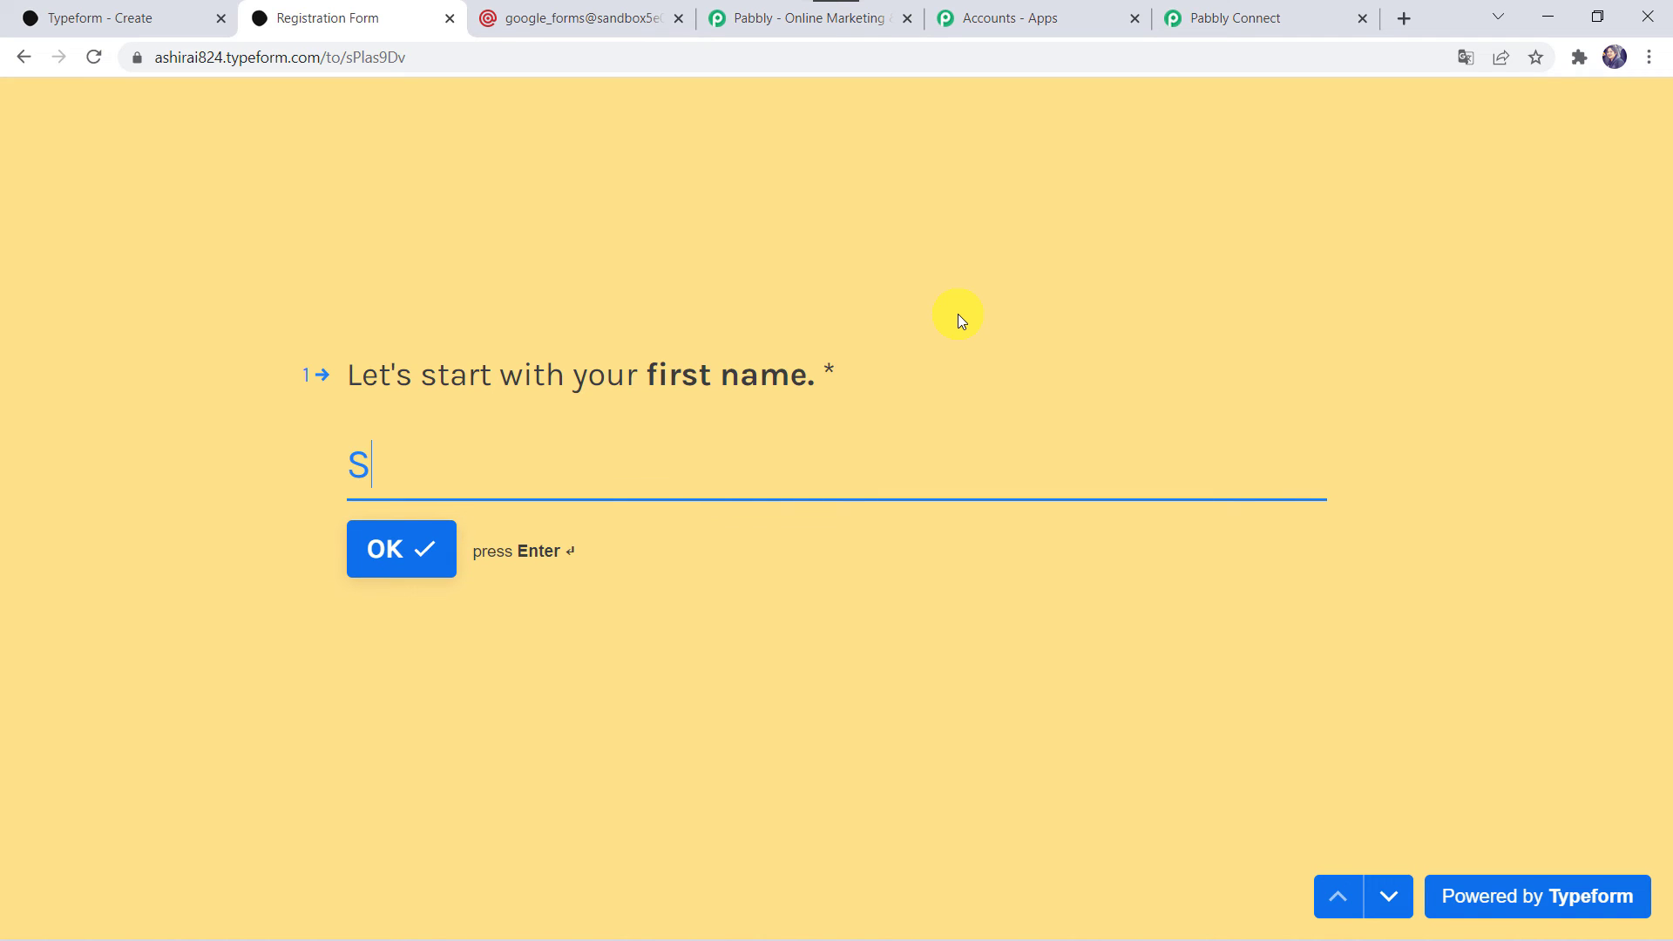
{"action": "key", "text": "Return"}
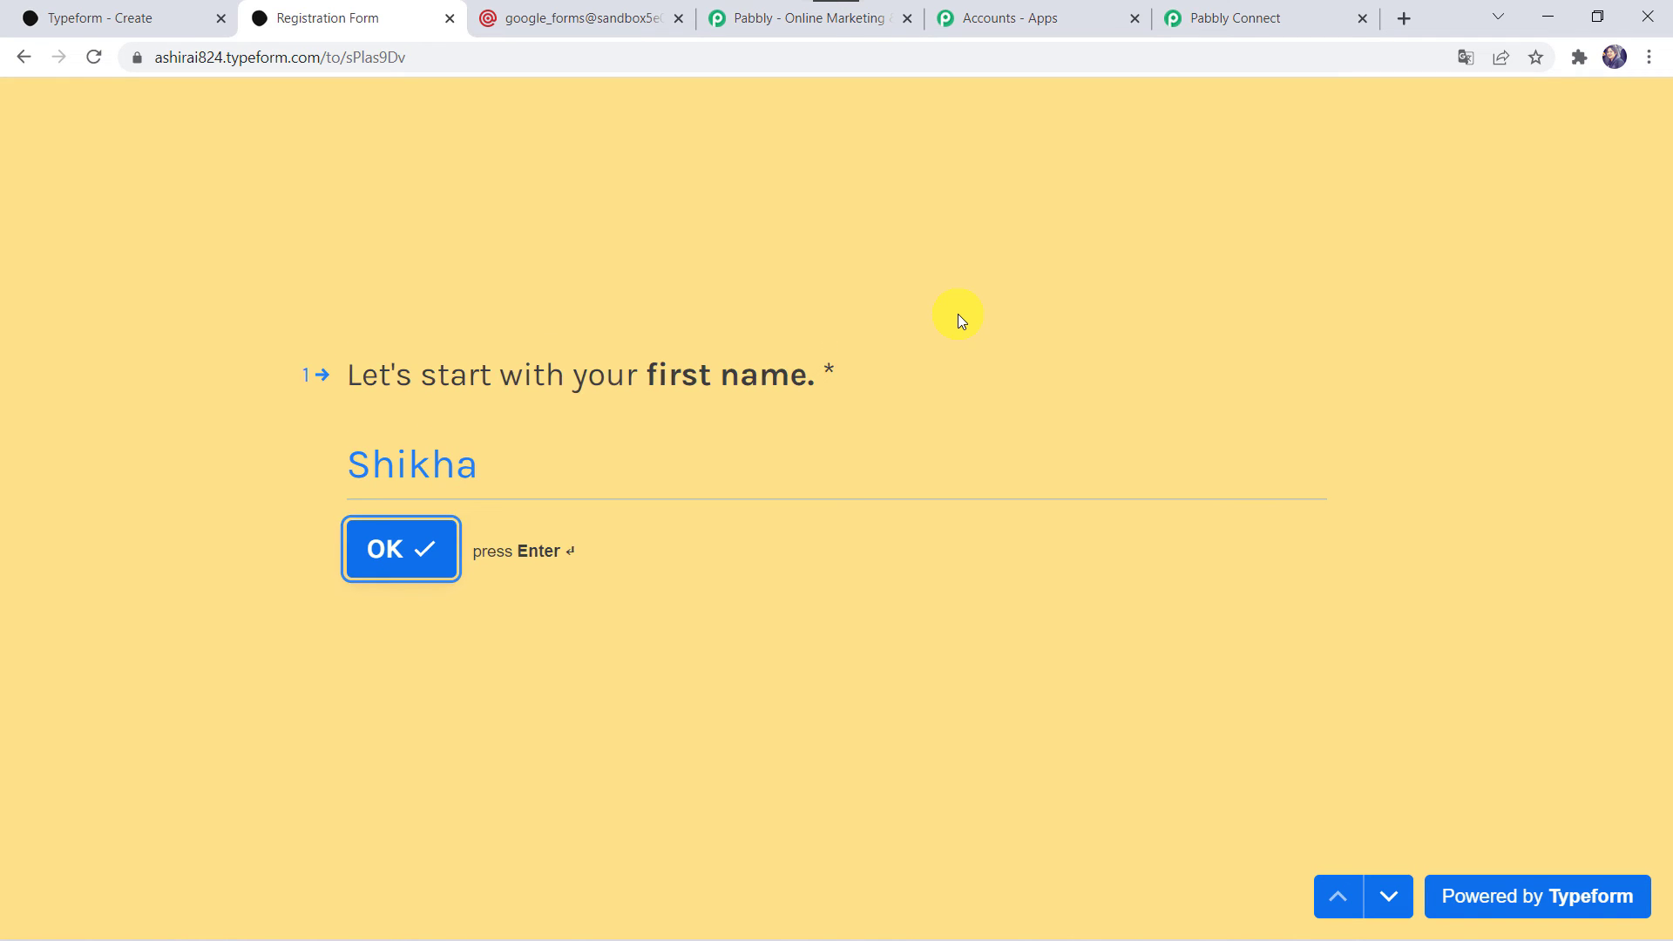
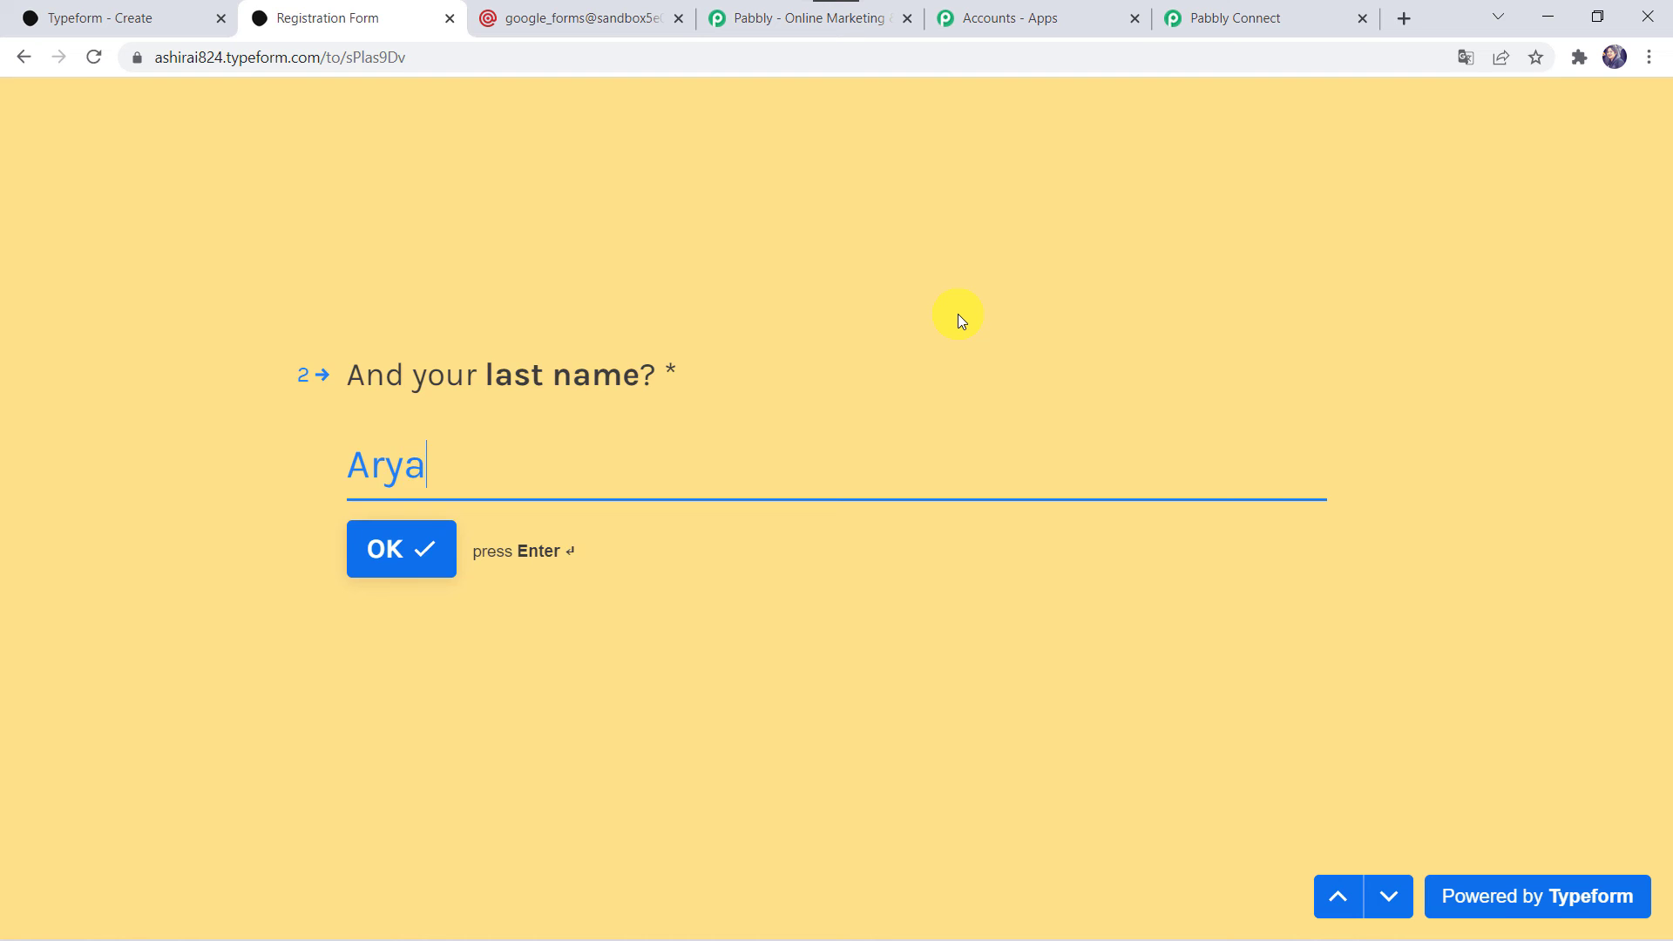
{"action": "key", "text": "Return"}
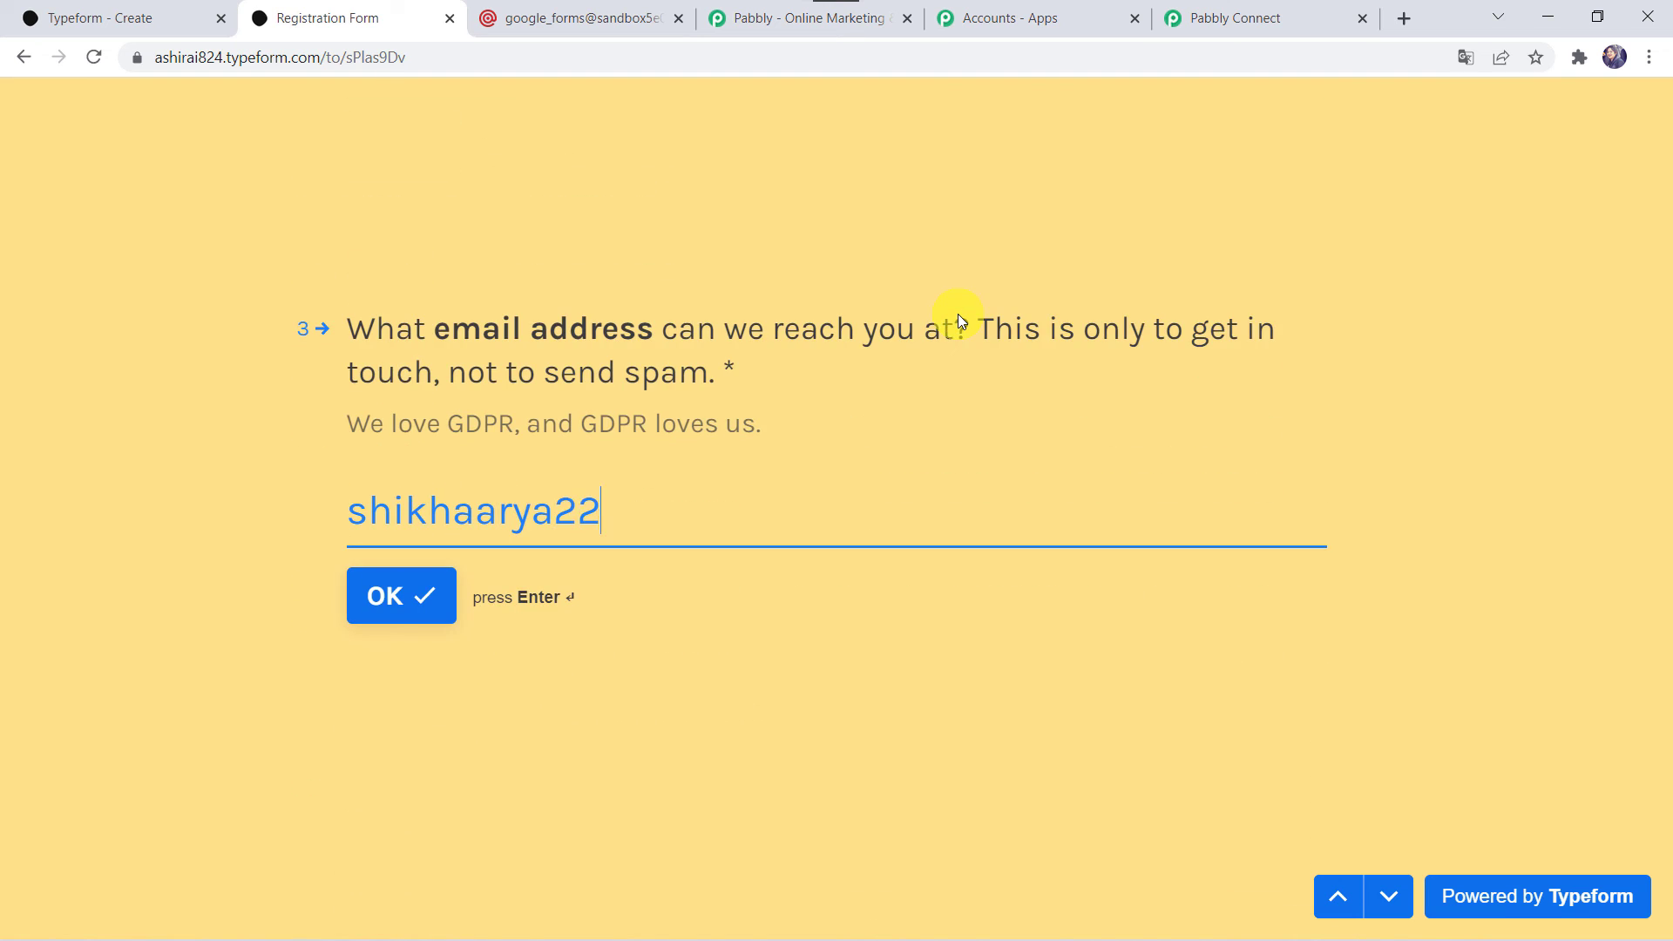
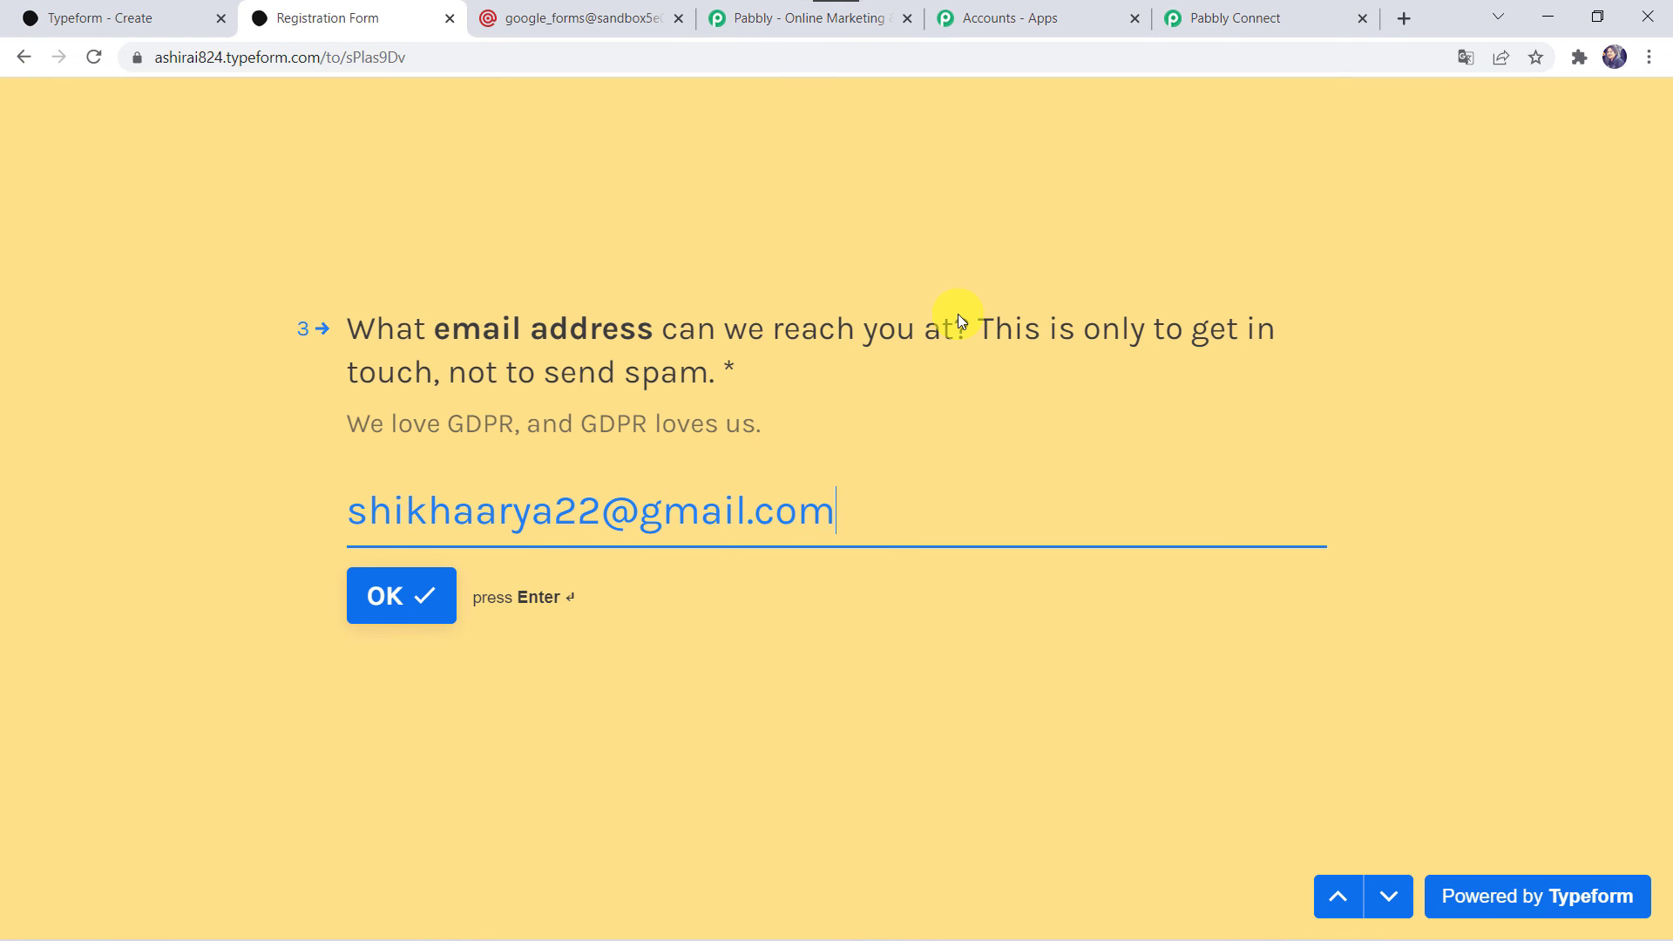
Enter the new lead's email address and contact number, and submit the registration form.
{"action": "key", "text": "Return"}
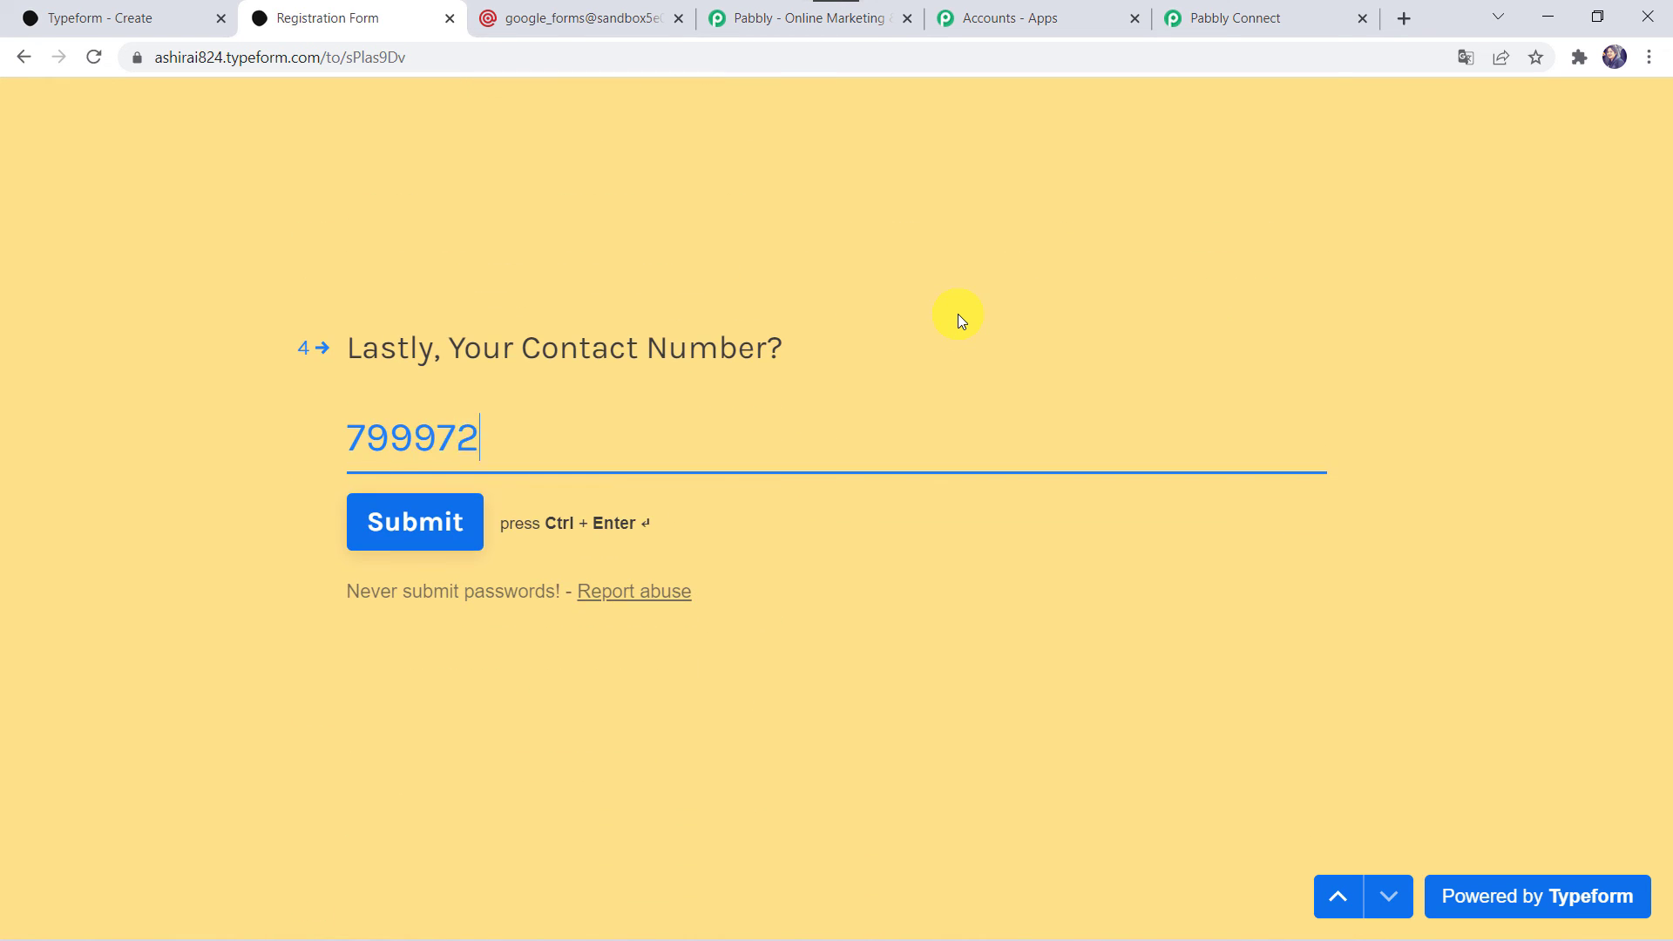
{"action": "left_click", "coordinate": [406, 526]}
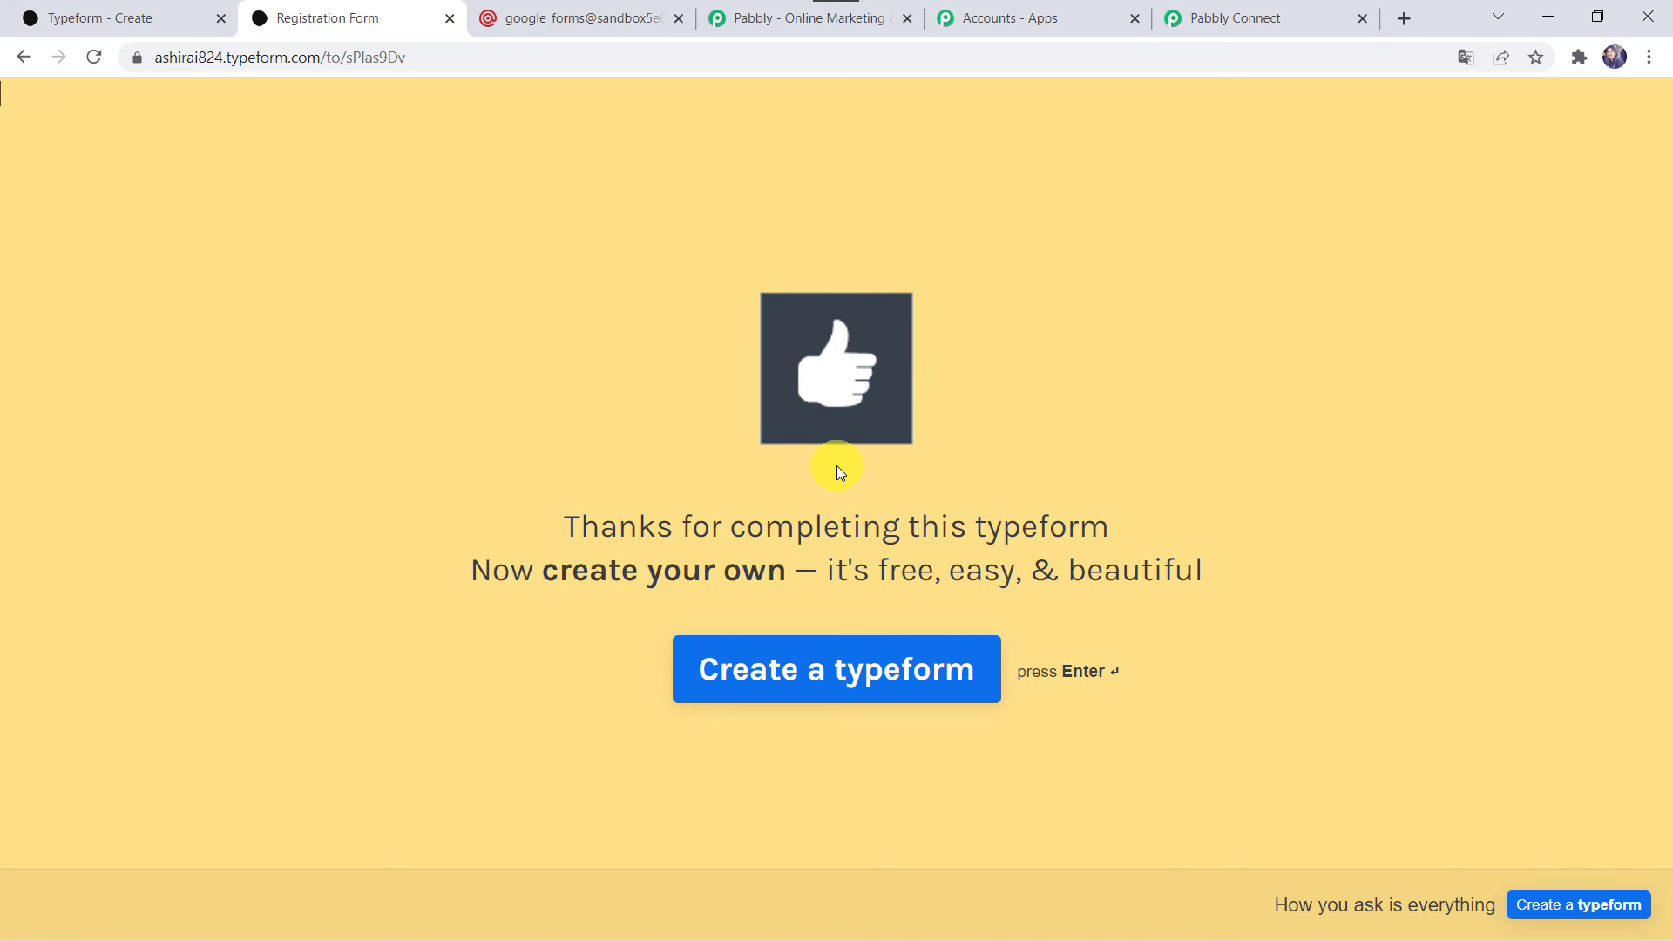
Return to Mailgun and check the Typeform Leads mailing list's recipients for the newly submitted lead.
{"action": "left_click", "coordinate": [514, 18]}
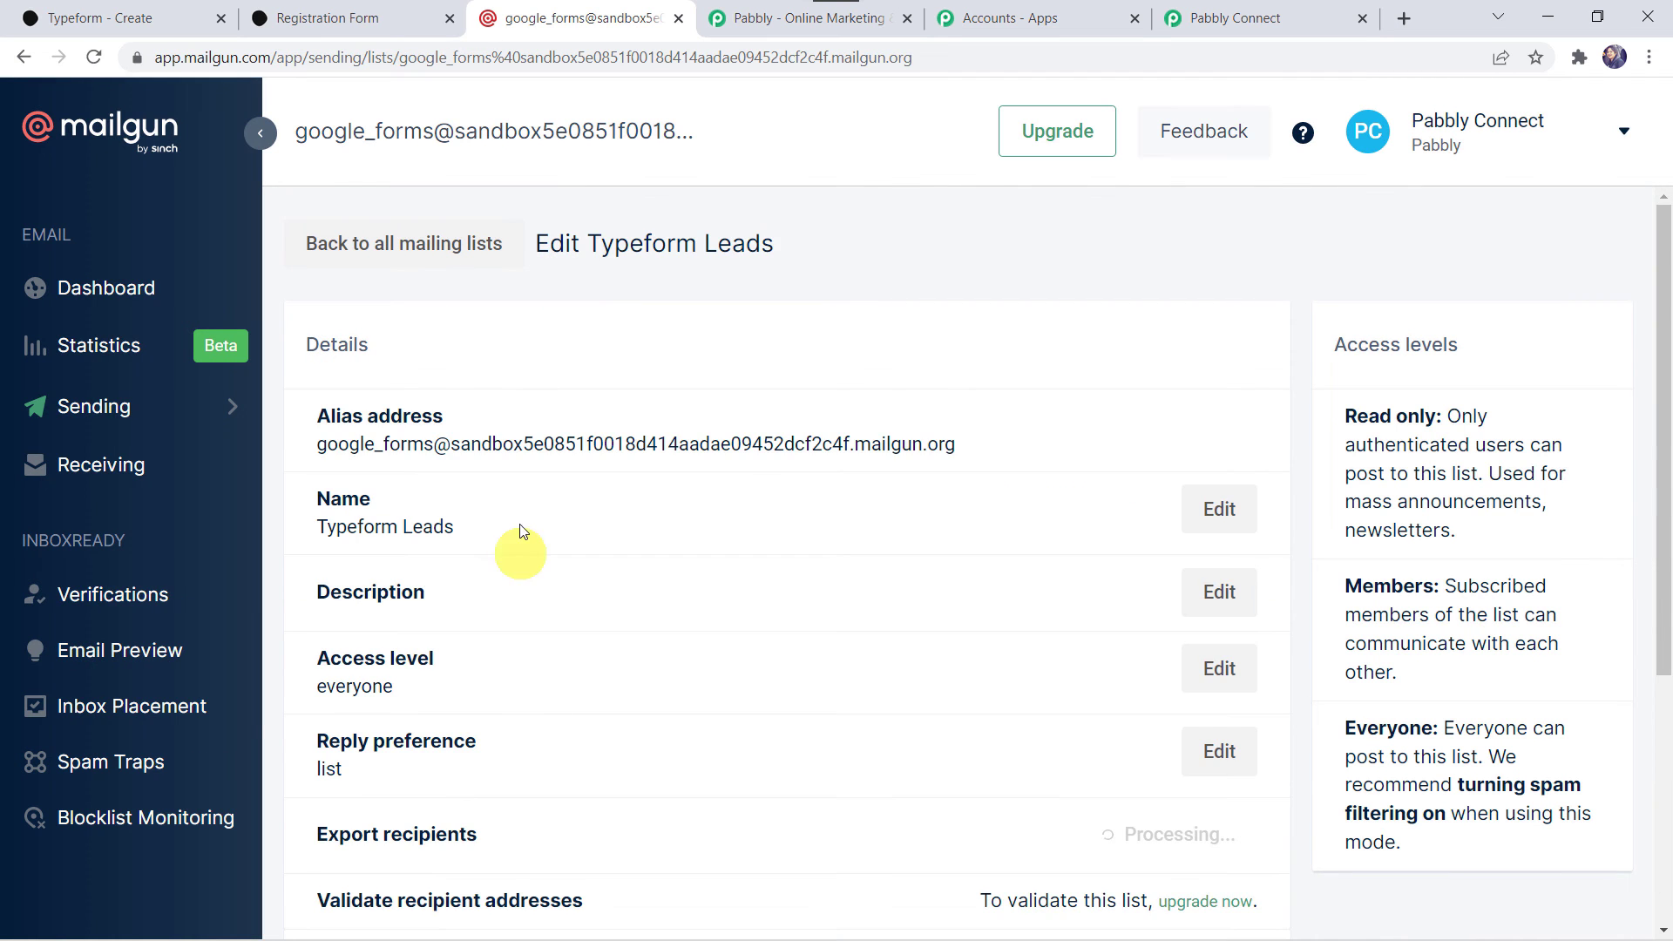
{"action": "scroll", "coordinate": [672, 772], "scroll_direction": "down", "scroll_amount": 9}
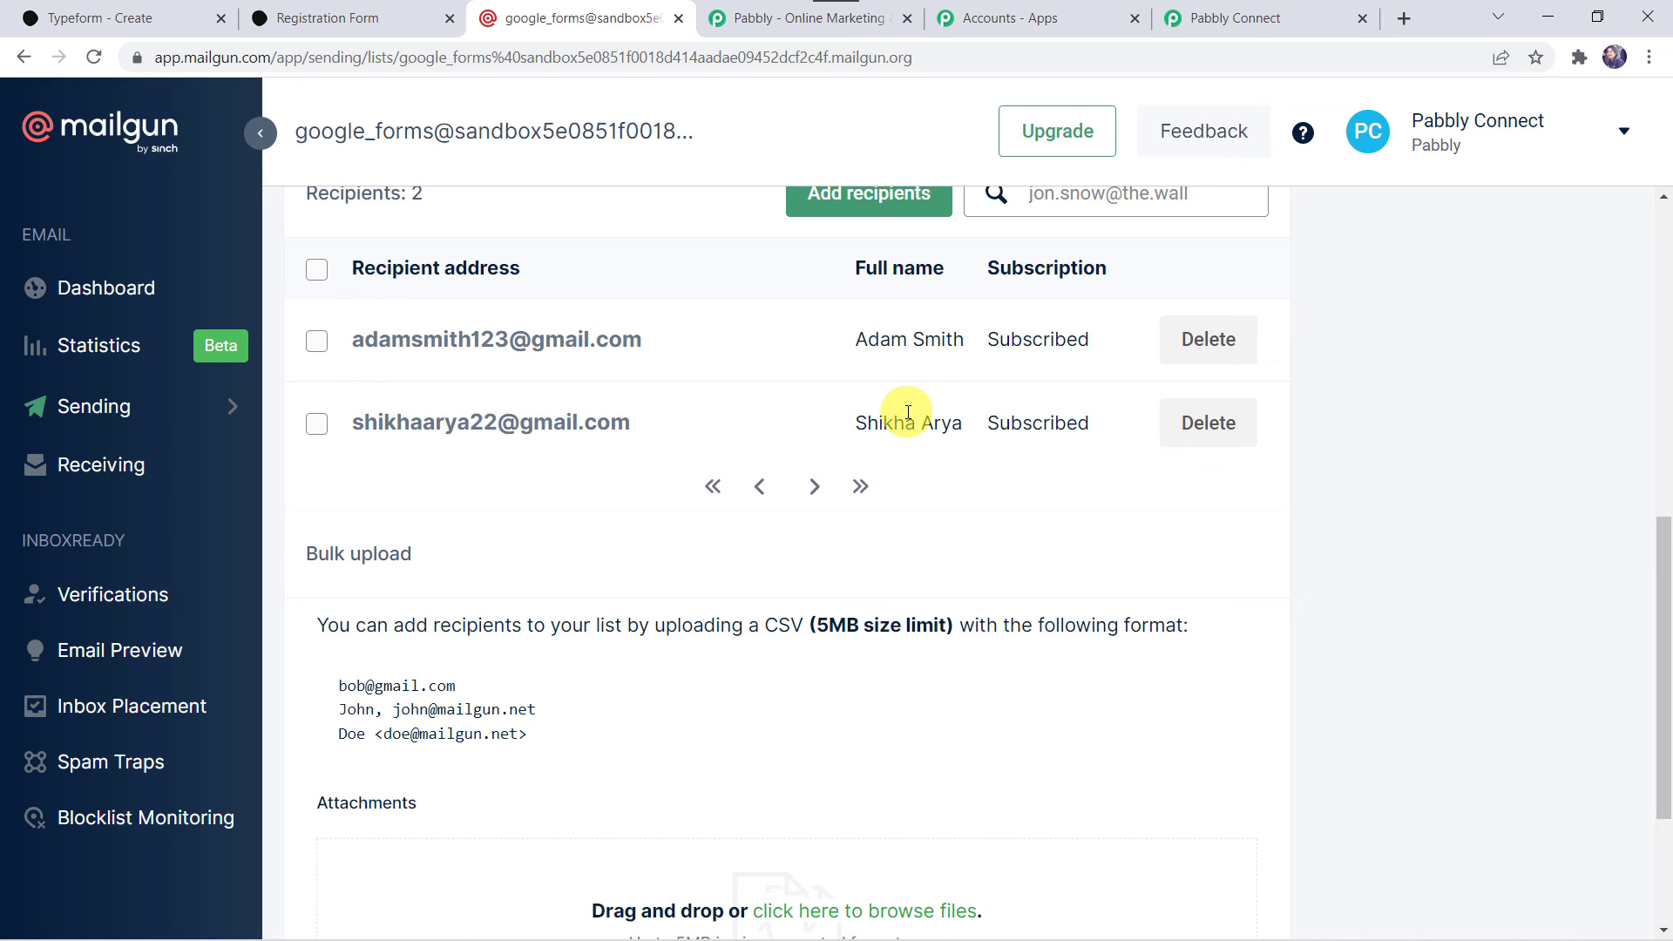
Return to Pabbly Connect and collapse the MailGun action and the Typeform trigger to show the workflow overview.
{"action": "left_click", "coordinate": [1216, 16]}
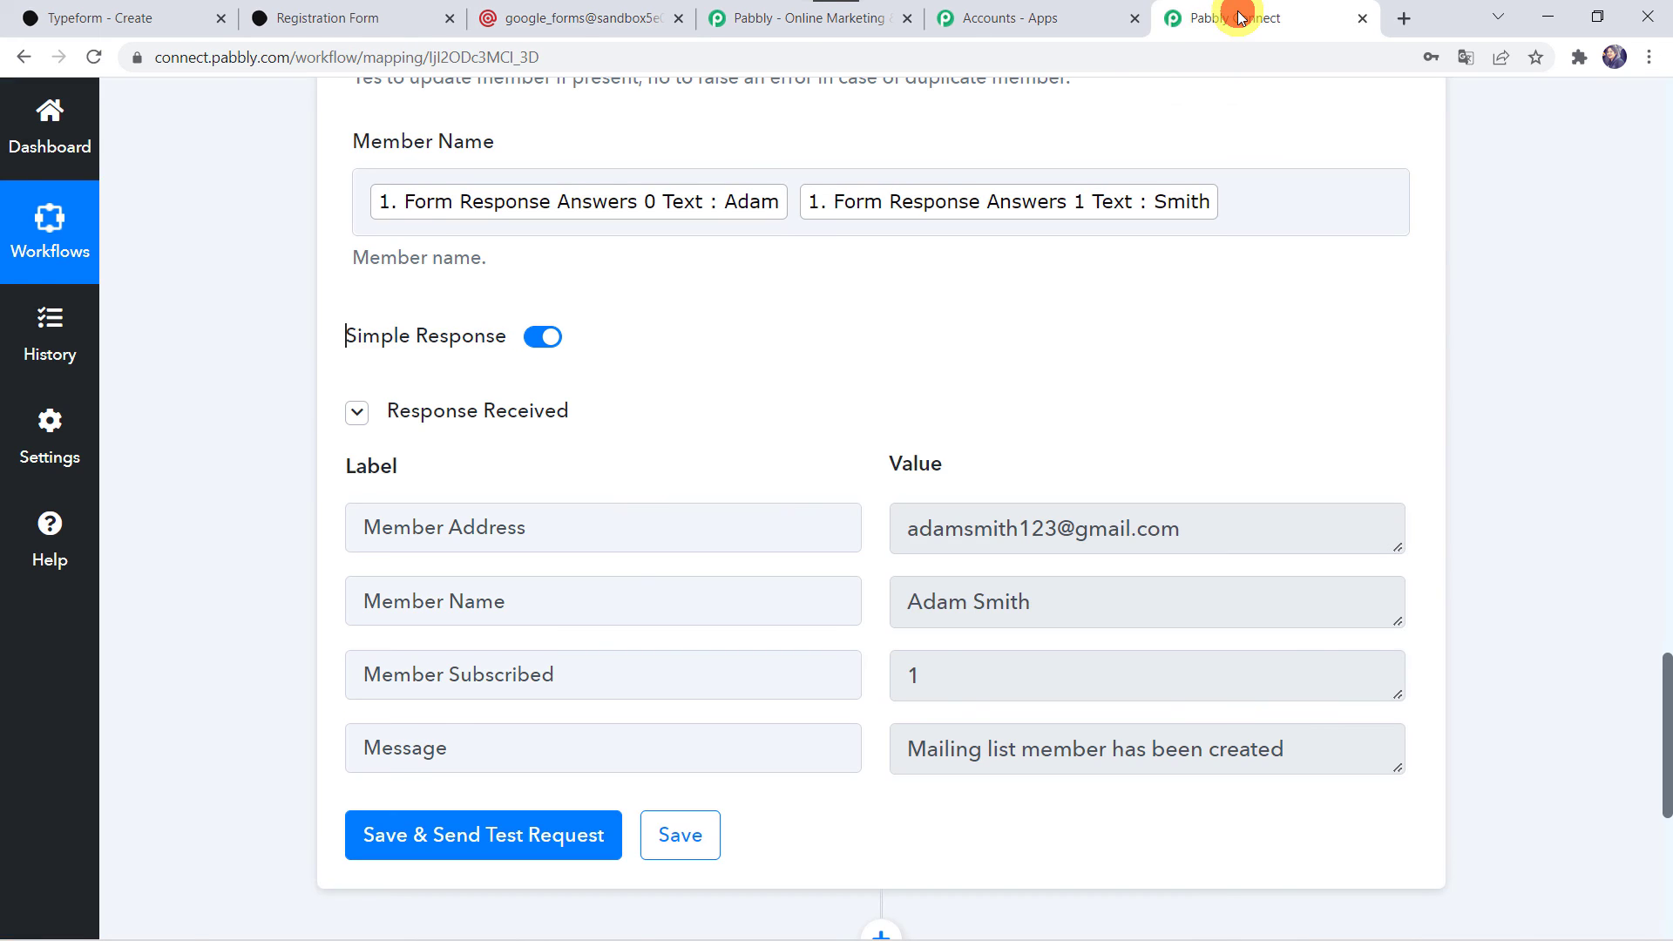
{"action": "scroll", "coordinate": [213, 300], "scroll_direction": "up", "scroll_amount": 15}
{"action": "left_click", "coordinate": [666, 717]}
{"action": "scroll", "coordinate": [662, 710], "scroll_direction": "up", "scroll_amount": 10}
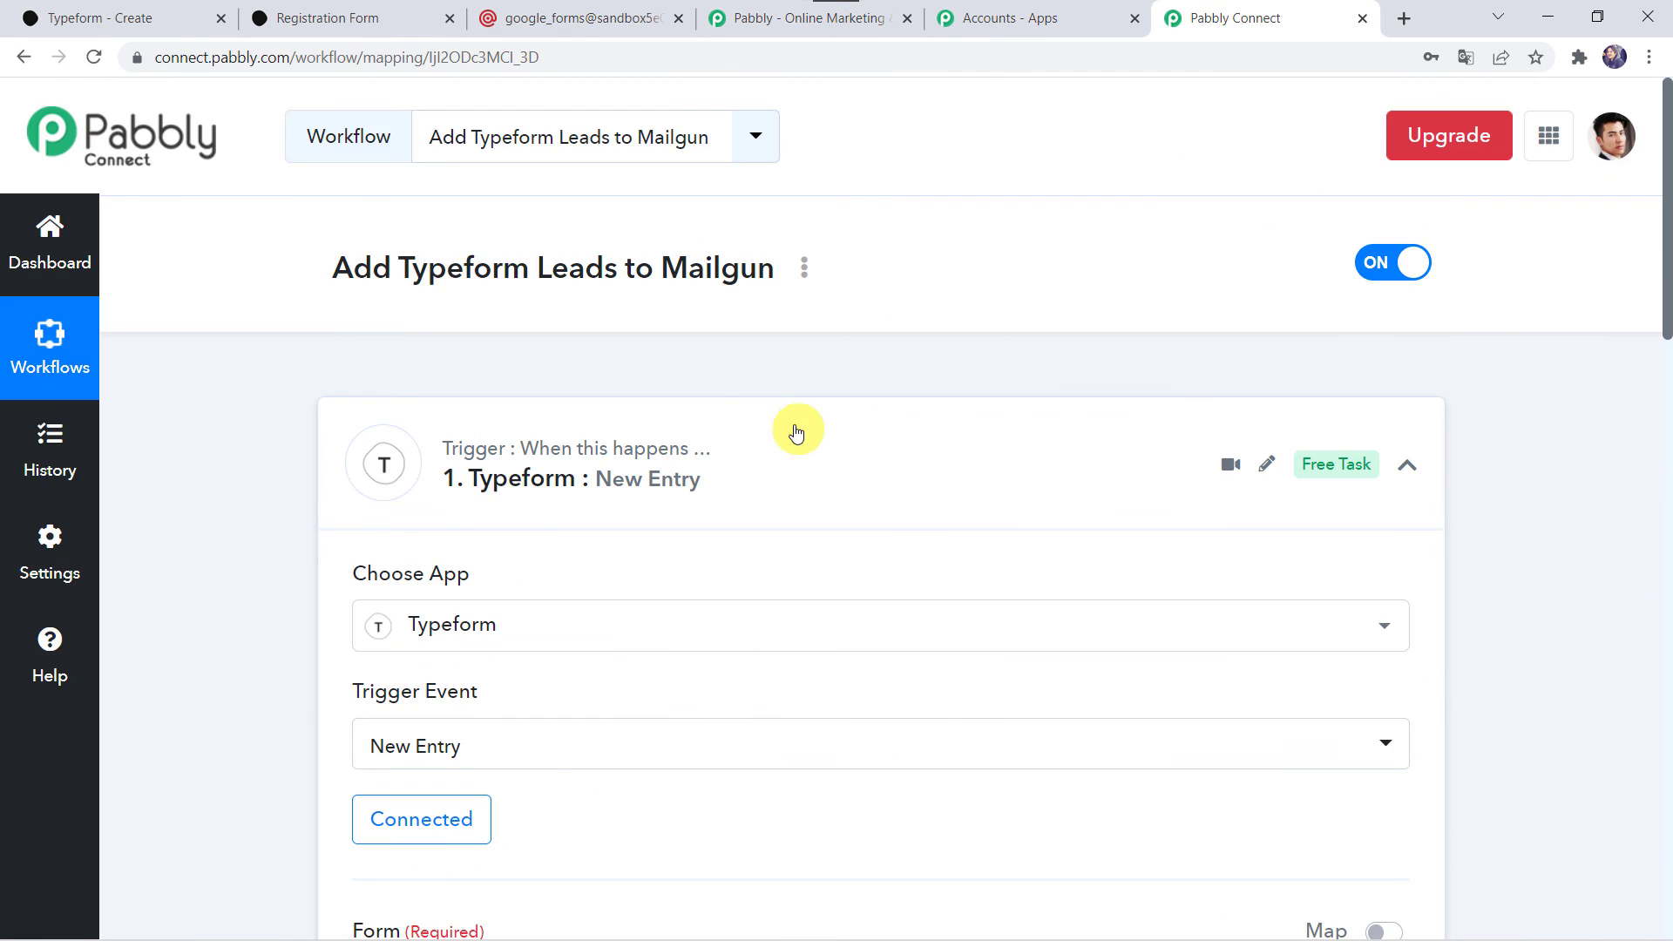
{"action": "left_click", "coordinate": [723, 474]}
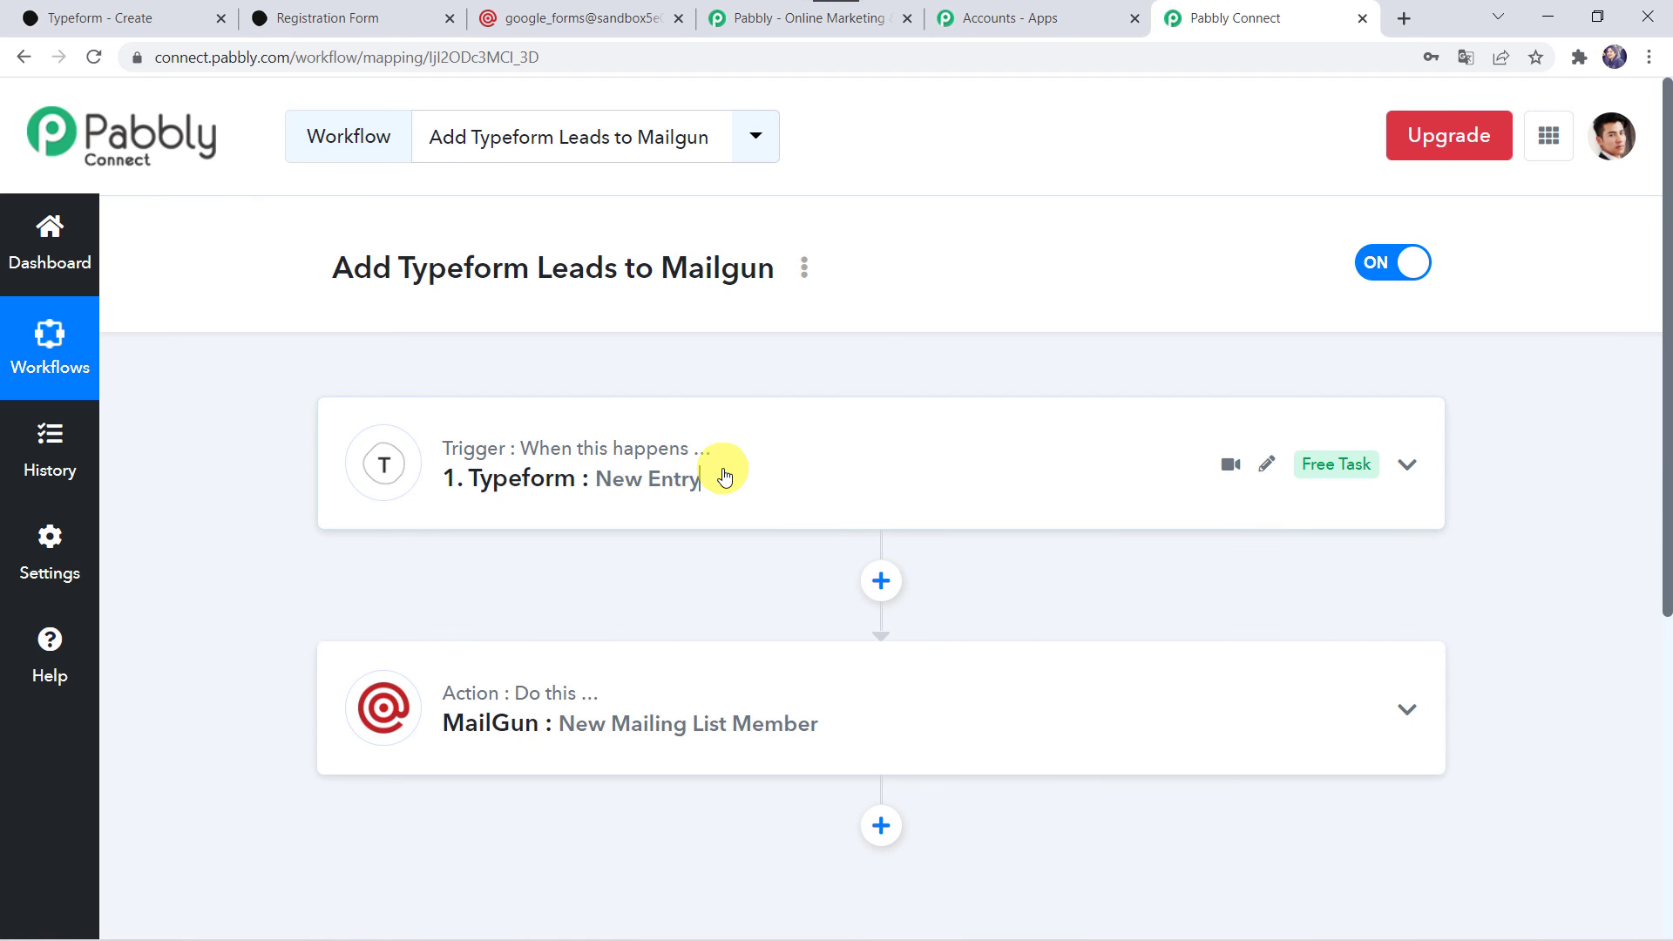